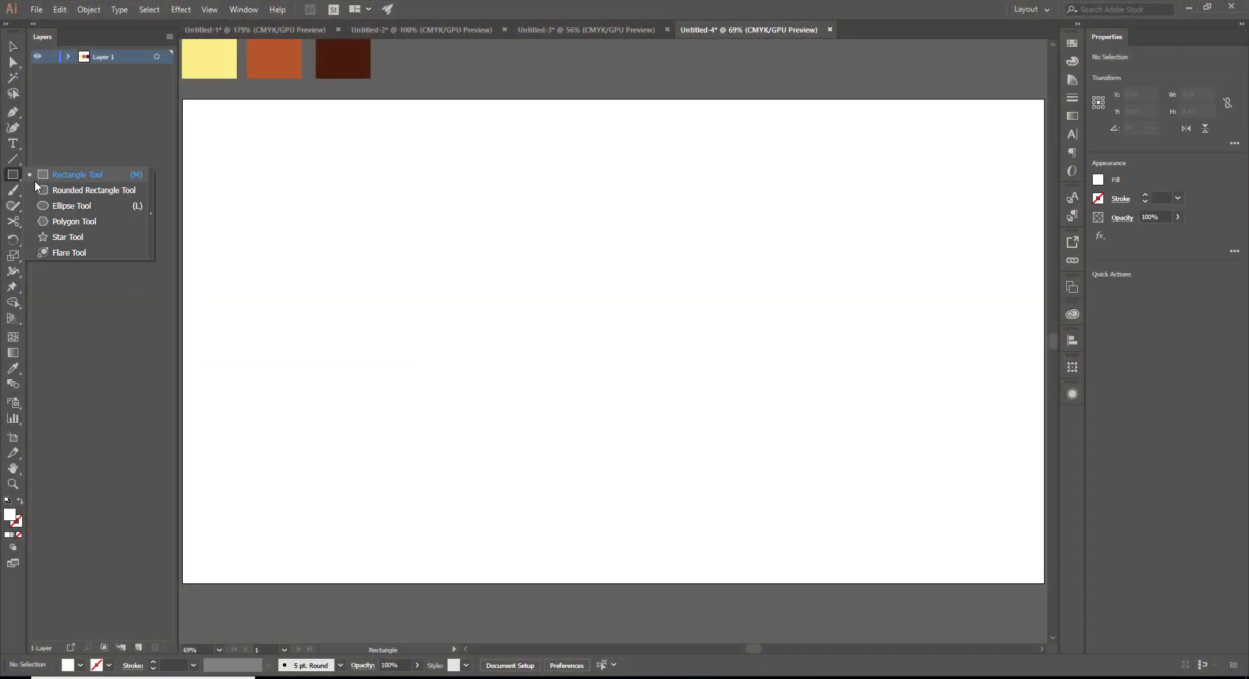
Step: Draw a 293.754 px black-outlined circle and move it toward the artboard centre
{"action": "left_click_drag", "start_coordinate": [14, 180], "coordinate": [47, 204]}
{"action": "left_click_drag", "start_coordinate": [479, 299], "coordinate": [514, 364]}
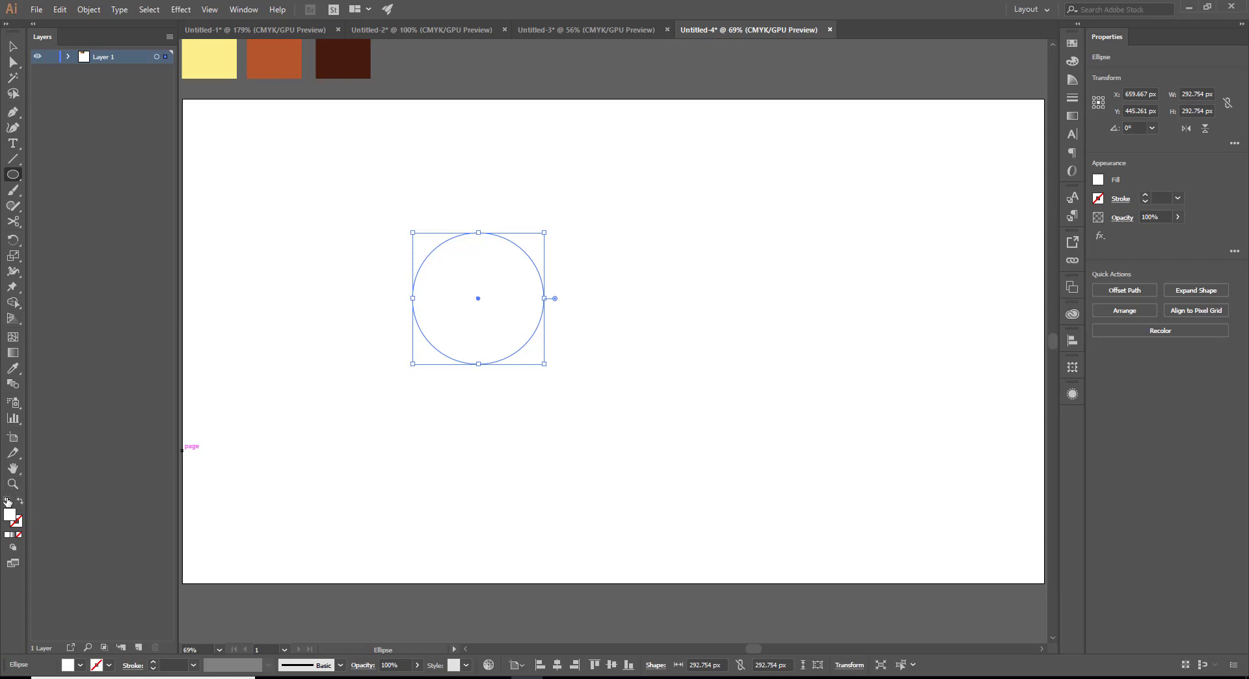
{"action": "left_click", "coordinate": [7, 502]}
{"action": "key", "text": "v"}
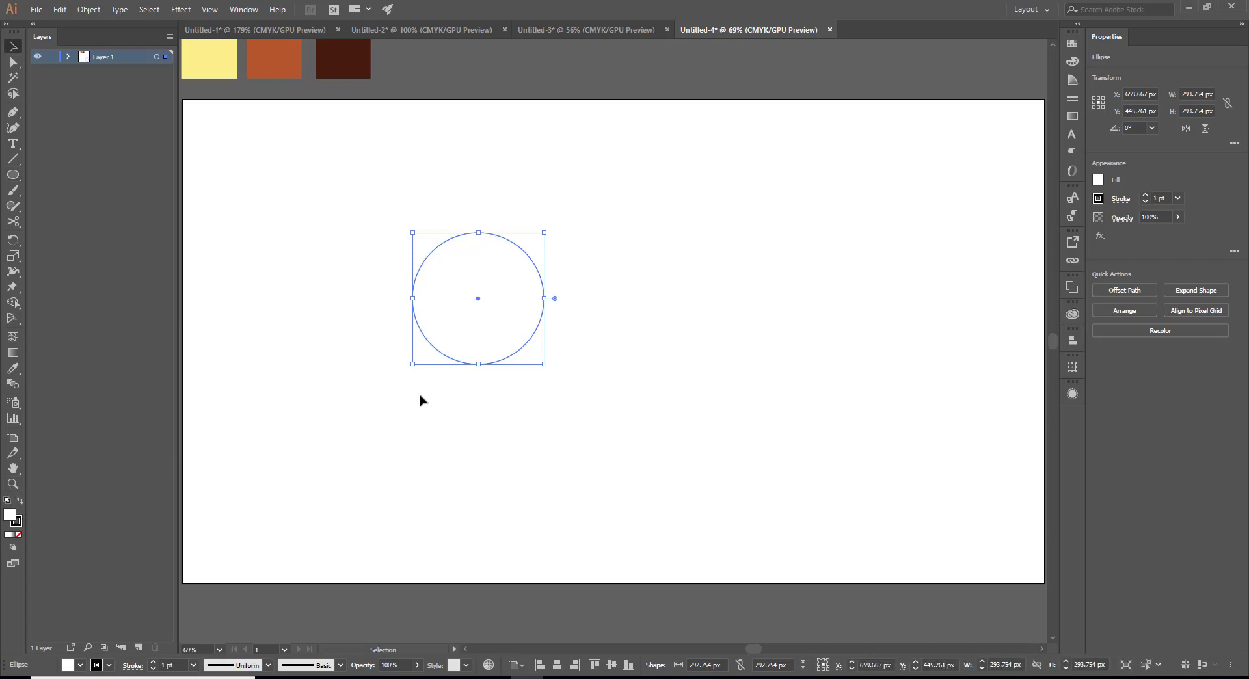
{"action": "left_click", "coordinate": [421, 399]}
{"action": "left_click_drag", "start_coordinate": [485, 319], "coordinate": [613, 318]}
Step: Add a smaller concentric copy inside the circle and select both circles
{"action": "left_click", "coordinate": [430, 253]}
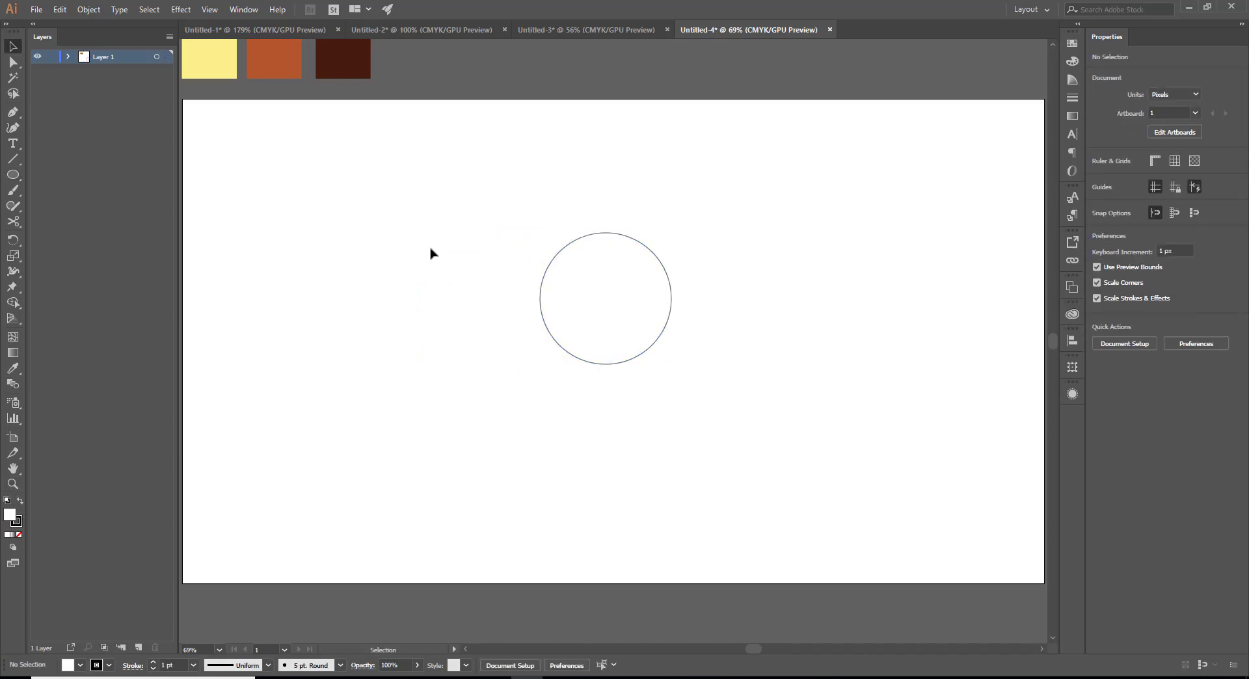
{"action": "left_click", "coordinate": [597, 345]}
{"action": "key", "text": "a"}
{"action": "key", "text": "v"}
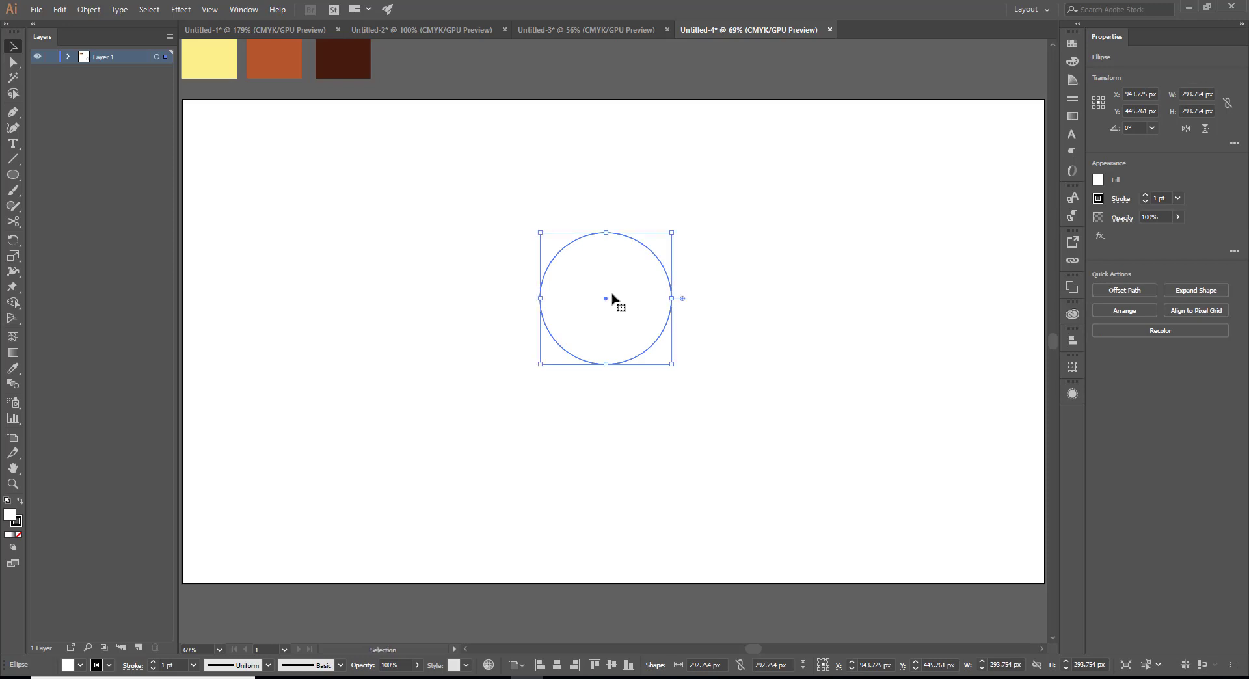
{"action": "left_click_drag", "start_coordinate": [673, 234], "coordinate": [659, 252]}
{"action": "left_click_drag", "start_coordinate": [490, 253], "coordinate": [667, 382]}
Step: Group the two concentric circles into one ring pair
{"action": "key", "text": "a"}
{"action": "key", "text": "ctrl+g"}
{"action": "key", "text": "v"}
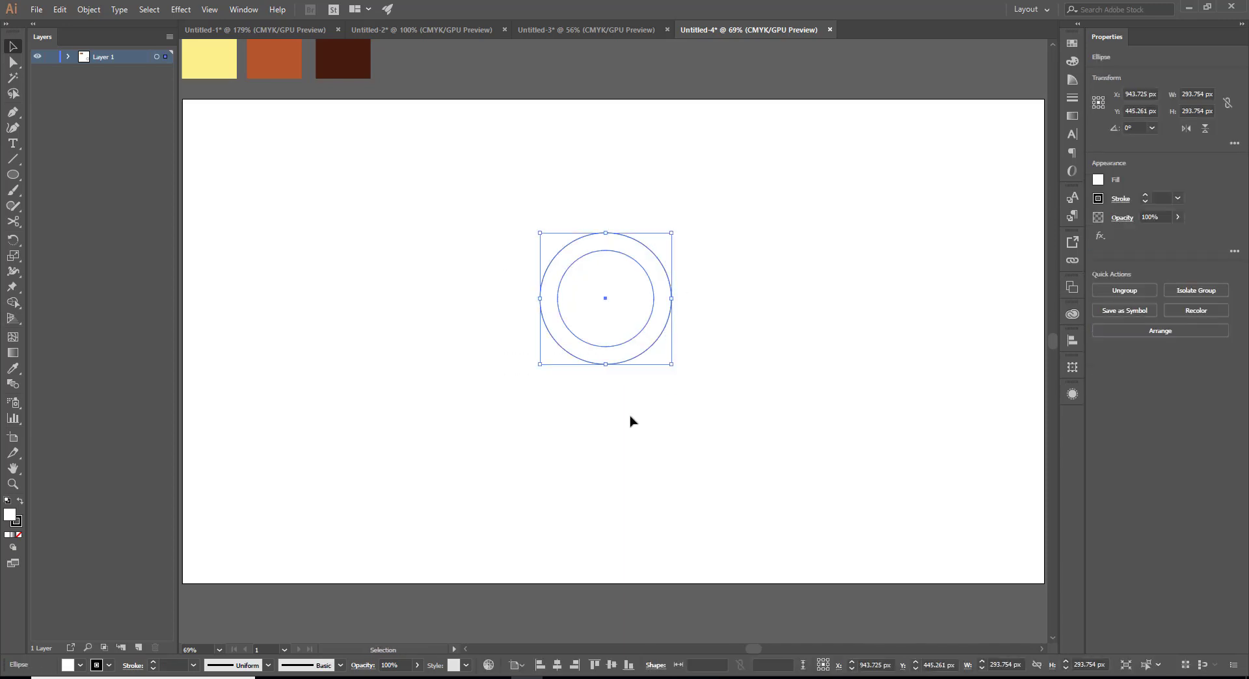
{"action": "left_click", "coordinate": [519, 268]}
{"action": "left_click_drag", "start_coordinate": [495, 245], "coordinate": [649, 337]}
Step: Duplicate the ring pair to the right and top-align both pairs
{"action": "mouse_move", "coordinate": [571, 322]}
{"action": "left_mouse_down"}
{"action": "mouse_move", "coordinate": [579, 364]}
{"action": "mouse_move", "coordinate": [794, 343]}
{"action": "left_mouse_up"}
{"action": "left_click", "coordinate": [466, 269]}
{"action": "left_click_drag", "start_coordinate": [466, 265], "coordinate": [818, 423]}
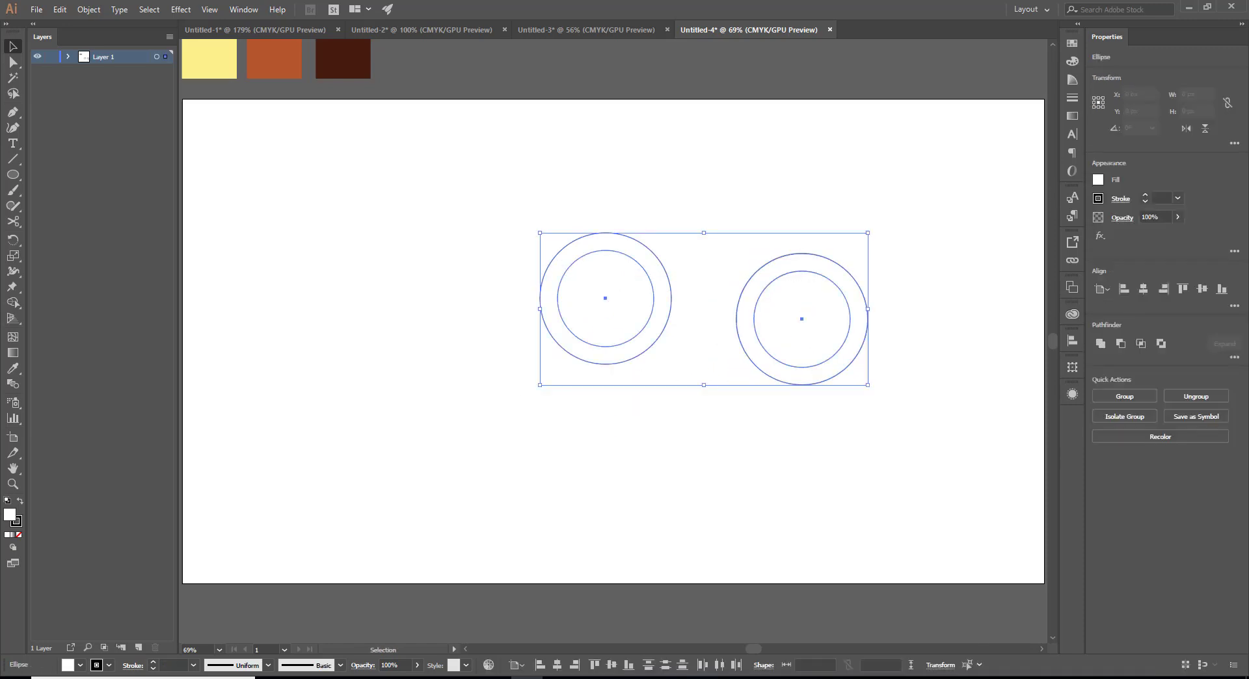
{"action": "left_click", "coordinate": [594, 665]}
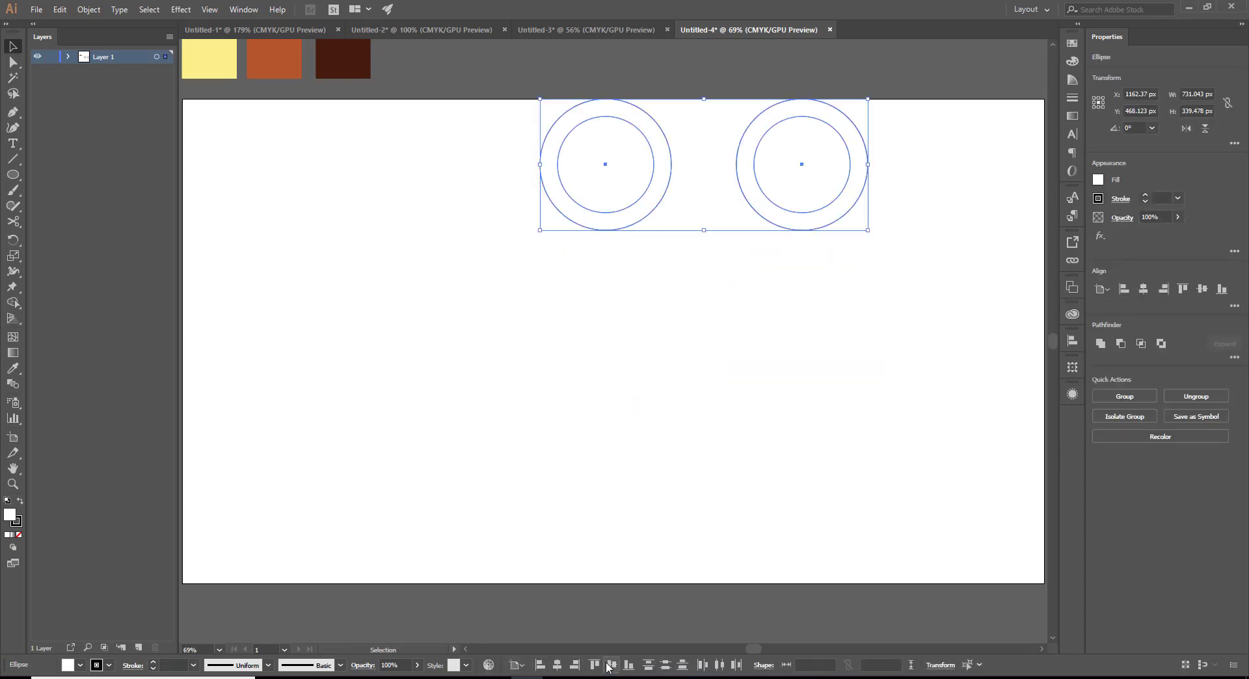
{"action": "left_click", "coordinate": [635, 552]}
{"action": "left_click_drag", "start_coordinate": [424, 175], "coordinate": [752, 287]}
Step: Move both ring pairs down and centre them horizontally on the artboard
{"action": "left_click_drag", "start_coordinate": [770, 212], "coordinate": [649, 338]}
{"action": "left_click", "coordinate": [791, 427]}
{"action": "left_click", "coordinate": [340, 270]}
{"action": "left_click_drag", "start_coordinate": [340, 270], "coordinate": [776, 401]}
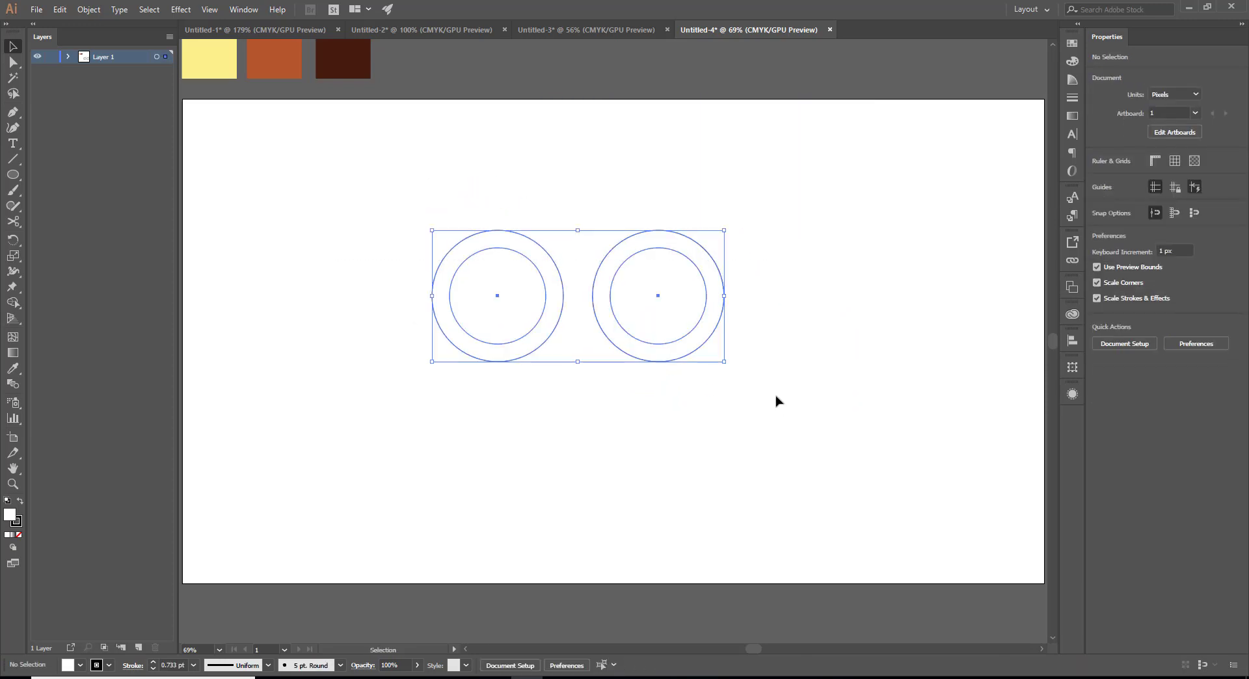
{"action": "left_click", "coordinate": [557, 665]}
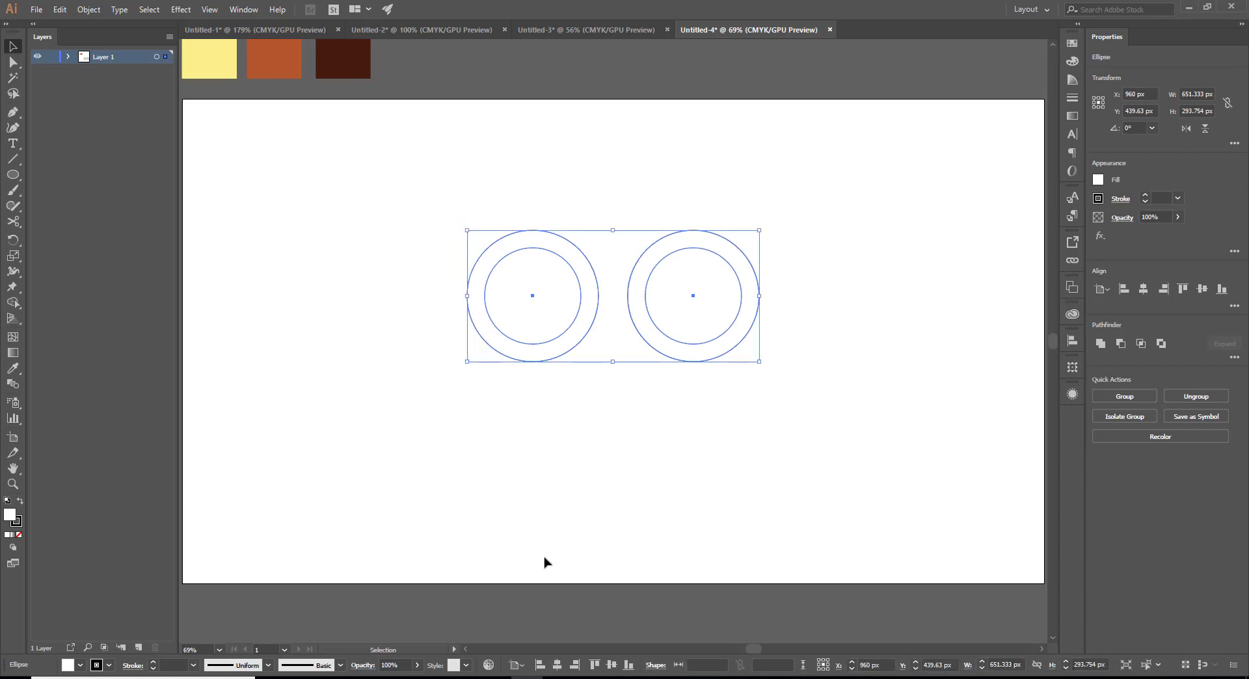
{"action": "left_click", "coordinate": [545, 559]}
{"action": "left_click_drag", "start_coordinate": [12, 174], "coordinate": [43, 181]}
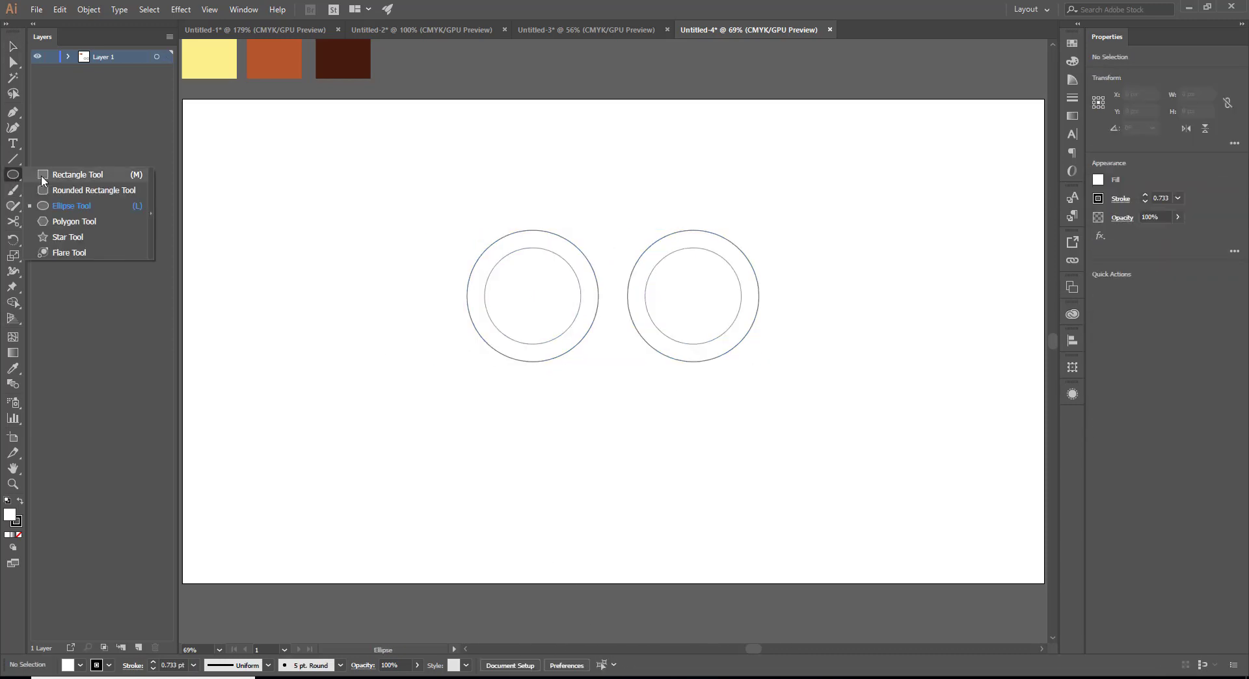
Step: Draw a thin bar about 685 px wide across both rings, centre it, and raise it about 26 px
{"action": "left_click", "coordinate": [43, 181]}
{"action": "mouse_move", "coordinate": [470, 280]}
{"action": "left_mouse_down"}
{"action": "mouse_move", "coordinate": [775, 287]}
{"action": "mouse_move", "coordinate": [776, 302]}
{"action": "left_mouse_up"}
{"action": "left_click", "coordinate": [557, 668]}
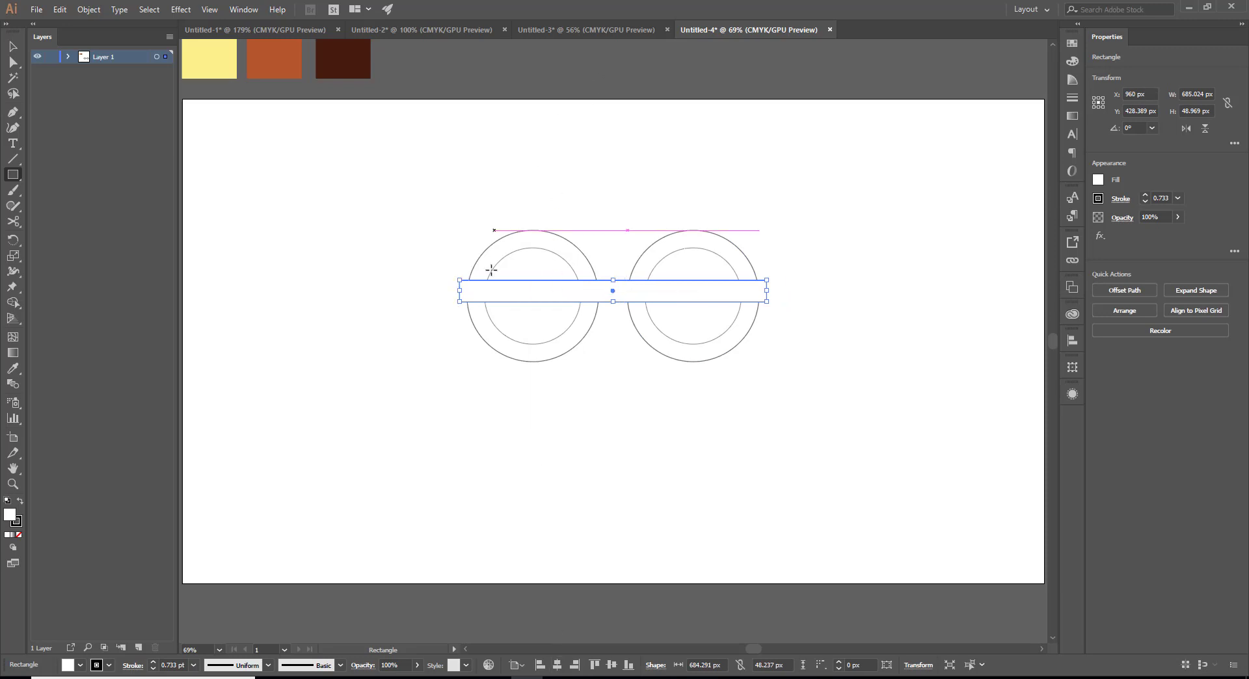
{"action": "key", "text": "v"}
{"action": "left_click_drag", "start_coordinate": [586, 298], "coordinate": [583, 282]}
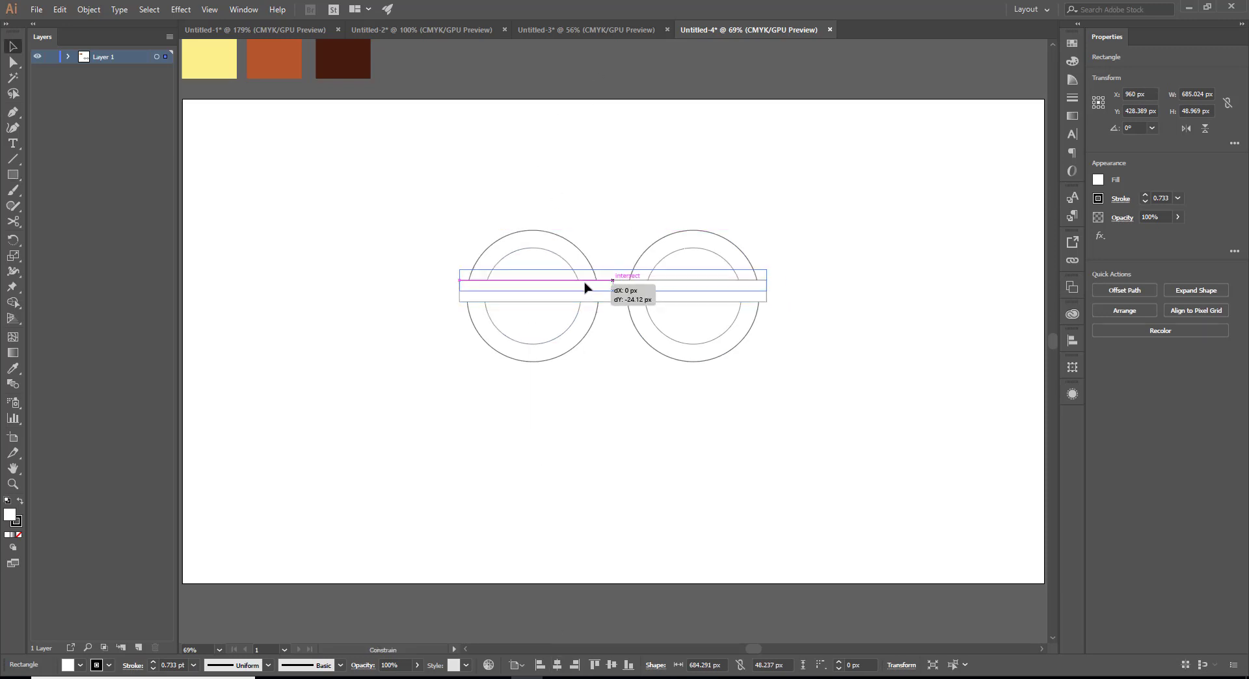
{"action": "left_click", "coordinate": [602, 390]}
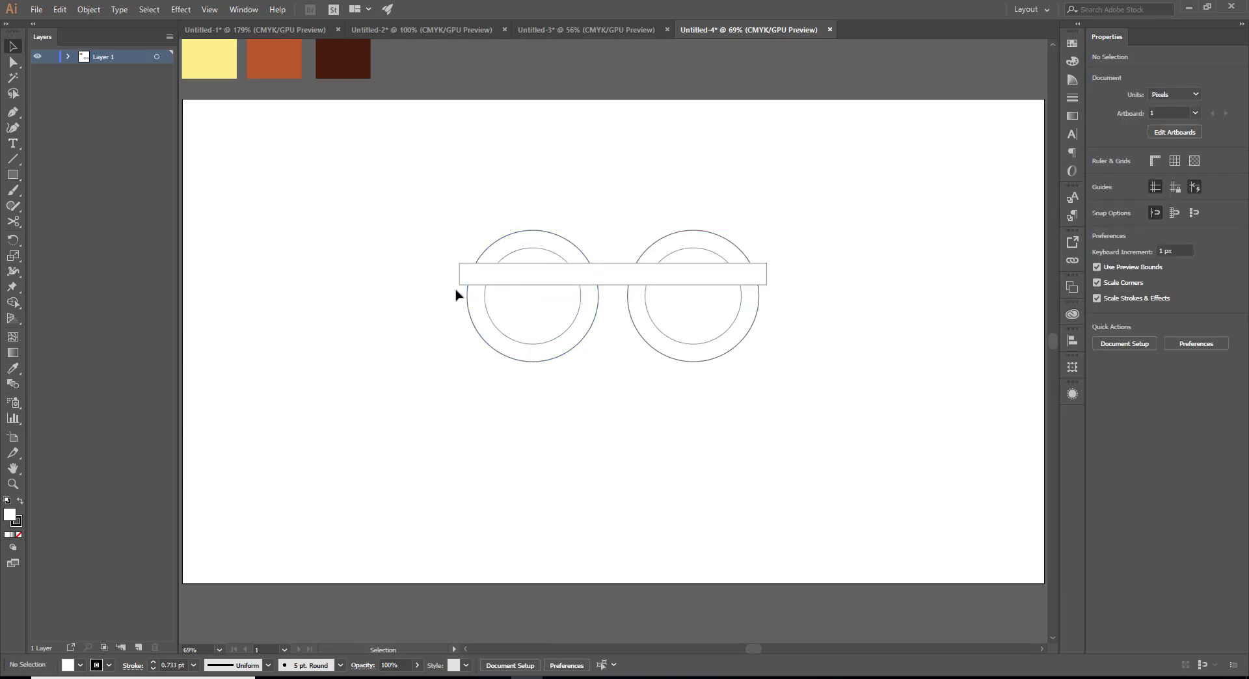
{"action": "left_click_drag", "start_coordinate": [405, 213], "coordinate": [761, 454]}
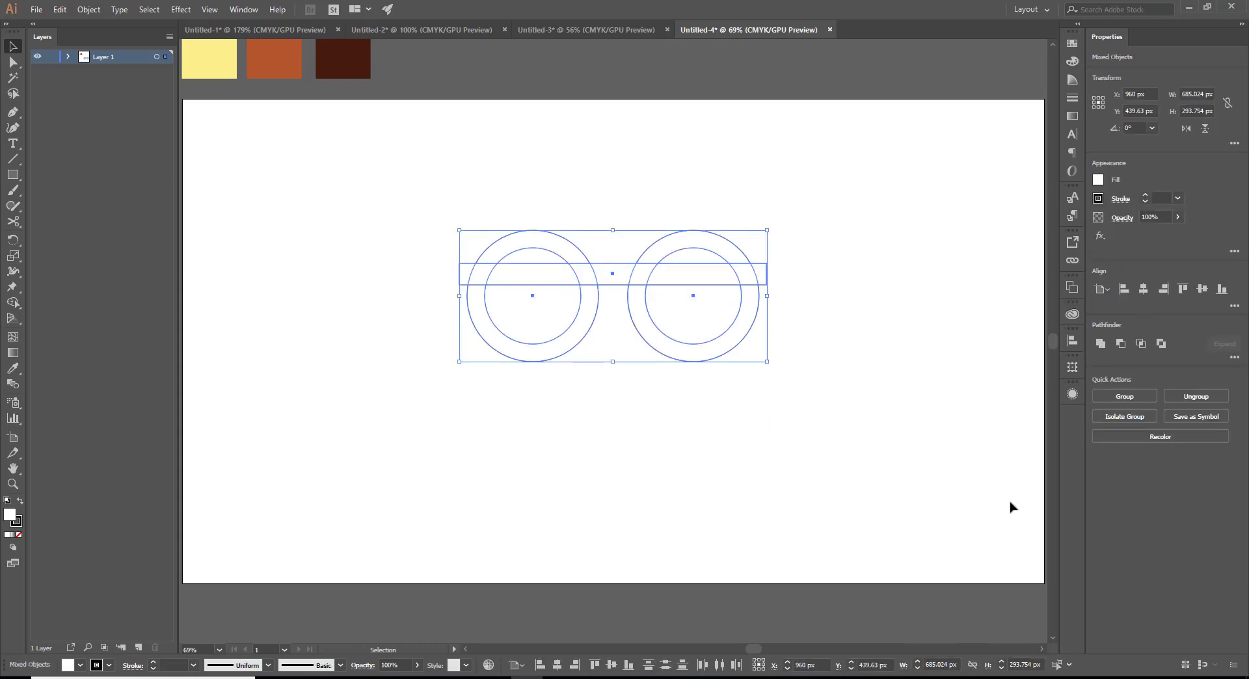
Step: Group the rings and bar, then copy and Paste in Front a duplicate
{"action": "left_click", "coordinate": [1113, 397]}
{"action": "left_click", "coordinate": [850, 443]}
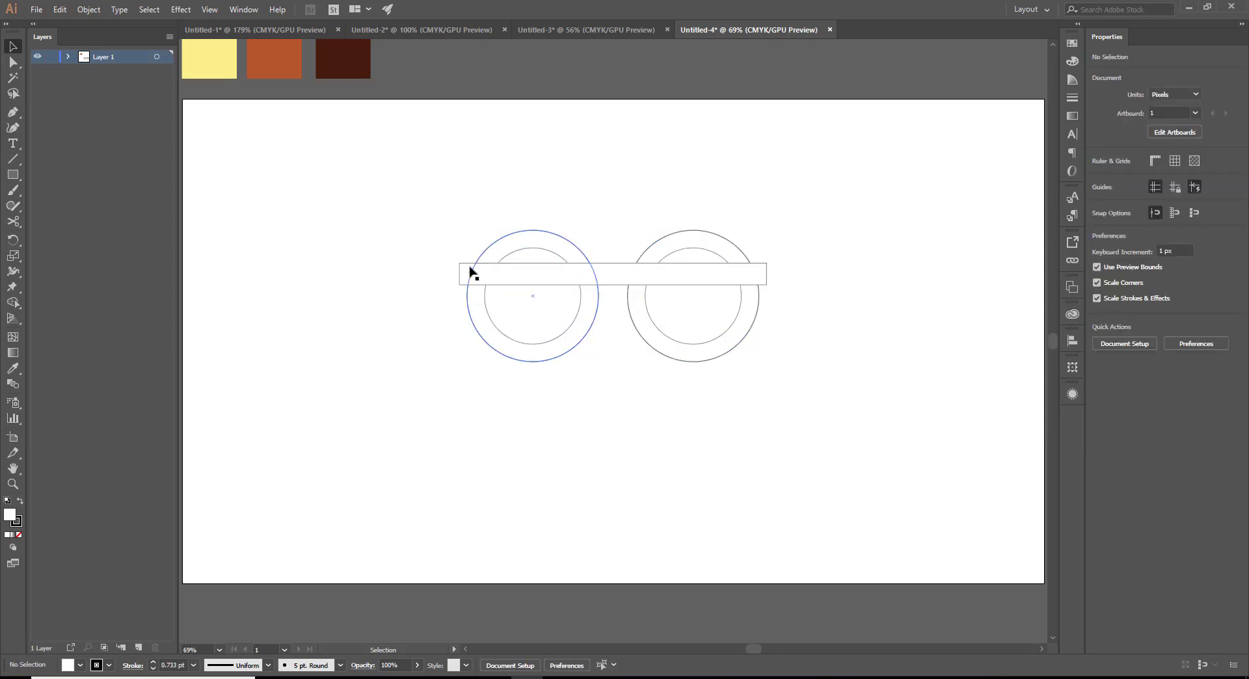
{"action": "left_click_drag", "start_coordinate": [425, 211], "coordinate": [816, 447]}
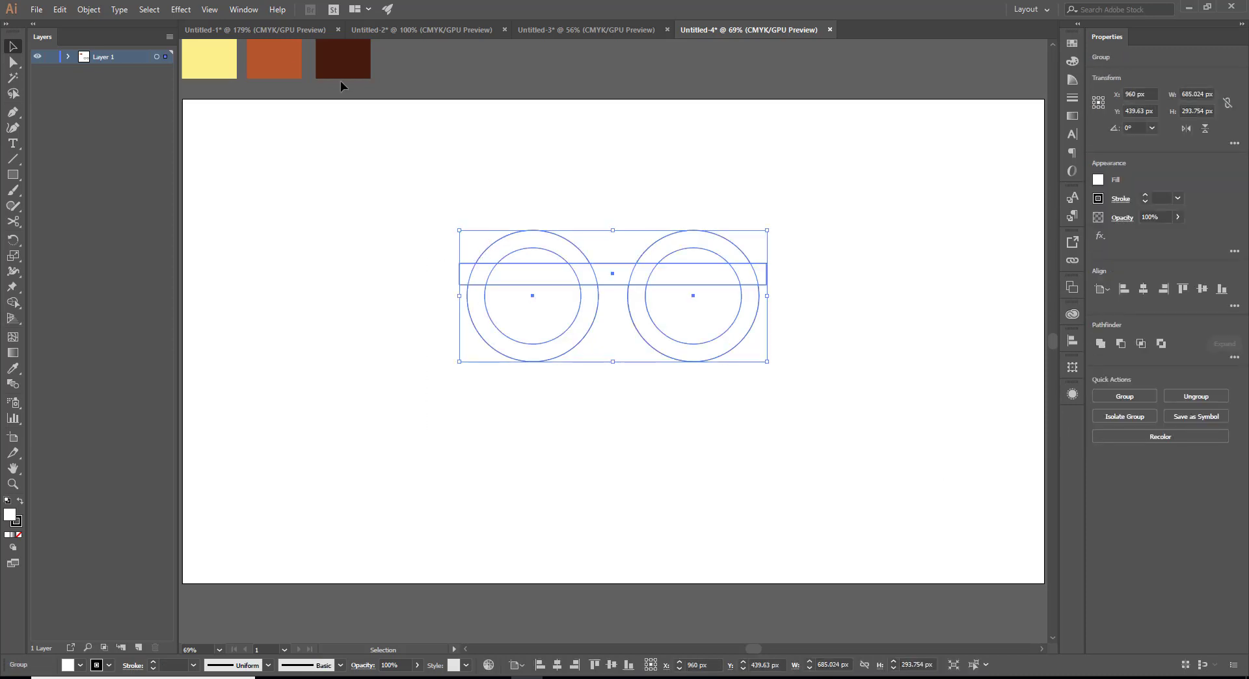
{"action": "left_click", "coordinate": [57, 9]}
{"action": "left_click", "coordinate": [82, 70]}
{"action": "left_click", "coordinate": [59, 9]}
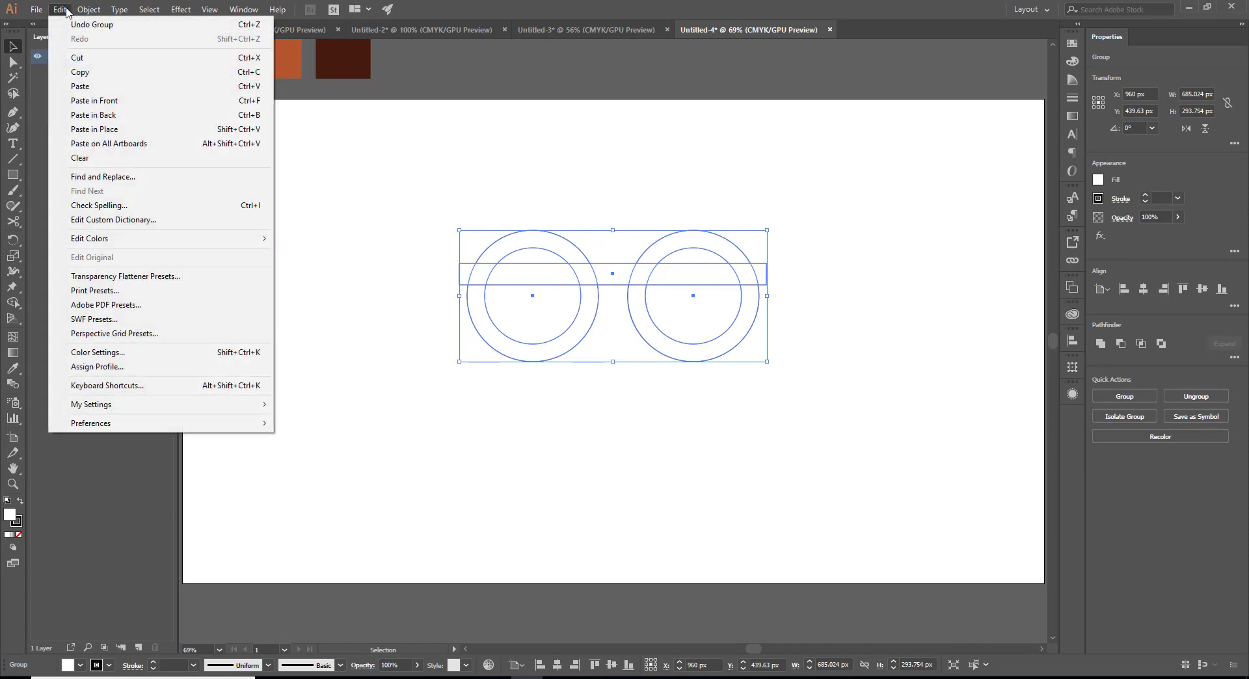
{"action": "left_click", "coordinate": [94, 101]}
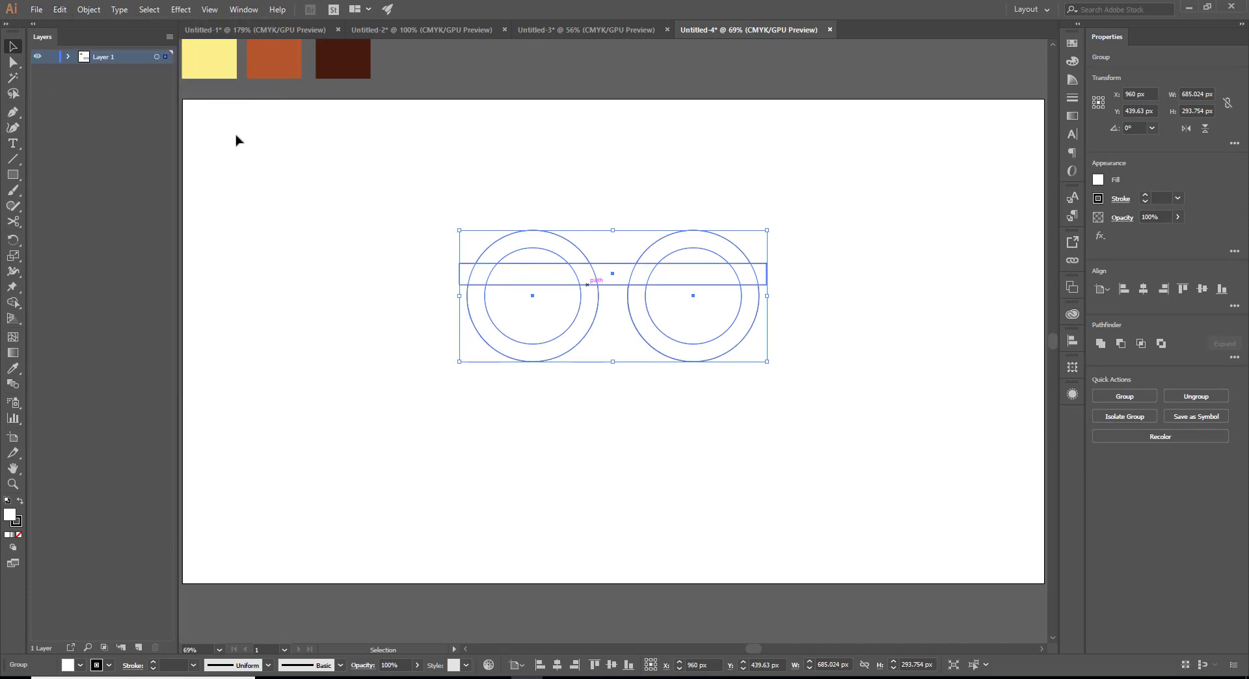
Step: Hide the lower glasses copy and the three colour swatches in Layers
{"action": "left_click", "coordinate": [67, 57]}
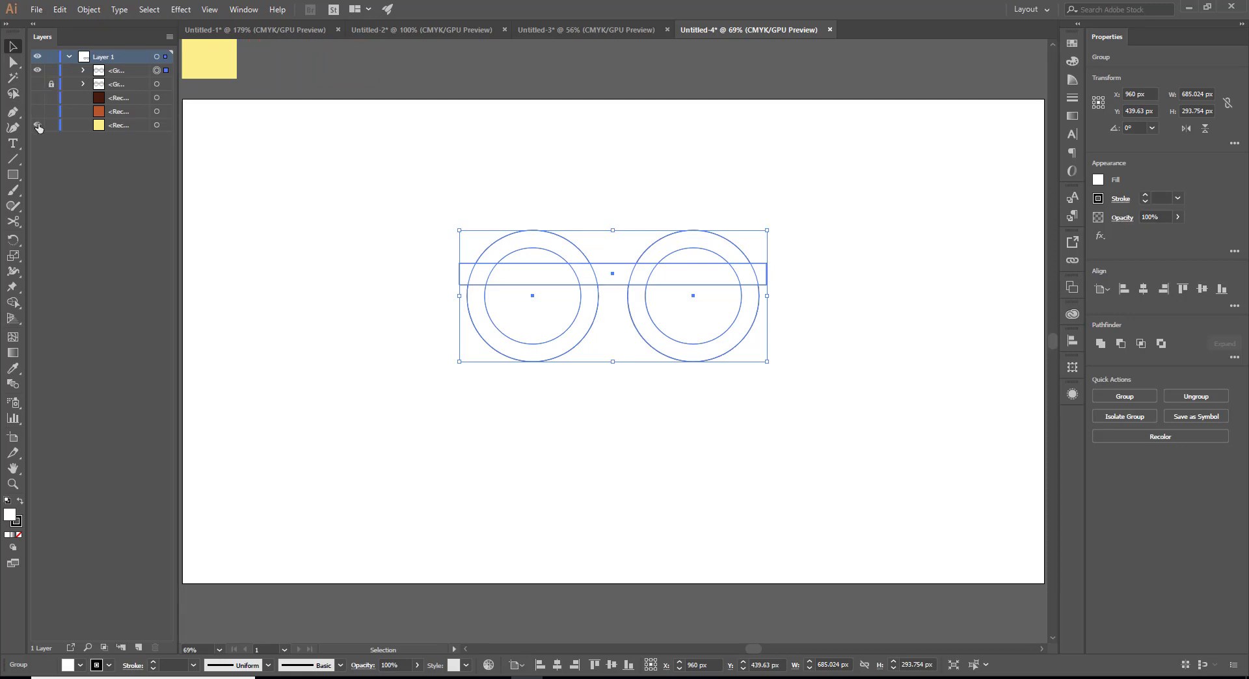
{"action": "left_click_drag", "start_coordinate": [38, 85], "coordinate": [37, 125]}
{"action": "left_click", "coordinate": [203, 223]}
{"action": "left_click", "coordinate": [580, 300]}
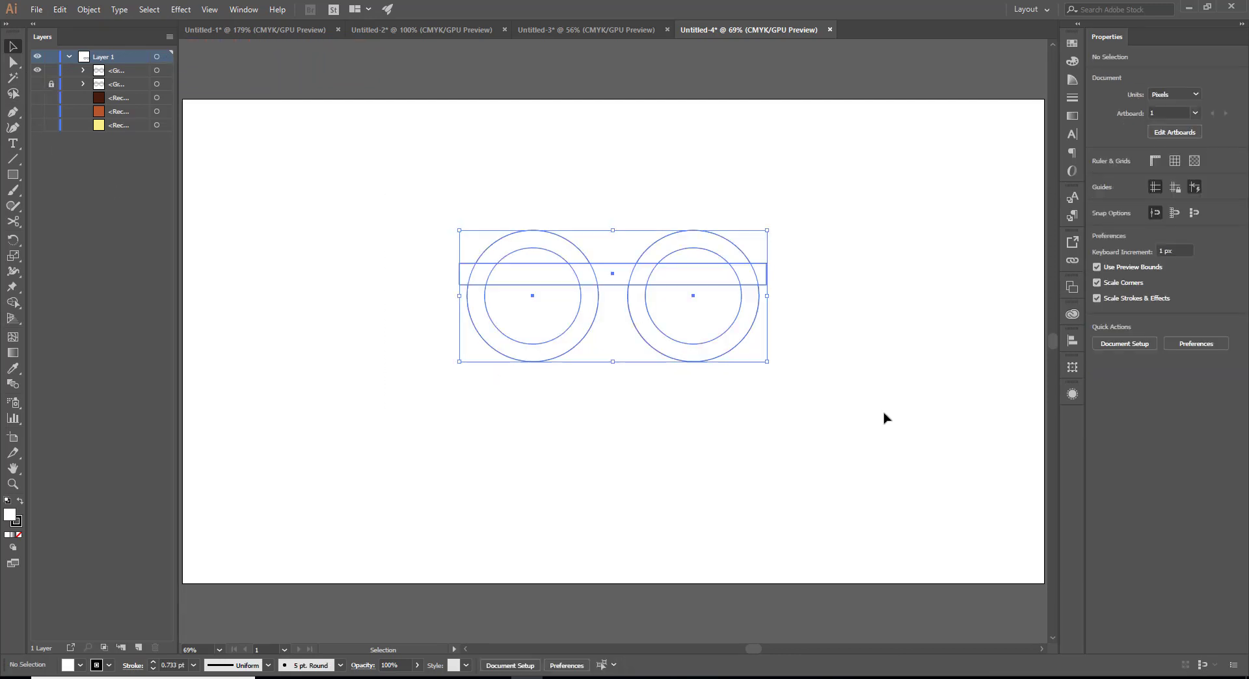
Step: Use Shape Builder to fuse rings and bridge, removing bar pieces inside both lenses
{"action": "left_click", "coordinate": [12, 303]}
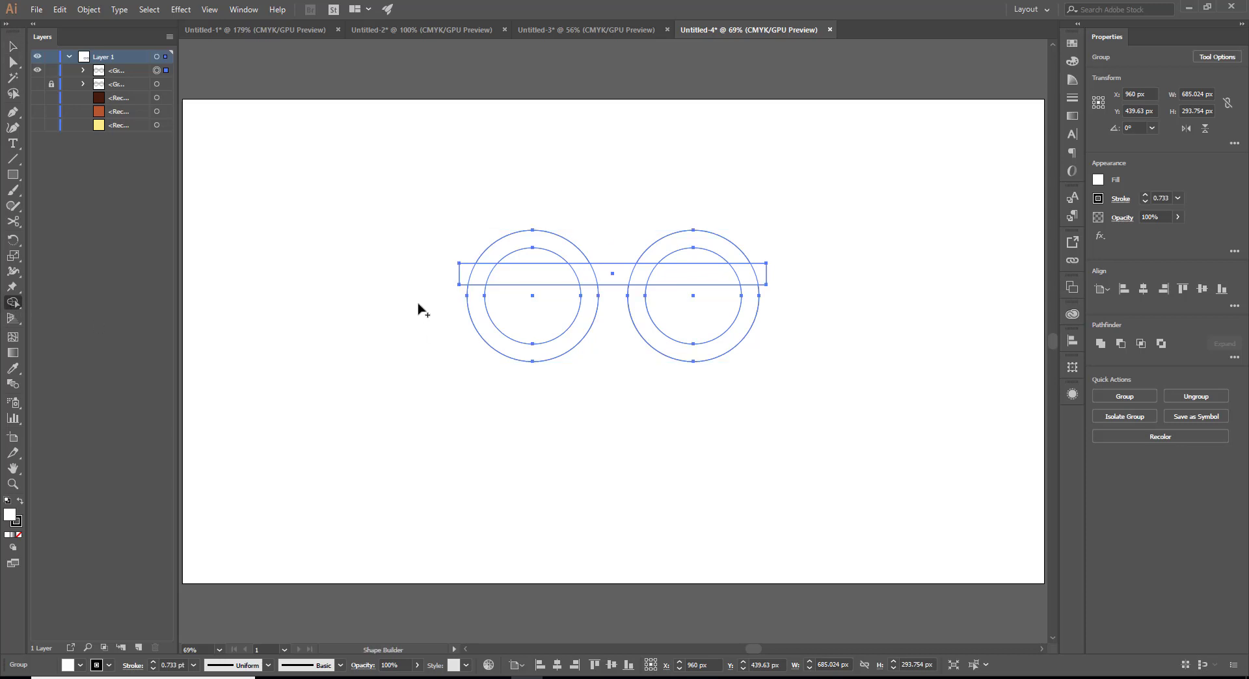
{"action": "mouse_move", "coordinate": [463, 278]}
{"action": "left_mouse_down"}
{"action": "mouse_move", "coordinate": [533, 248]}
{"action": "mouse_move", "coordinate": [589, 286]}
{"action": "mouse_move", "coordinate": [657, 251]}
{"action": "mouse_move", "coordinate": [636, 315]}
{"action": "left_mouse_up"}
{"action": "left_click_drag", "start_coordinate": [724, 326], "coordinate": [748, 307]}
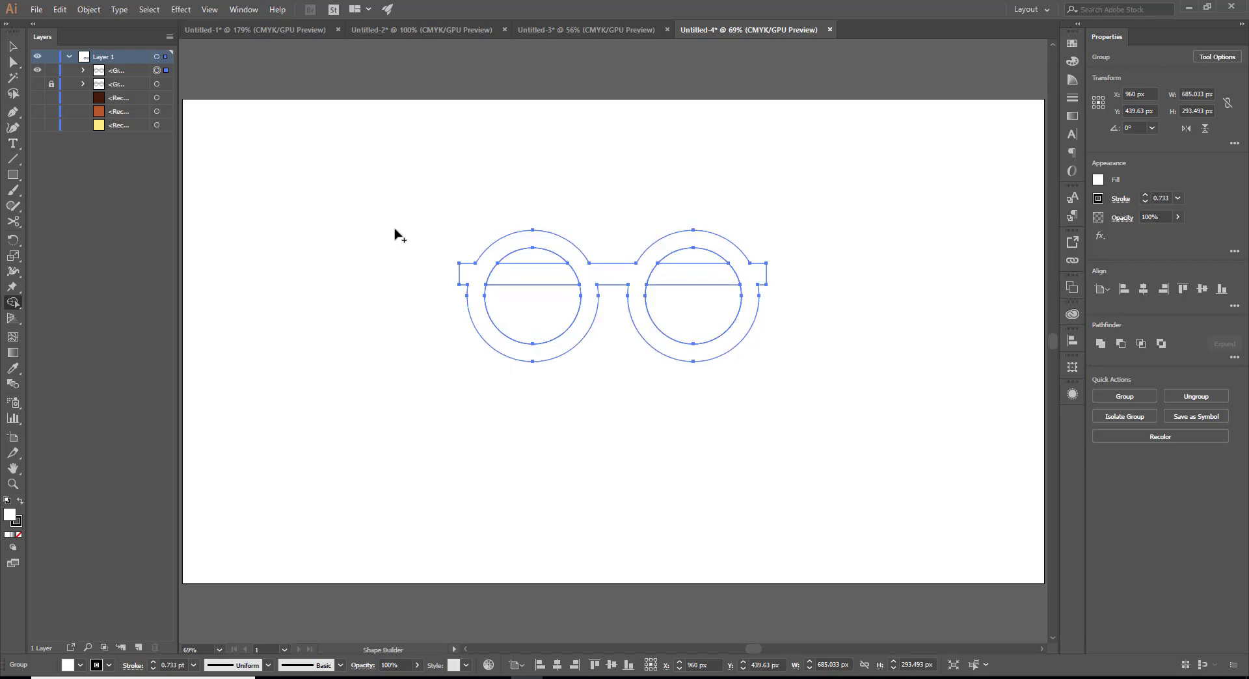
{"action": "left_click_drag", "start_coordinate": [522, 263], "coordinate": [519, 313]}
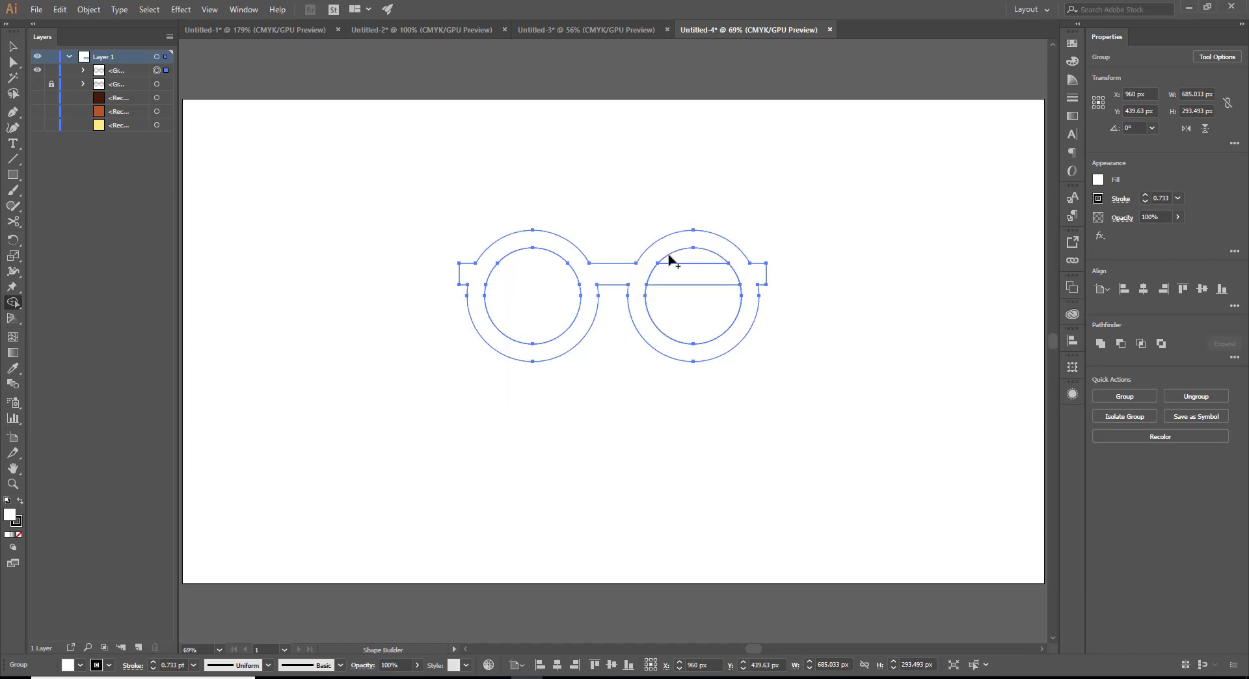
{"action": "left_click_drag", "start_coordinate": [670, 259], "coordinate": [691, 310]}
Step: Round the inner bridge corners of the glasses frame with the live corner widget
{"action": "left_click", "coordinate": [12, 62]}
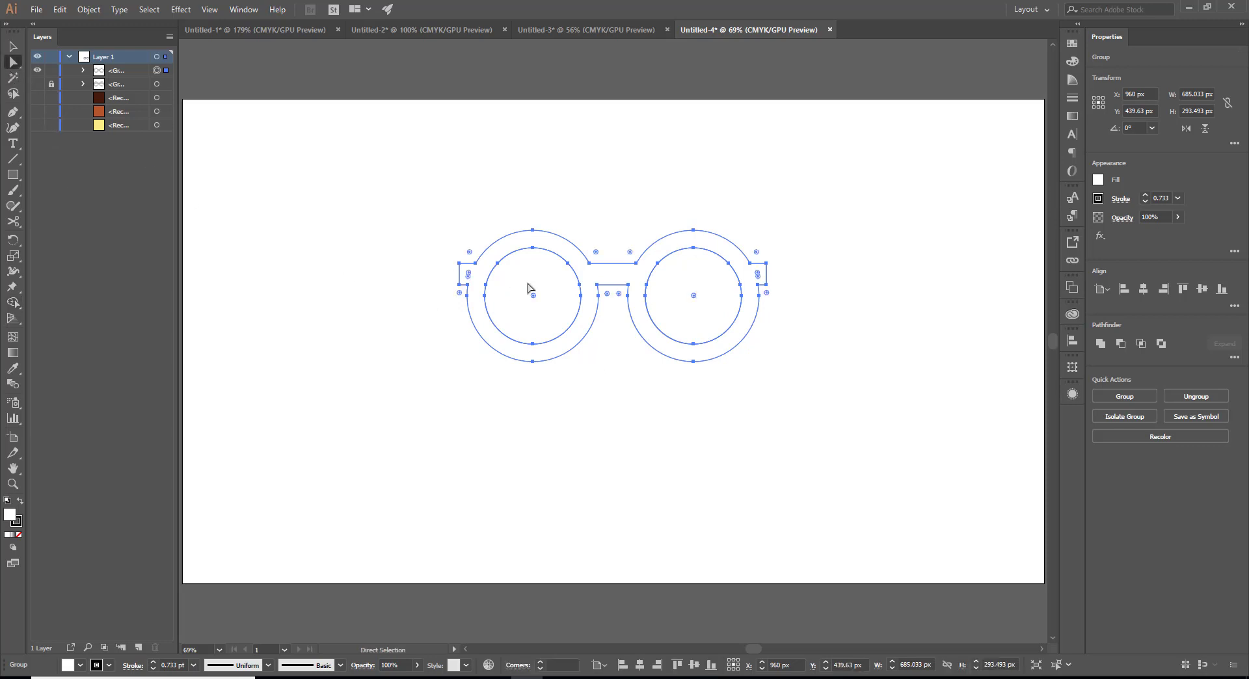
{"action": "key", "text": "ctrl+plus"}
{"action": "key", "text": "ctrl+plus"}
{"action": "key", "text": "ctrl+plus"}
{"action": "key", "text": "ctrl+plus"}
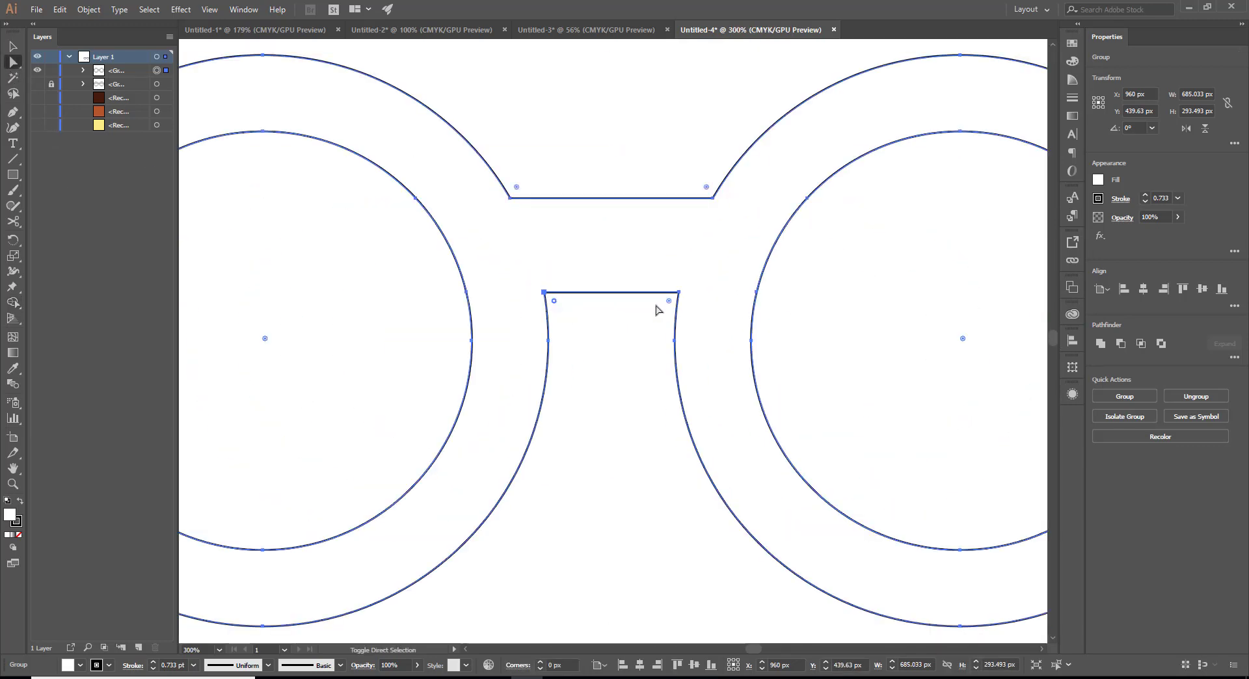
{"action": "left_click_drag", "start_coordinate": [668, 303], "coordinate": [636, 396]}
{"action": "left_click", "coordinate": [564, 460]}
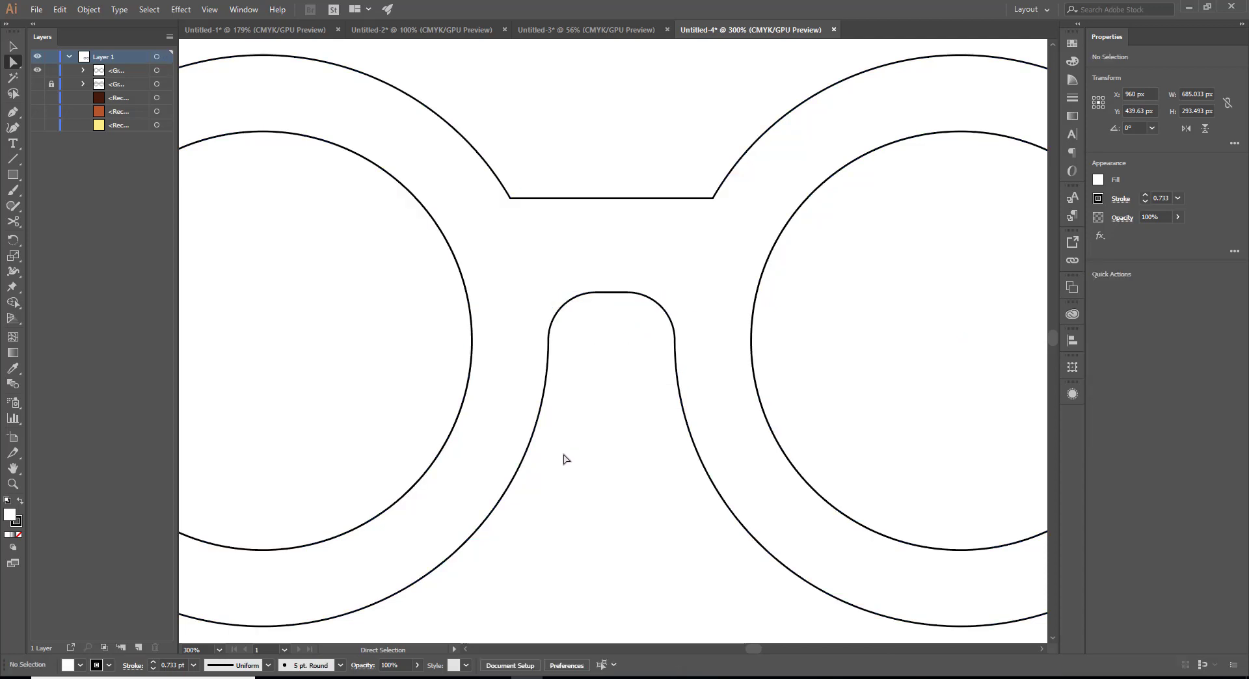
{"action": "scroll", "coordinate": [564, 412], "scroll_direction": "left", "scroll_amount": 5}
{"action": "scroll", "coordinate": [536, 329], "scroll_direction": "left", "scroll_amount": 5}
{"action": "left_click", "coordinate": [544, 262]}
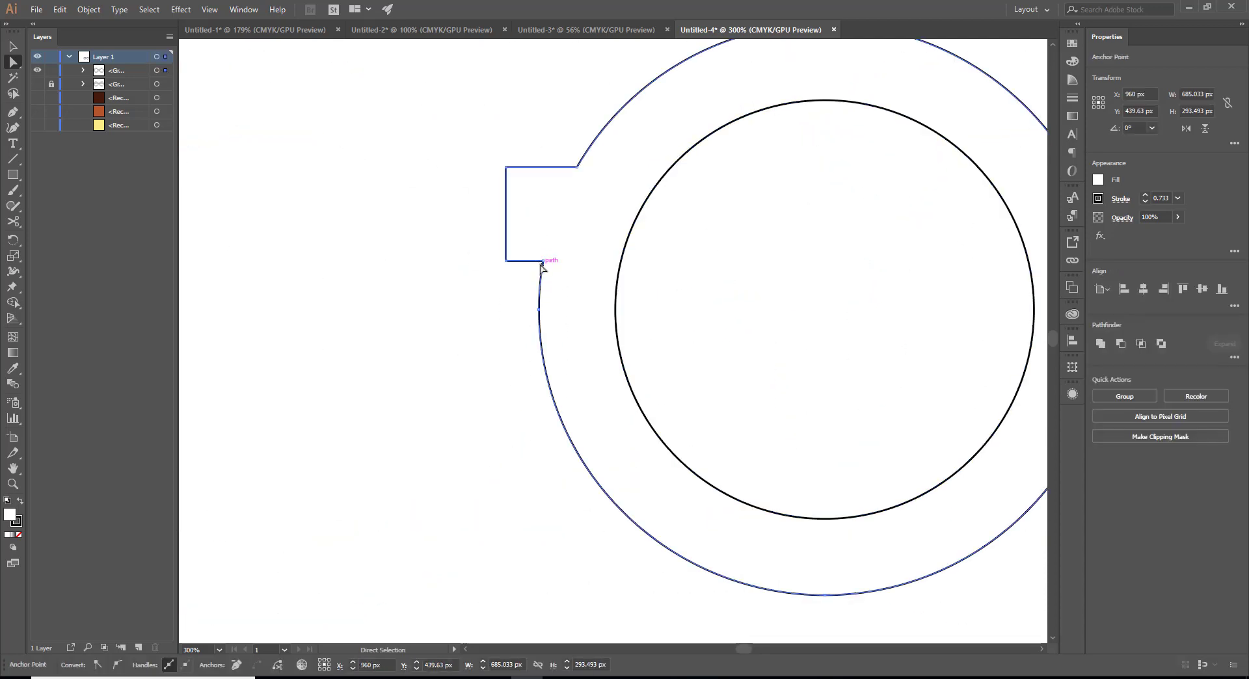
{"action": "key", "text": "ctrl+minus"}
{"action": "key", "text": "ctrl+0"}
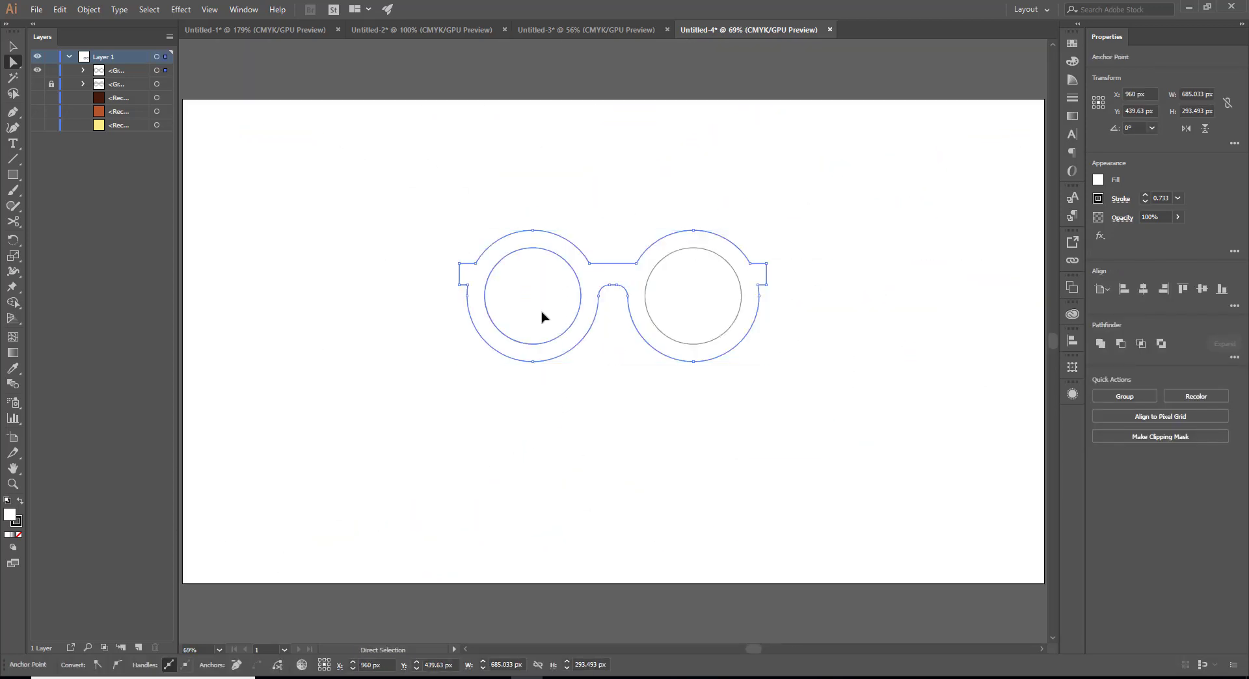
{"action": "key", "text": "ctrl+shift+a"}
Step: Round the left and right notch corners where the arms meet the frame
{"action": "left_click", "coordinate": [468, 285]}
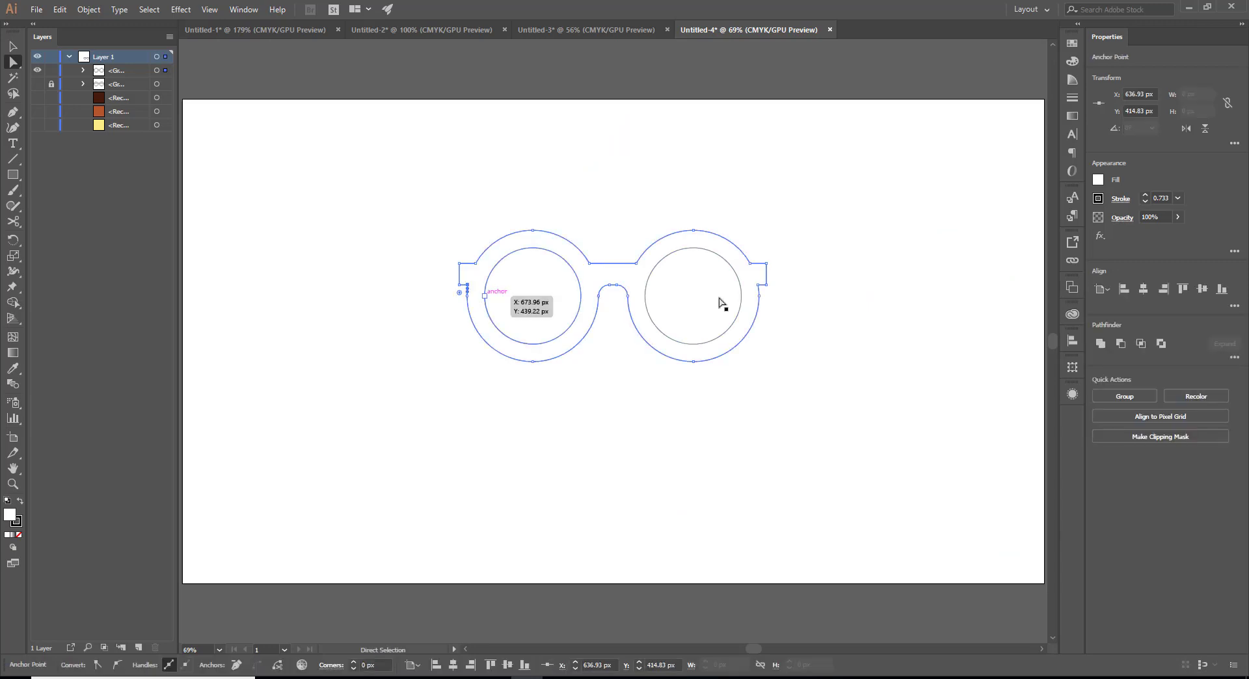
{"action": "left_click", "coordinate": [759, 285], "text": "shift"}
{"action": "left_click_drag", "start_coordinate": [766, 294], "coordinate": [762, 296]}
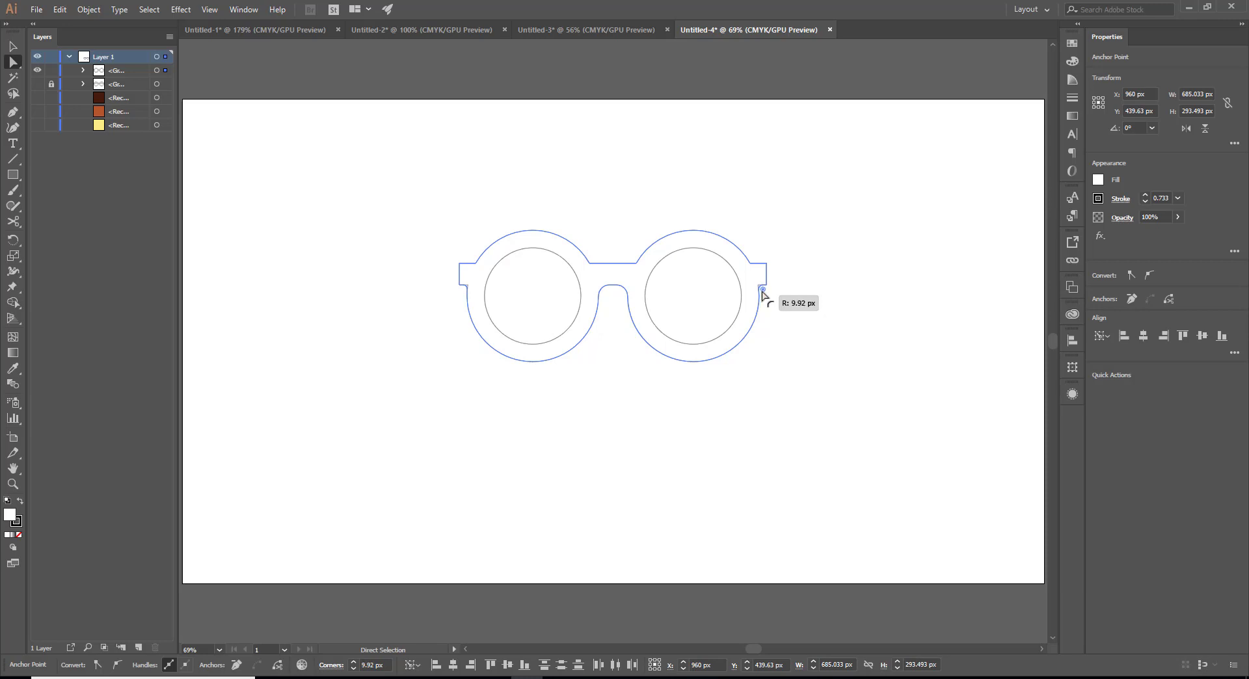
{"action": "left_click_drag", "start_coordinate": [764, 296], "coordinate": [762, 294]}
{"action": "key", "text": "ctrl+z"}
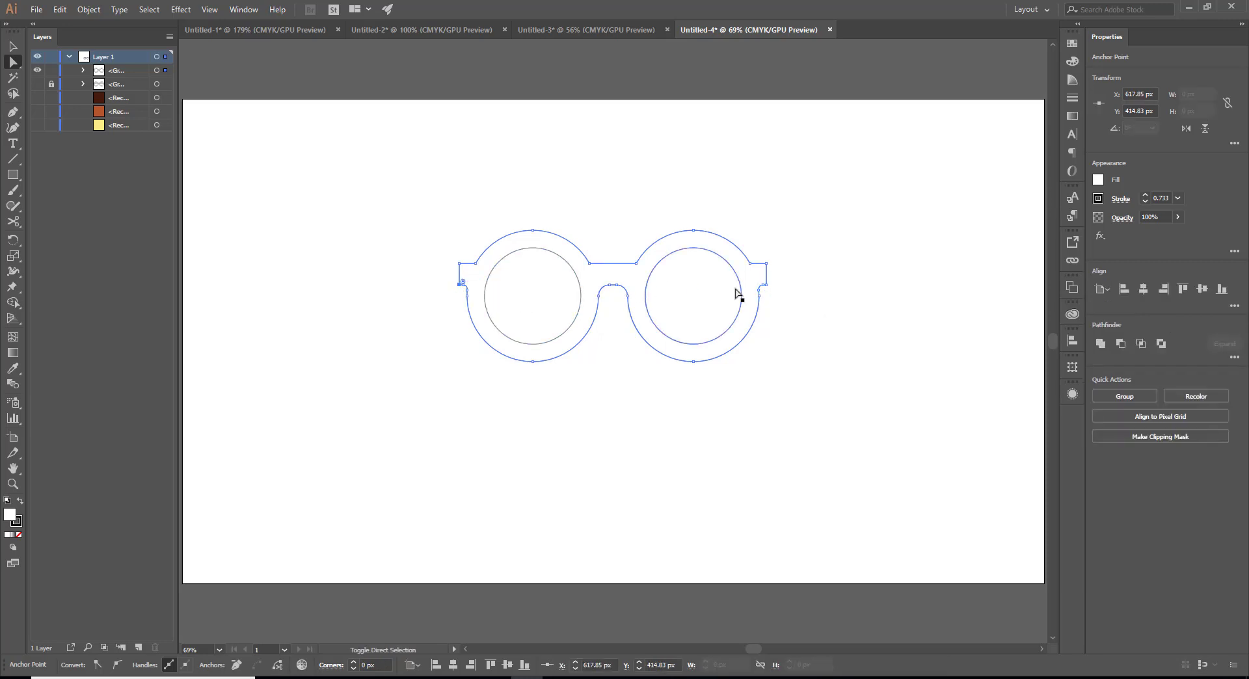
{"action": "left_click", "coordinate": [755, 248]}
{"action": "left_click", "coordinate": [490, 273]}
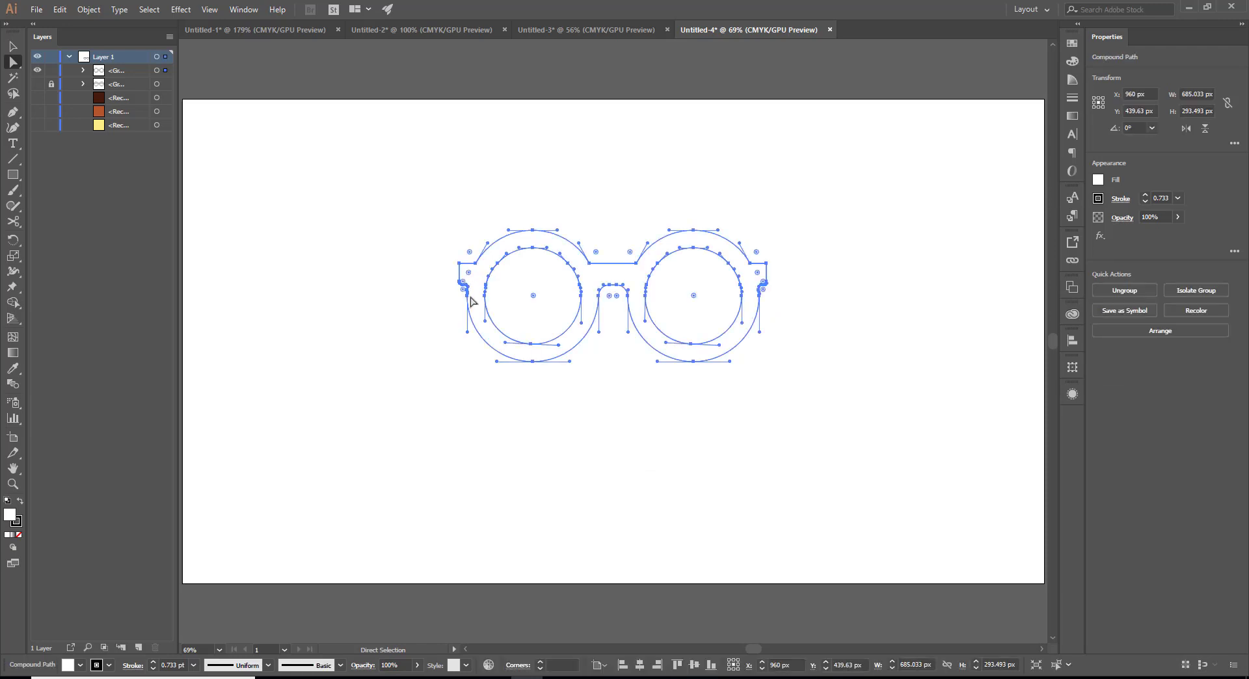
{"action": "key", "text": "v"}
{"action": "left_click", "coordinate": [480, 288]}
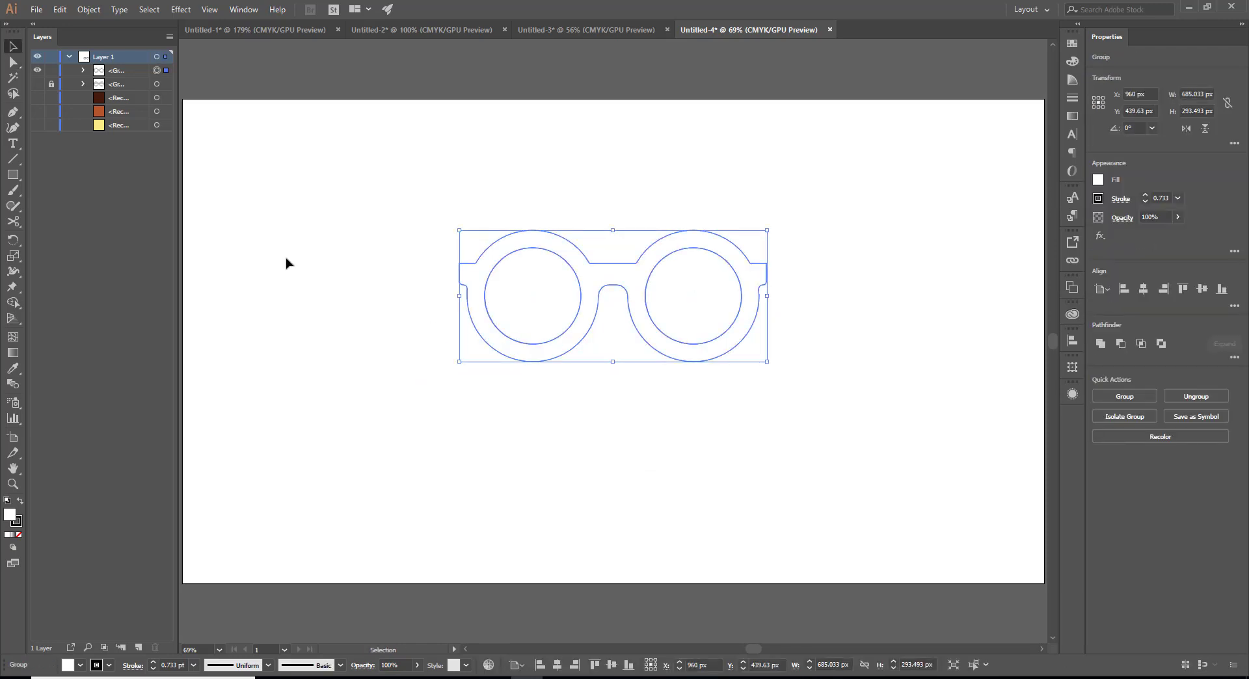
Step: Make the dark brown, orange and pale yellow swatch layers visible again
{"action": "left_click", "coordinate": [83, 70]}
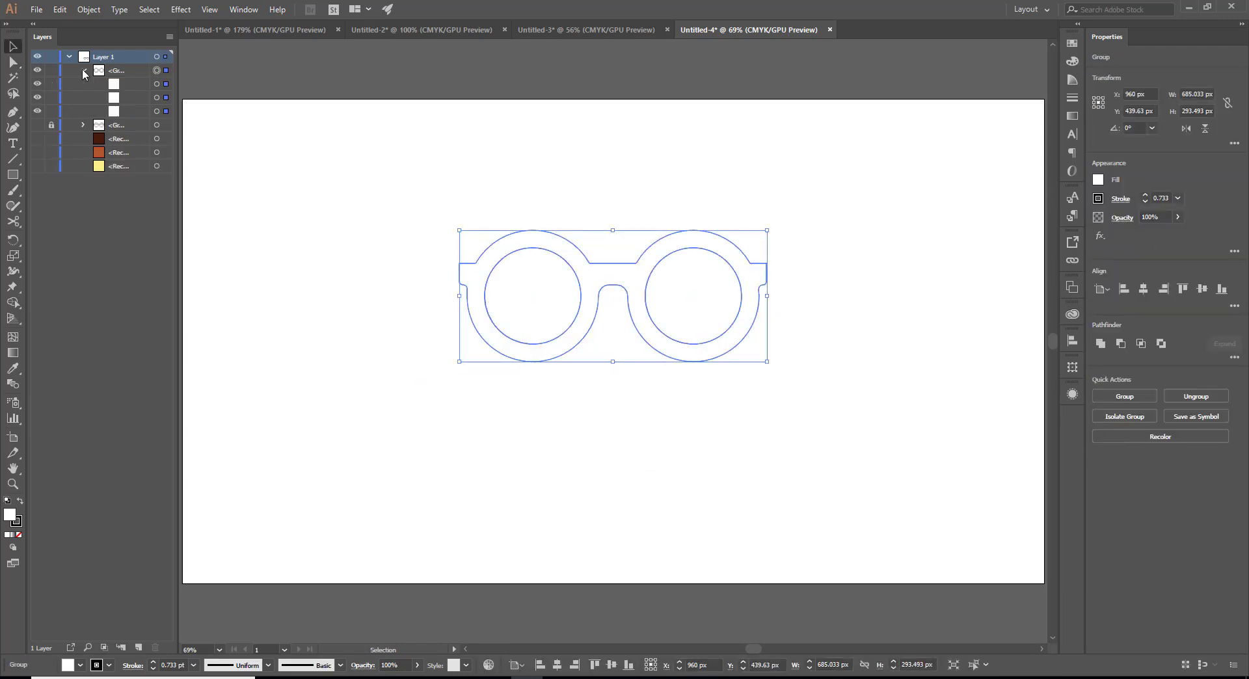
{"action": "left_click", "coordinate": [160, 106]}
{"action": "left_click", "coordinate": [37, 139]}
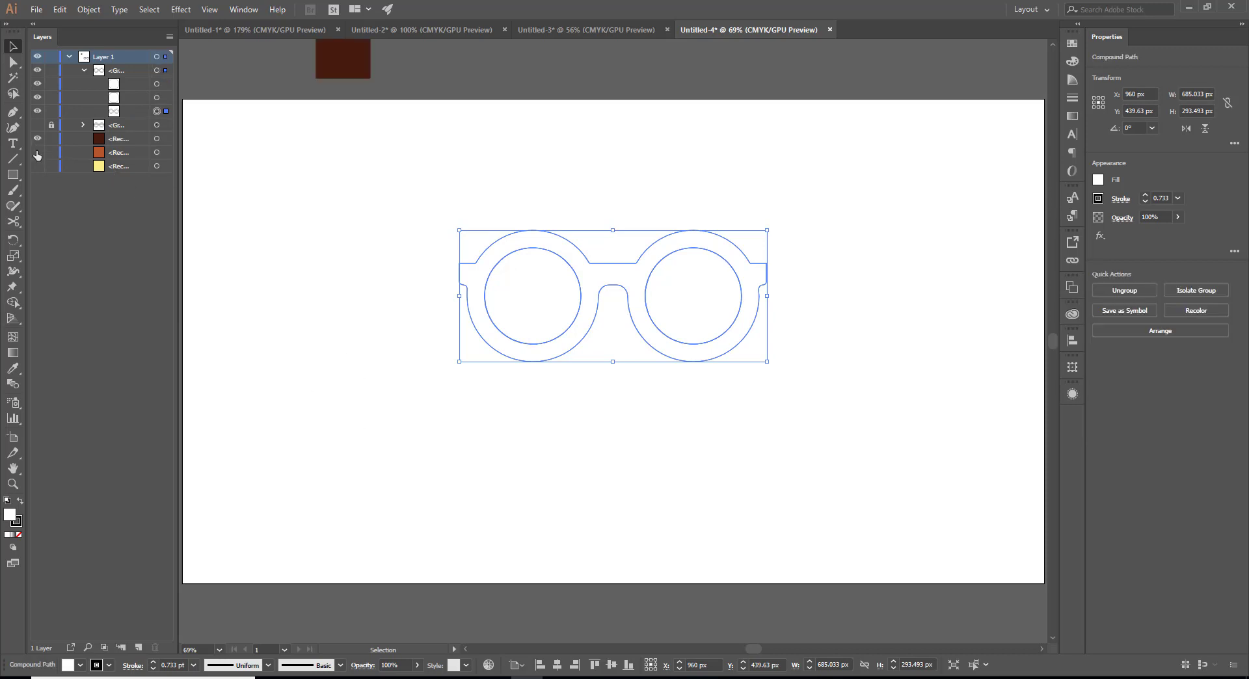
{"action": "left_click", "coordinate": [37, 153]}
{"action": "left_click", "coordinate": [37, 165]}
{"action": "scroll", "coordinate": [344, 240], "scroll_direction": "up", "scroll_amount": 2}
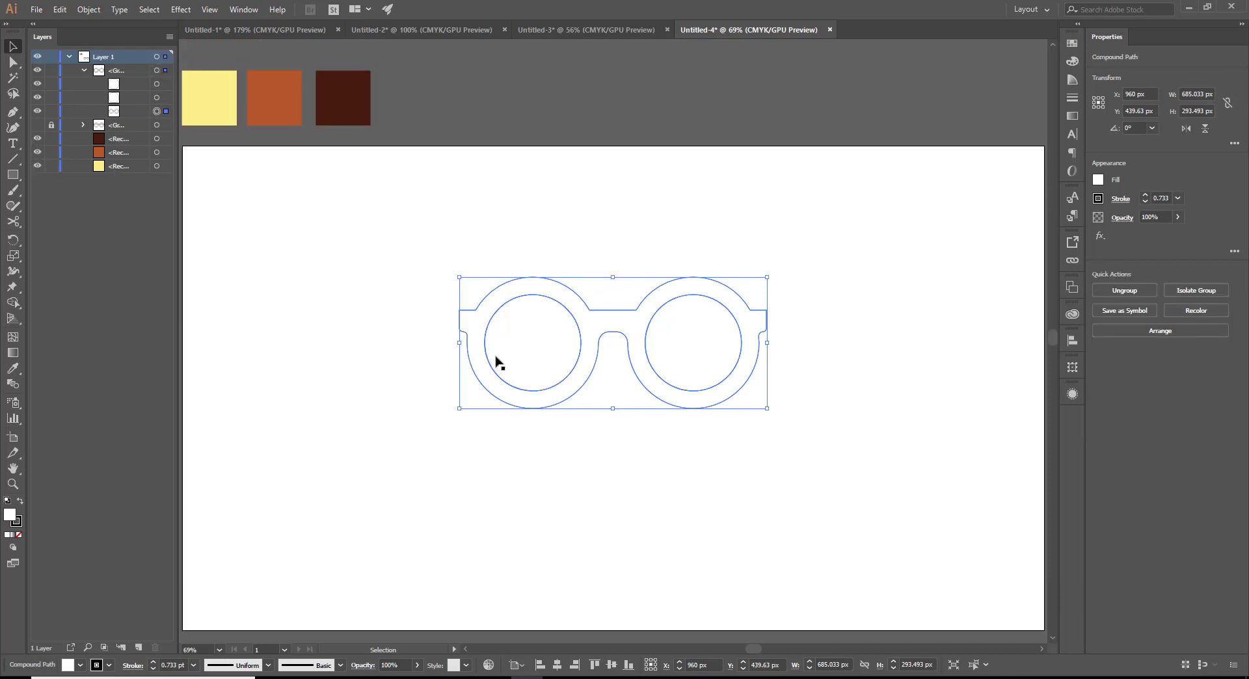
Step: Eyedrop the orange swatch onto the glasses for a solid orange fill with no stroke
{"action": "left_click", "coordinate": [13, 368]}
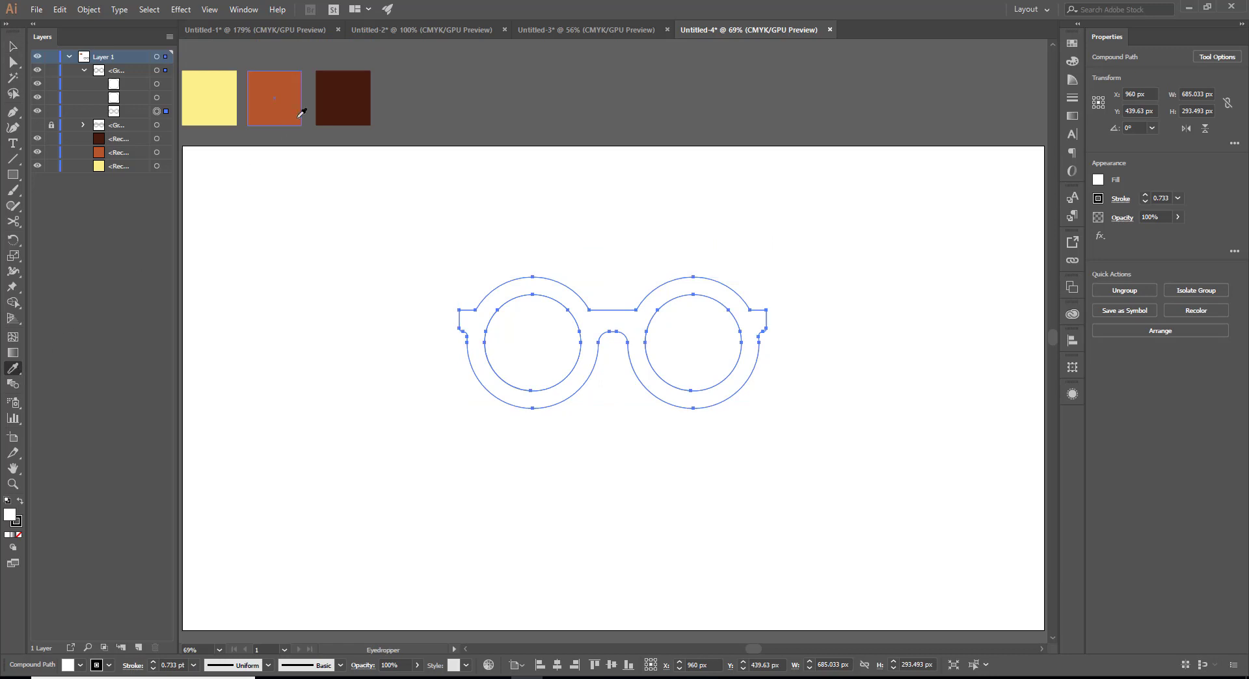
{"action": "left_click", "coordinate": [339, 108]}
{"action": "left_click", "coordinate": [271, 76]}
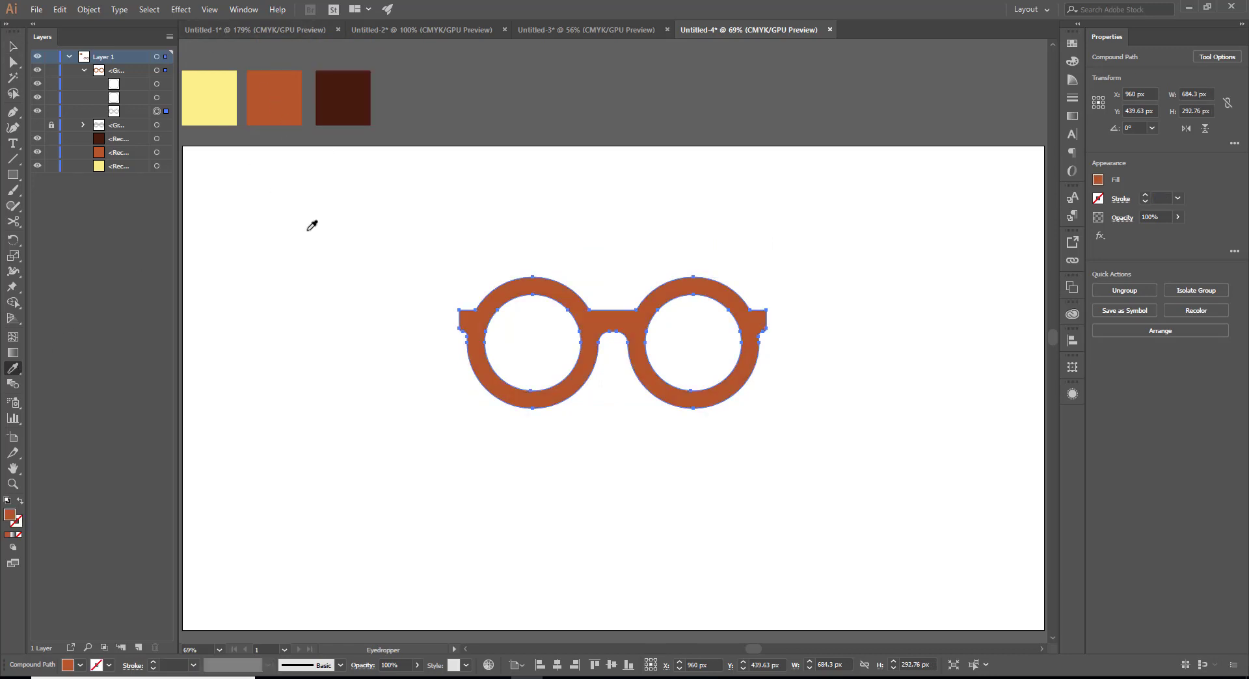
{"action": "key", "text": "v"}
{"action": "left_click", "coordinate": [381, 287]}
{"action": "left_click", "coordinate": [564, 345]}
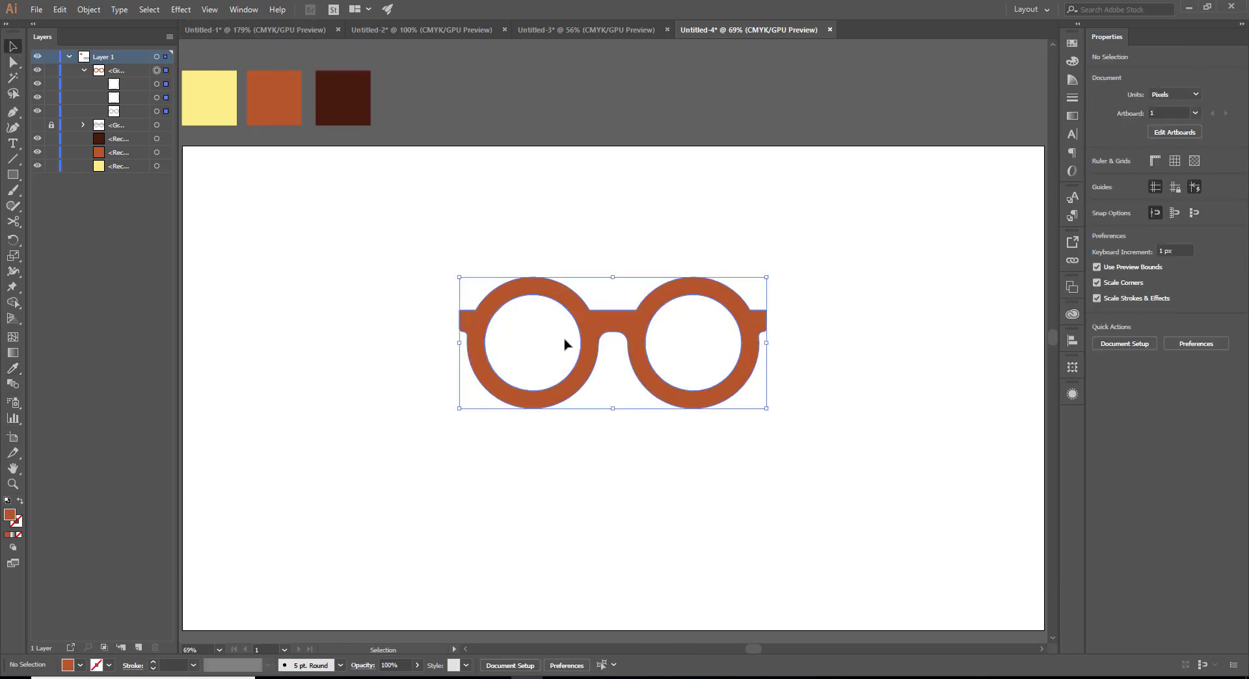
{"action": "left_click", "coordinate": [287, 253]}
{"action": "left_click_drag", "start_coordinate": [13, 174], "coordinate": [47, 201]}
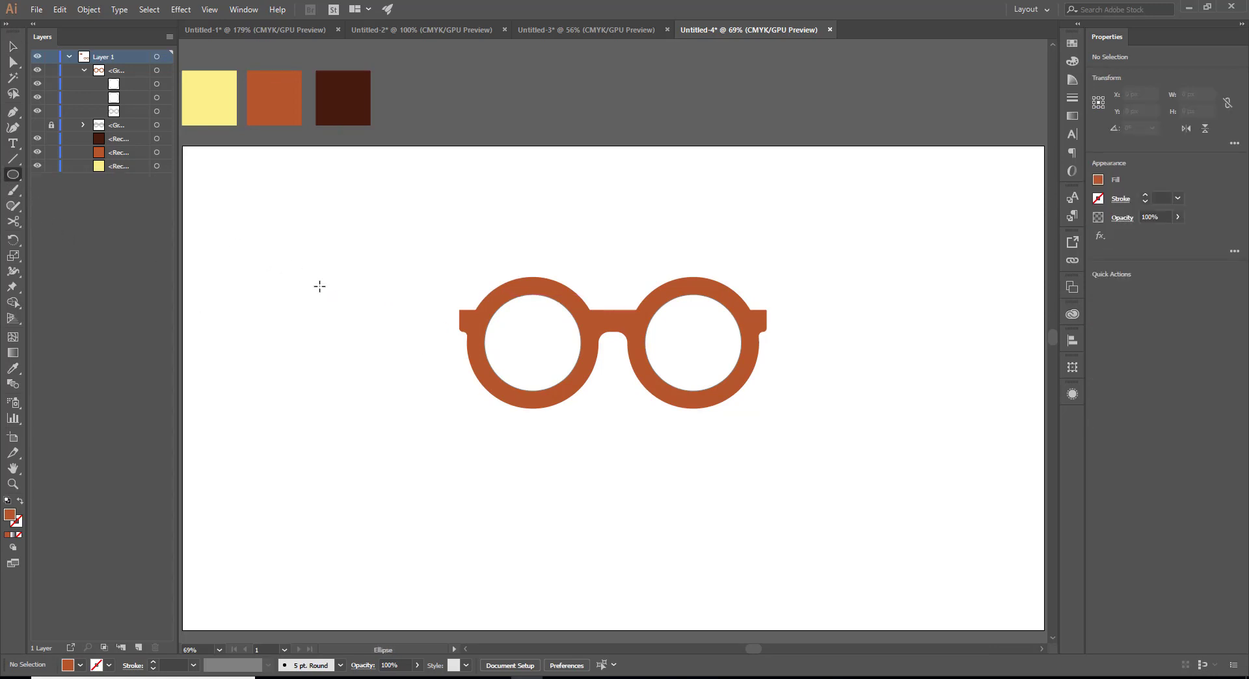
Step: Draw an orange circle left of the glasses and a pen triangle from its centre, rotated 45°
{"action": "left_click_drag", "start_coordinate": [320, 286], "coordinate": [413, 380]}
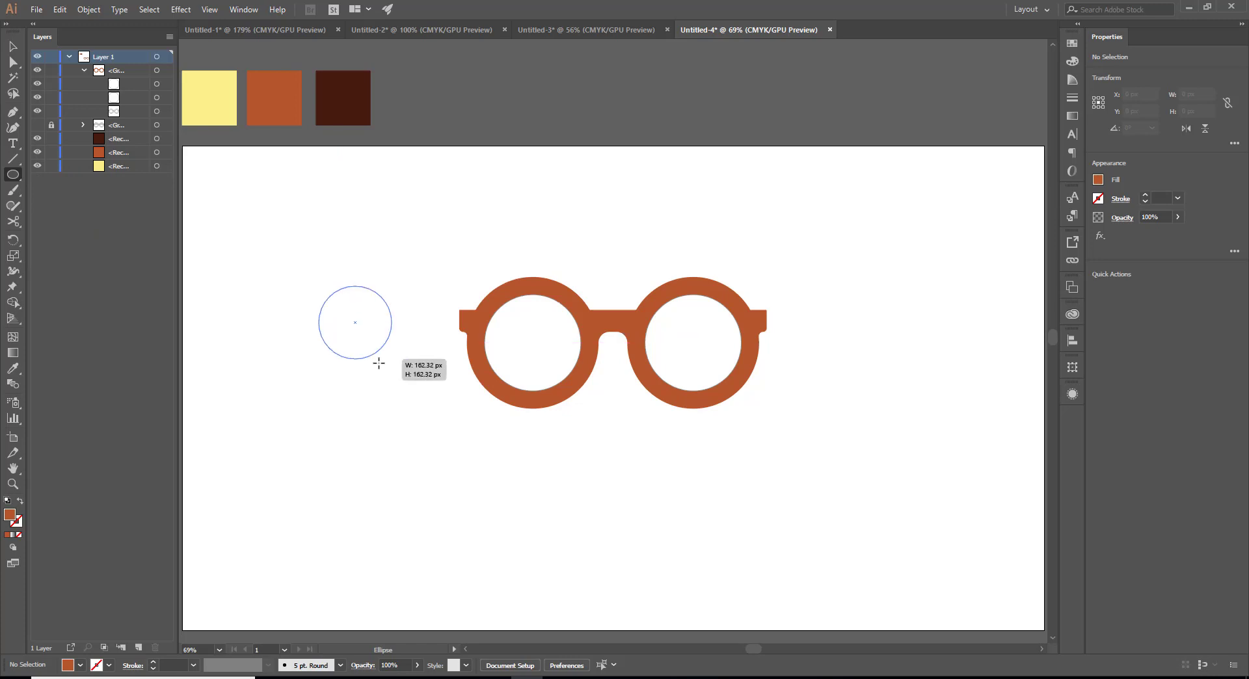
{"action": "left_click", "coordinate": [11, 114]}
{"action": "left_click", "coordinate": [262, 231]}
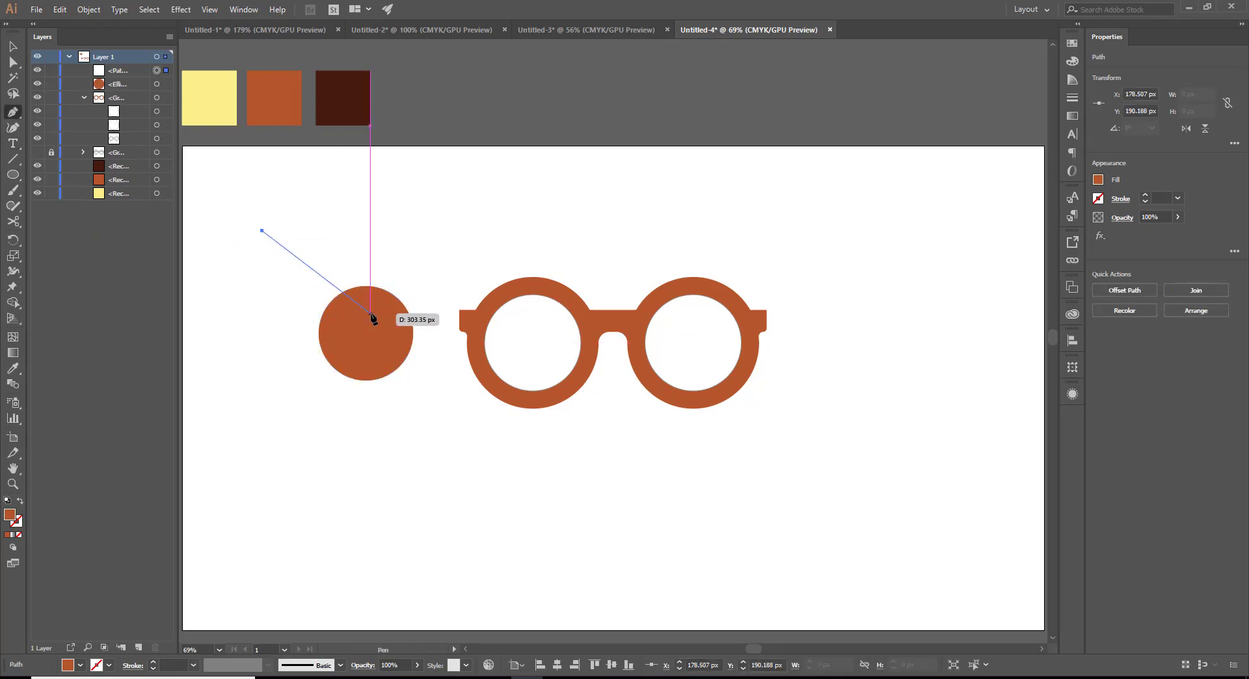
{"action": "left_click_drag", "start_coordinate": [371, 314], "coordinate": [308, 376]}
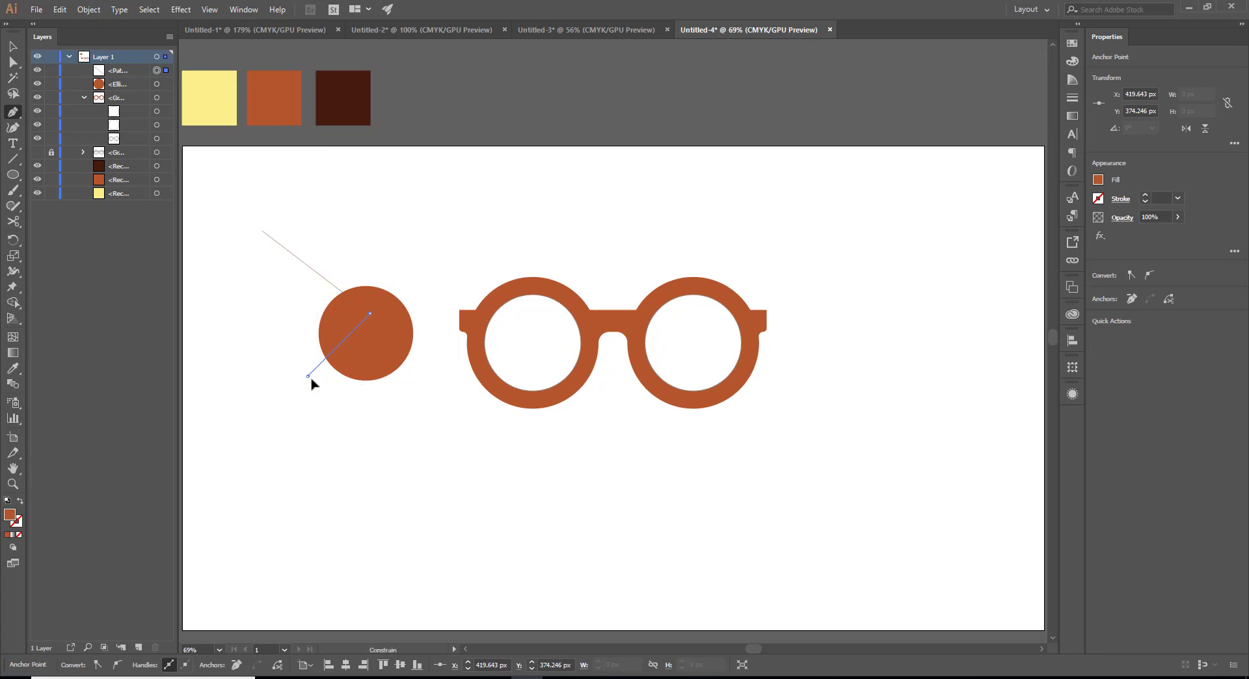
{"action": "left_click", "coordinate": [261, 230]}
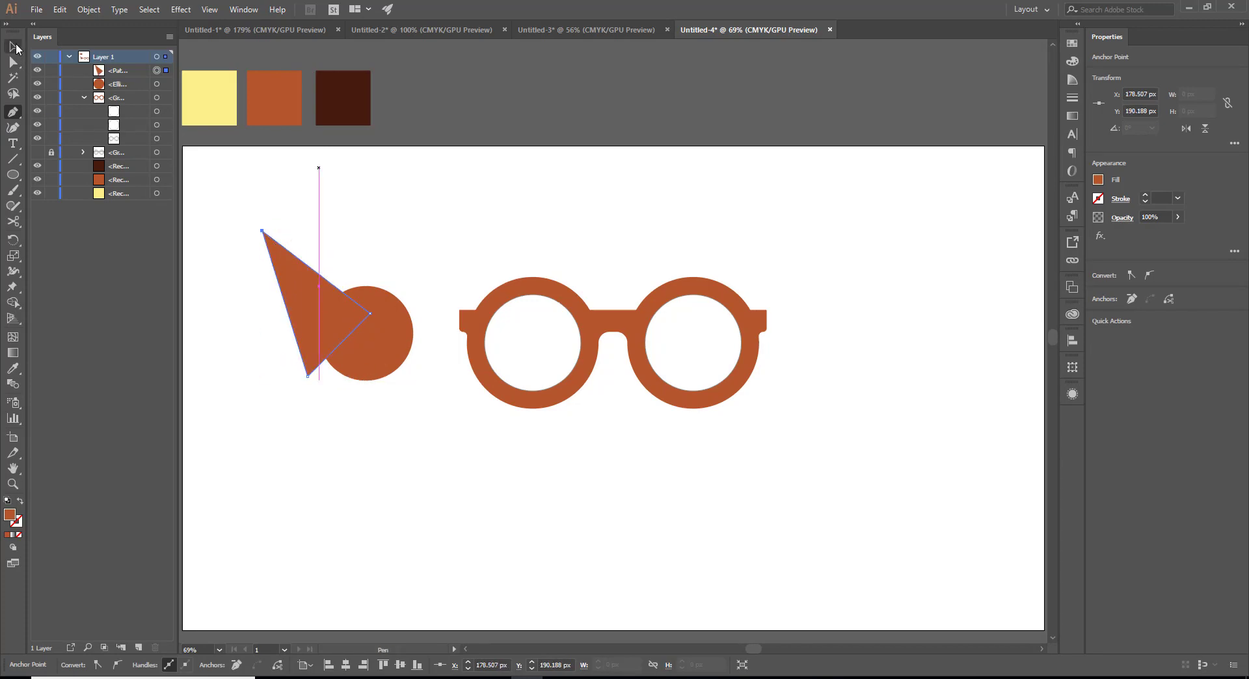
{"action": "left_click", "coordinate": [13, 46]}
{"action": "left_click", "coordinate": [287, 282]}
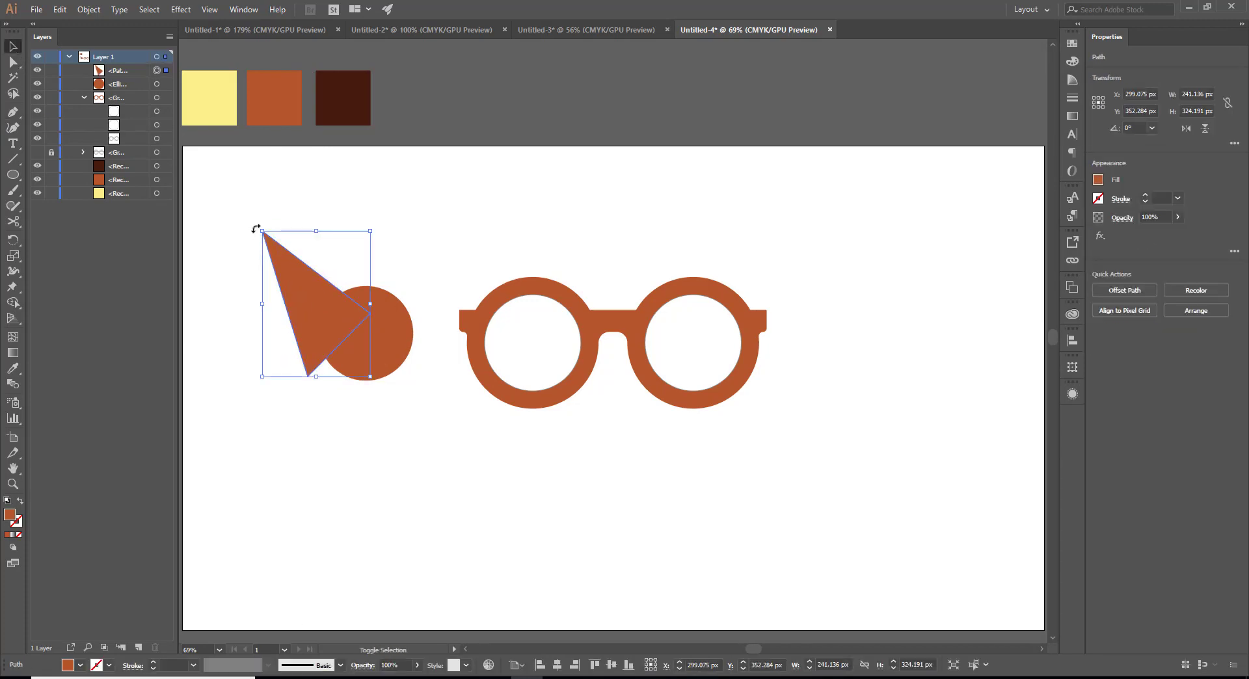
{"action": "mouse_move", "coordinate": [256, 229]}
{"action": "left_mouse_down"}
{"action": "mouse_move", "coordinate": [228, 326]}
{"action": "mouse_move", "coordinate": [298, 337]}
{"action": "mouse_move", "coordinate": [547, 516]}
{"action": "left_mouse_up"}
Step: Move the circle and triangle below the glasses and select just the triangle
{"action": "left_click", "coordinate": [282, 410]}
{"action": "left_click", "coordinate": [295, 327]}
{"action": "left_click", "coordinate": [361, 358], "text": "shift"}
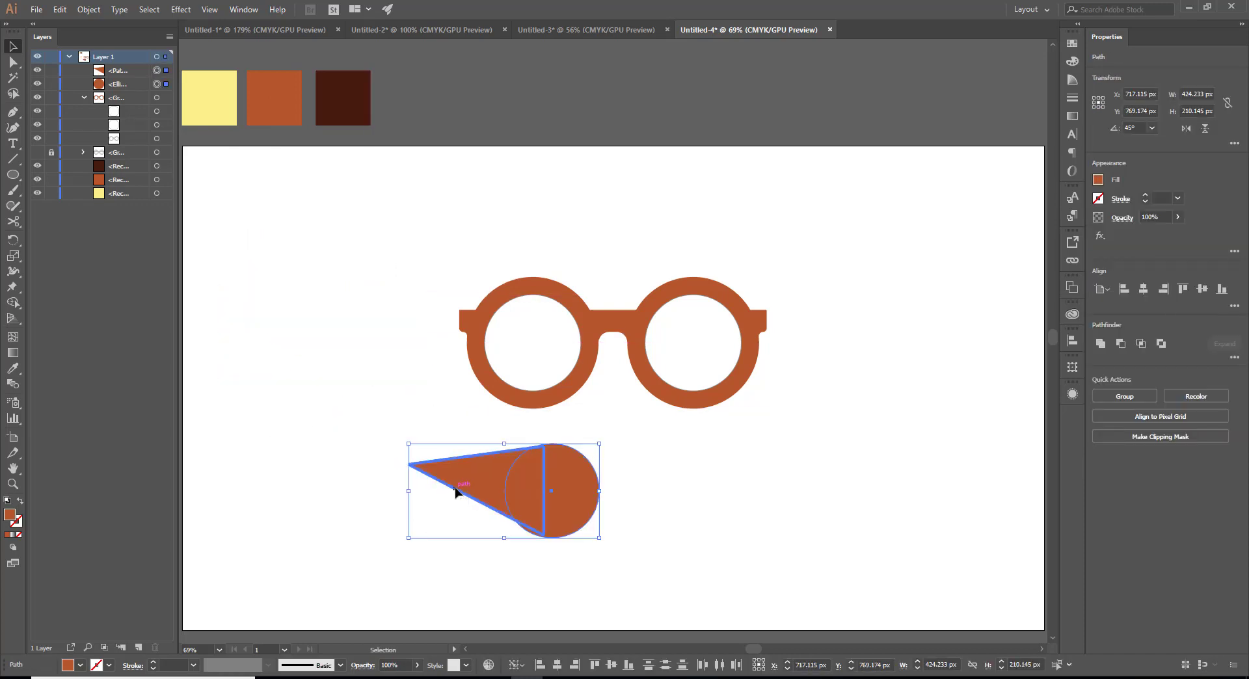
{"action": "left_click", "coordinate": [429, 514]}
{"action": "left_click", "coordinate": [488, 496]}
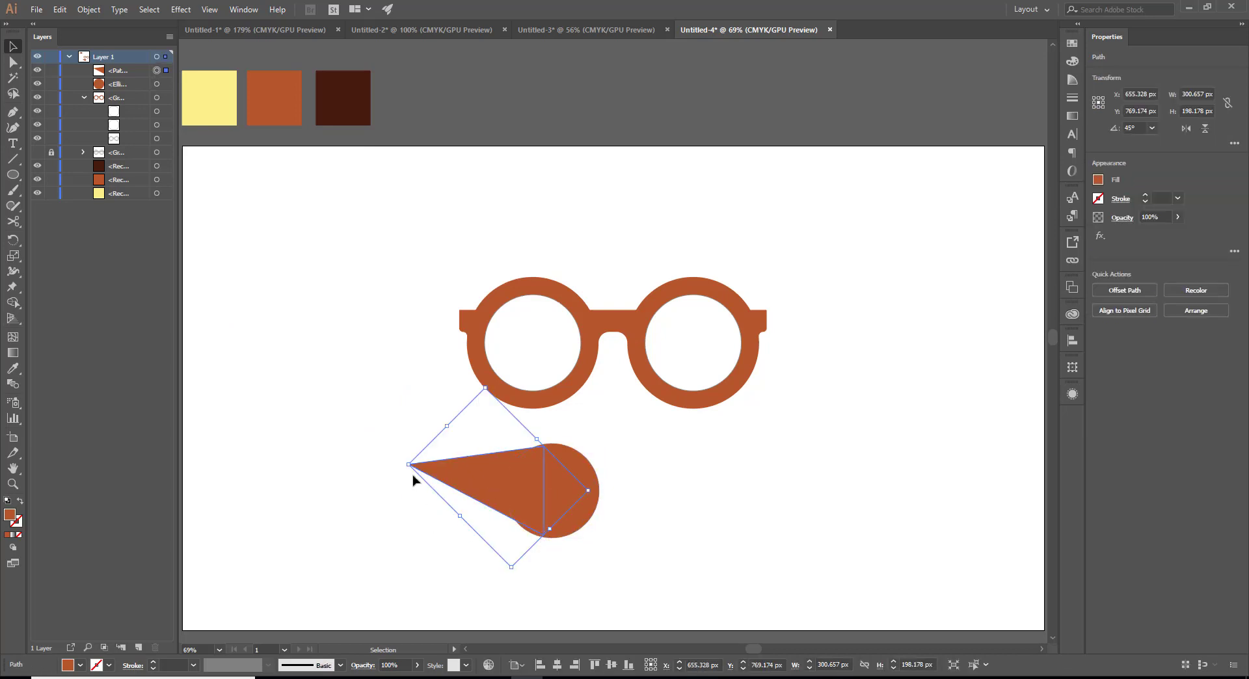
{"action": "left_click", "coordinate": [13, 62]}
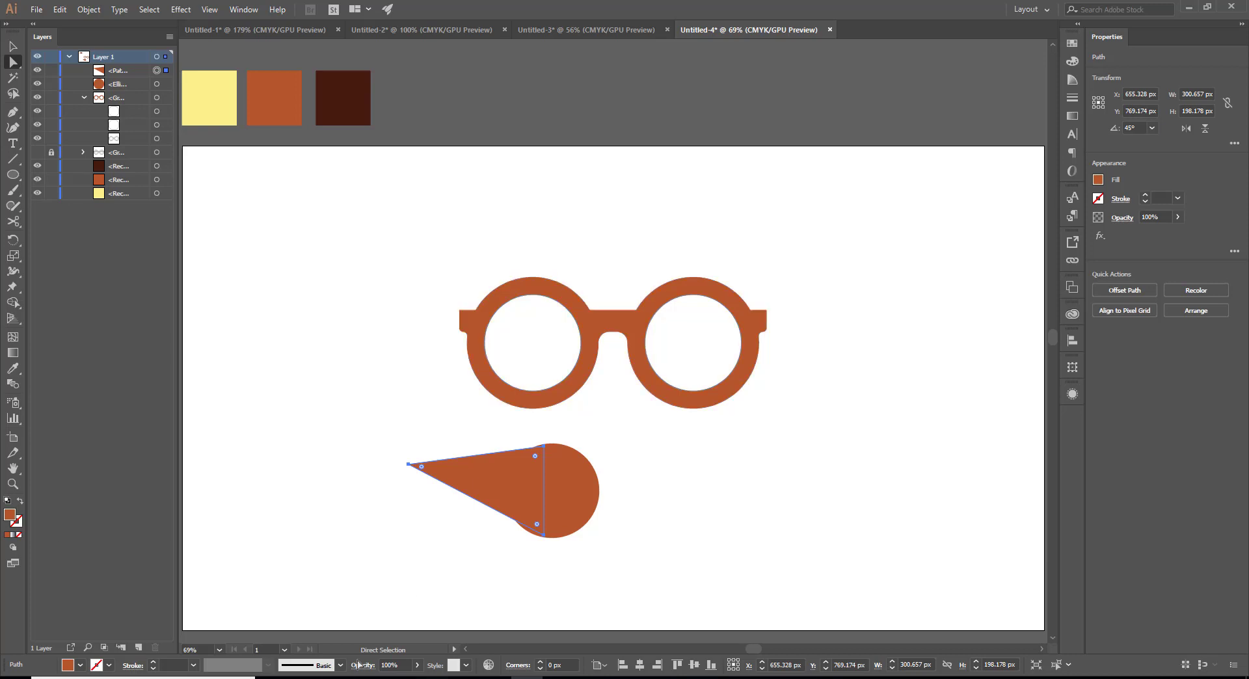
Step: Pull the triangle's left tip up-left and try rounding its corners
{"action": "left_click_drag", "start_coordinate": [408, 465], "coordinate": [399, 449]}
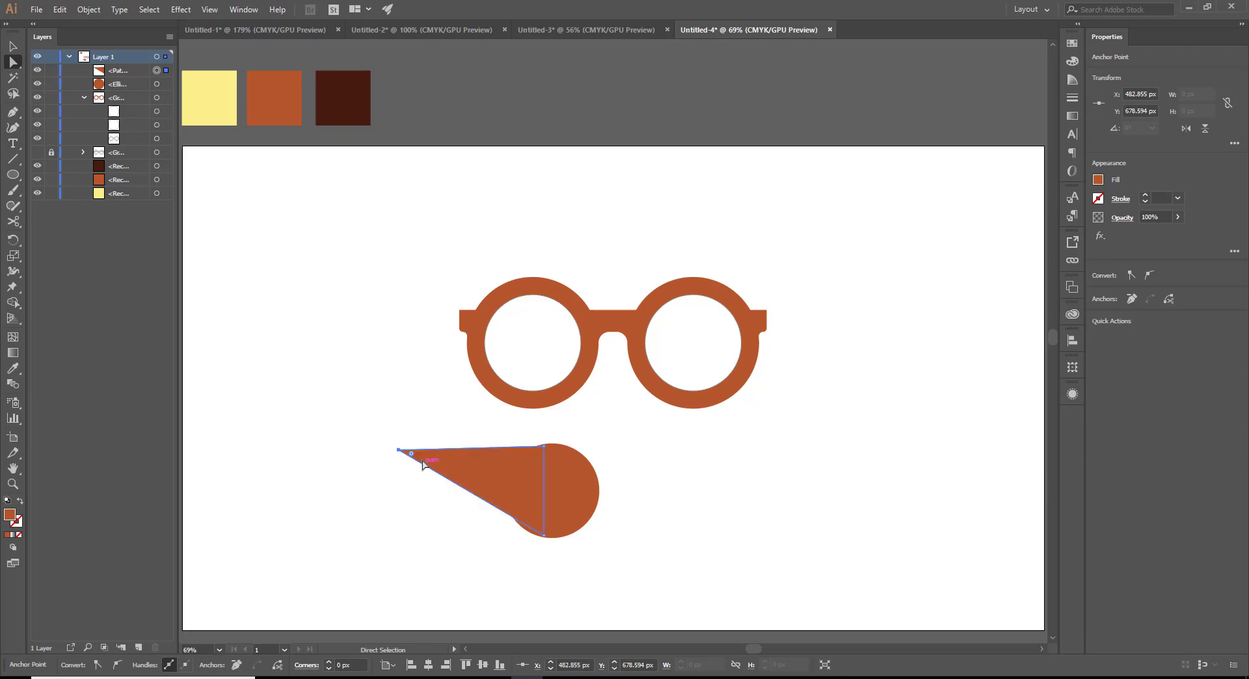
{"action": "double_click", "coordinate": [412, 454]}
{"action": "left_click", "coordinate": [594, 377]}
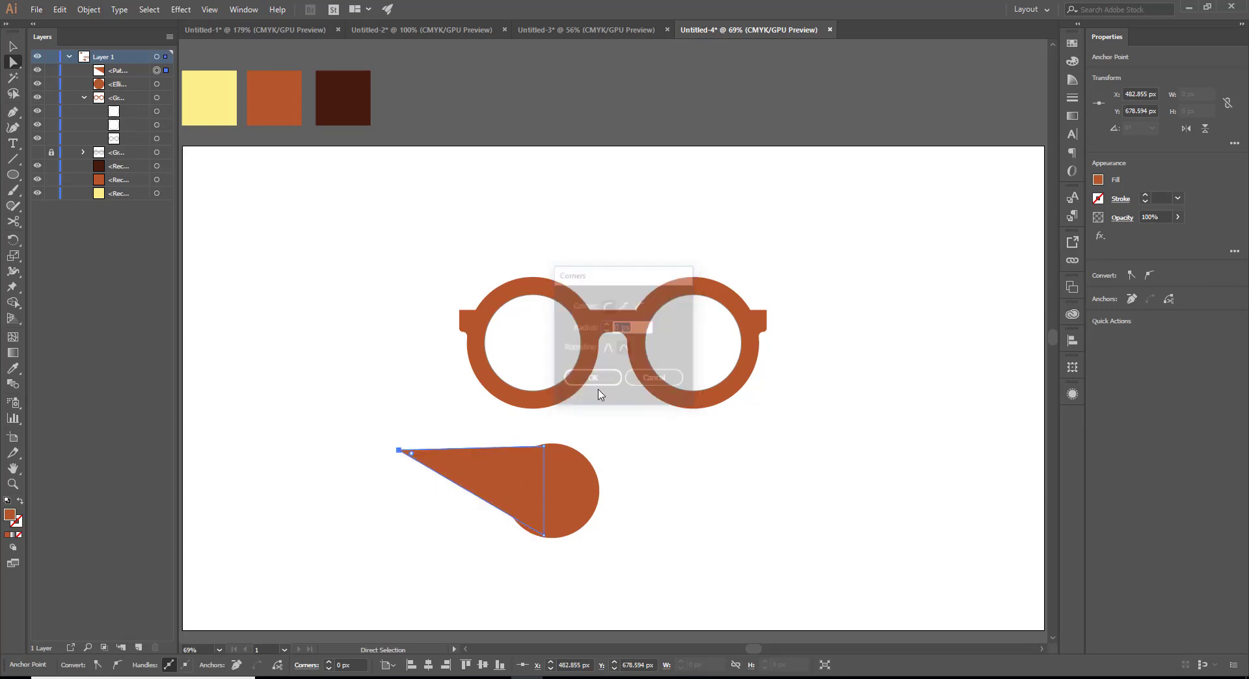
{"action": "left_click", "coordinate": [544, 535]}
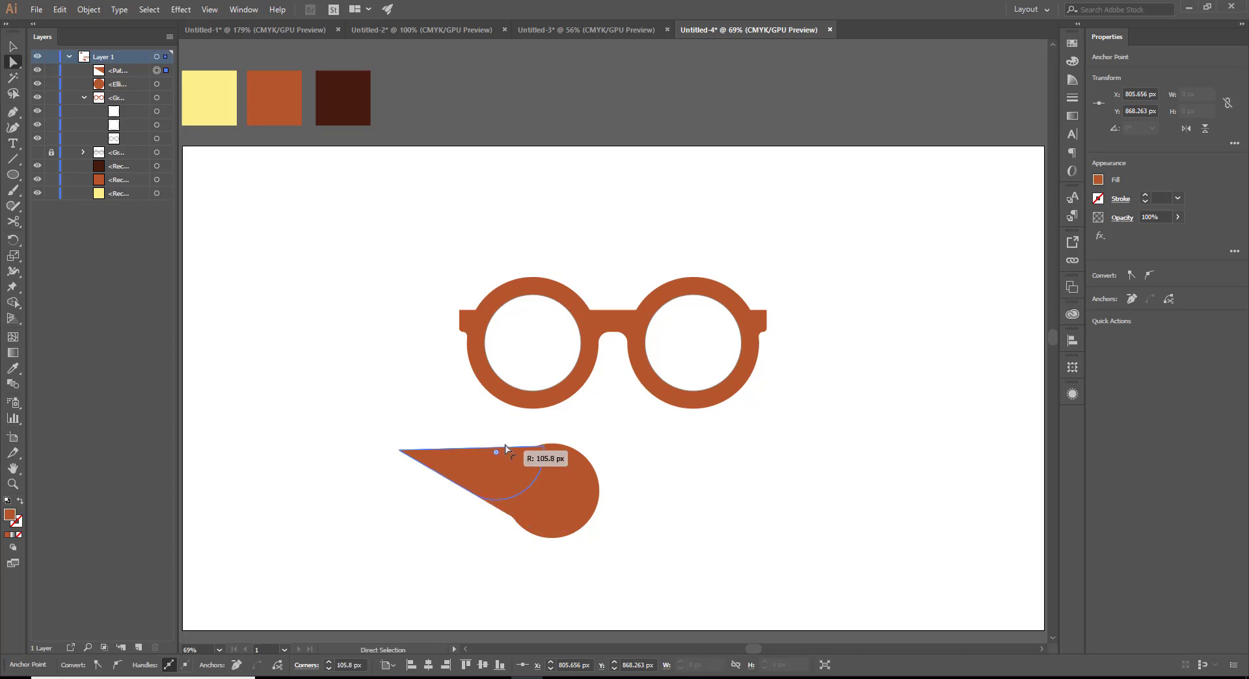
{"action": "left_click_drag", "start_coordinate": [506, 449], "coordinate": [515, 502]}
{"action": "key", "text": "ctrl+shift+a"}
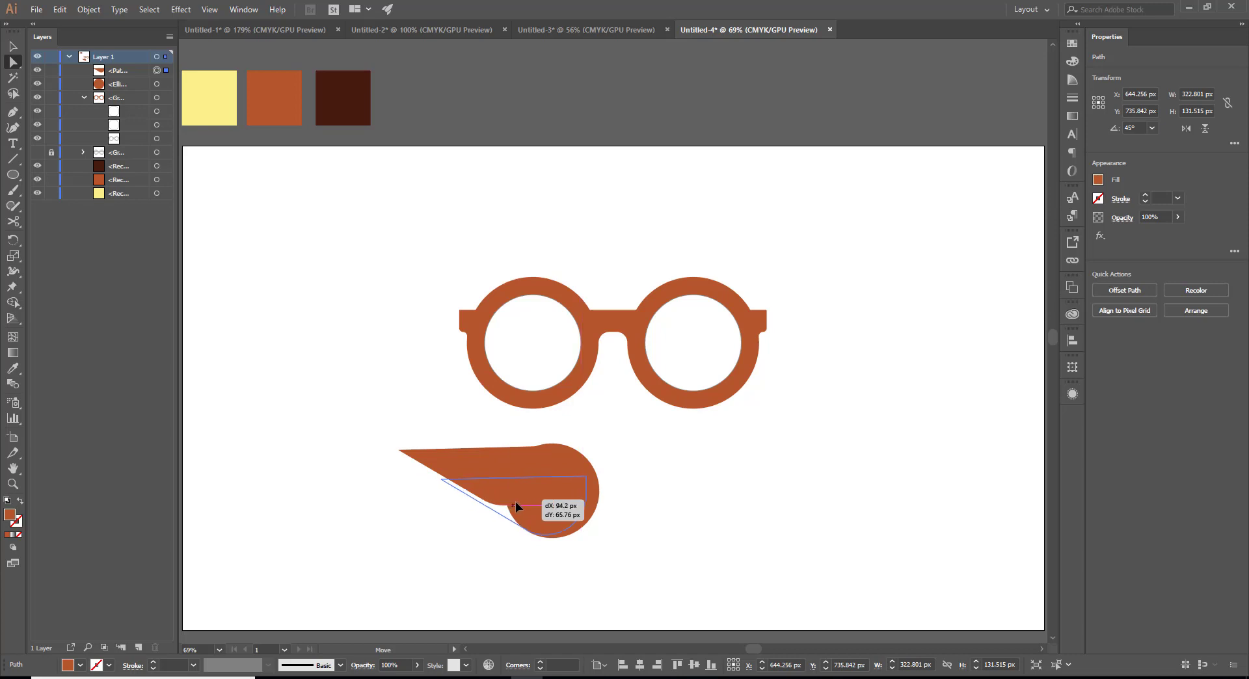
Step: Move the triangle's top point onto the circle, then delete the teardrop shape
{"action": "left_click_drag", "start_coordinate": [515, 502], "coordinate": [518, 505]}
{"action": "left_click", "coordinate": [509, 529]}
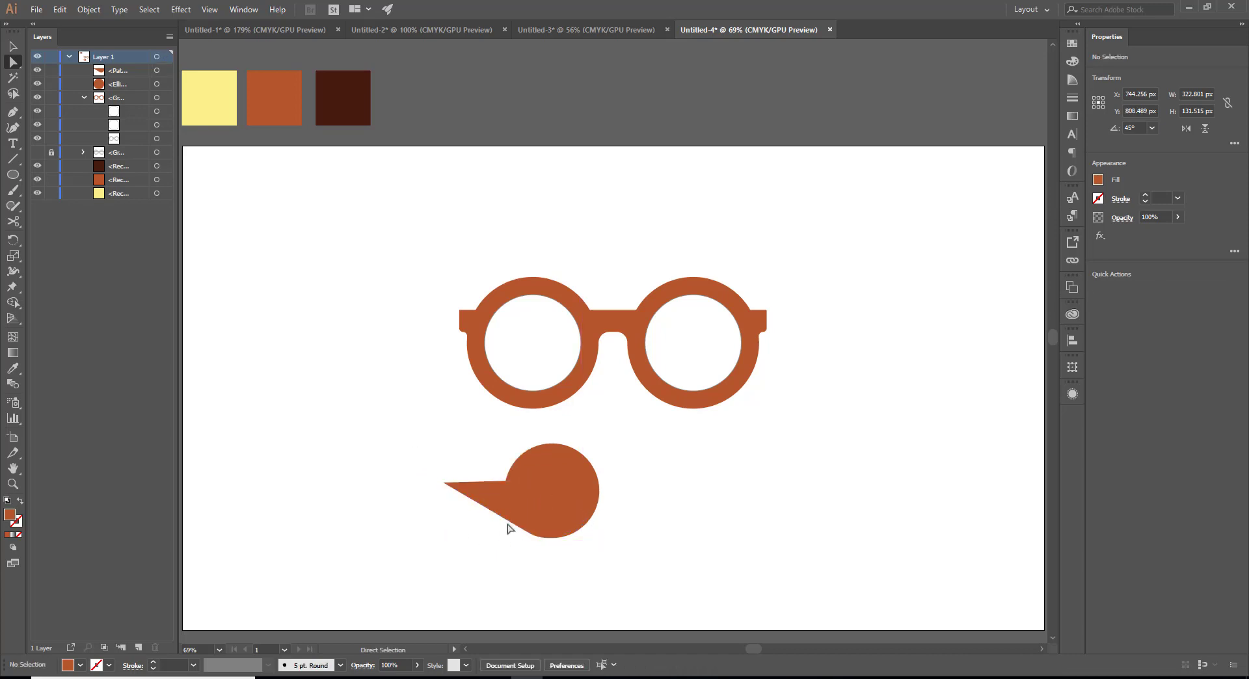
{"action": "left_click", "coordinate": [546, 498]}
{"action": "left_click", "coordinate": [589, 482]}
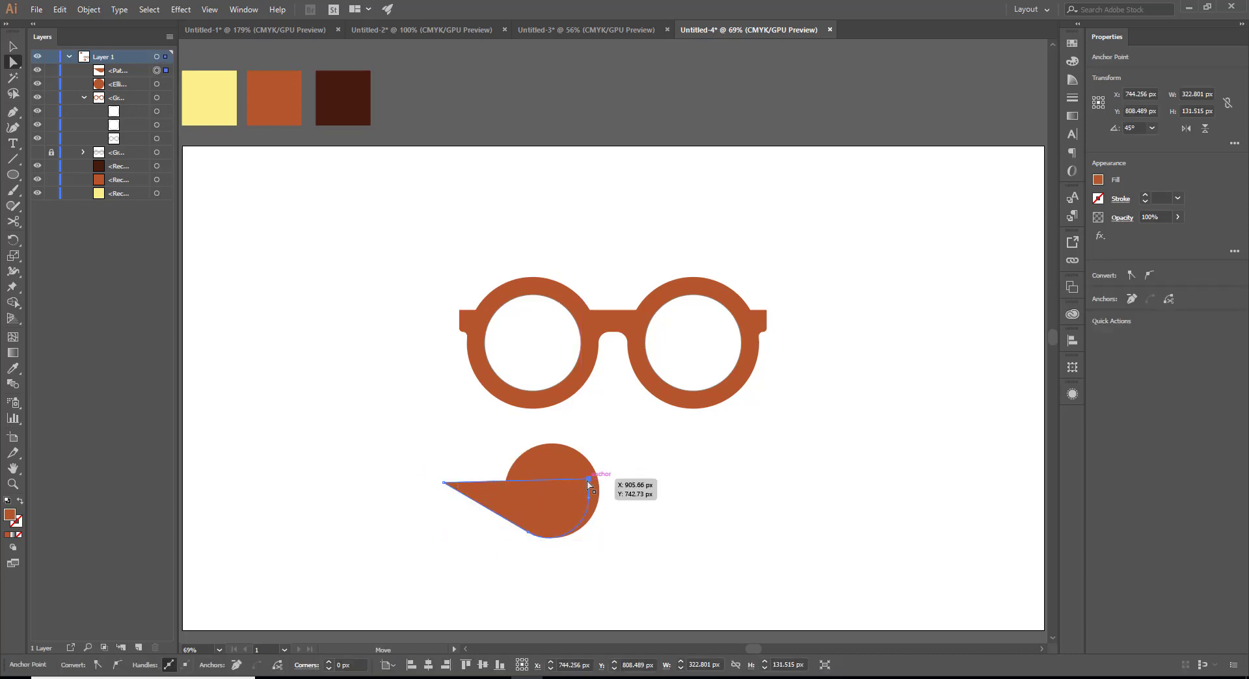
{"action": "left_click_drag", "start_coordinate": [589, 482], "coordinate": [536, 447]}
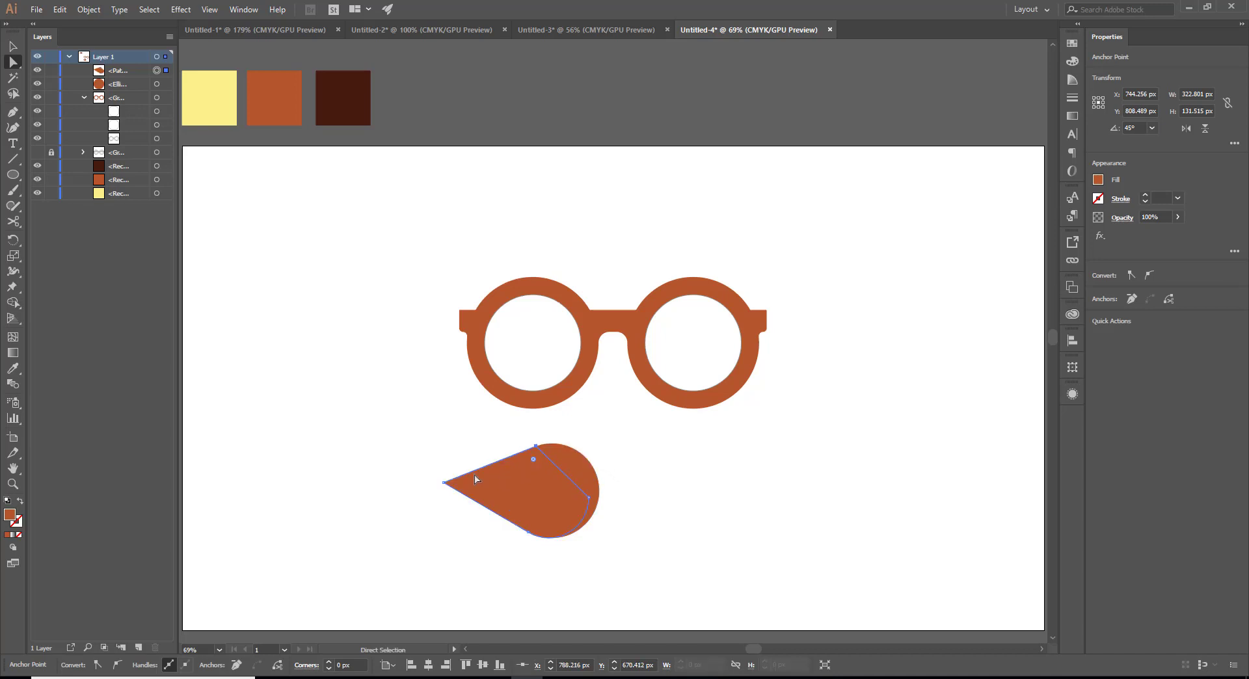
{"action": "left_click", "coordinate": [444, 483]}
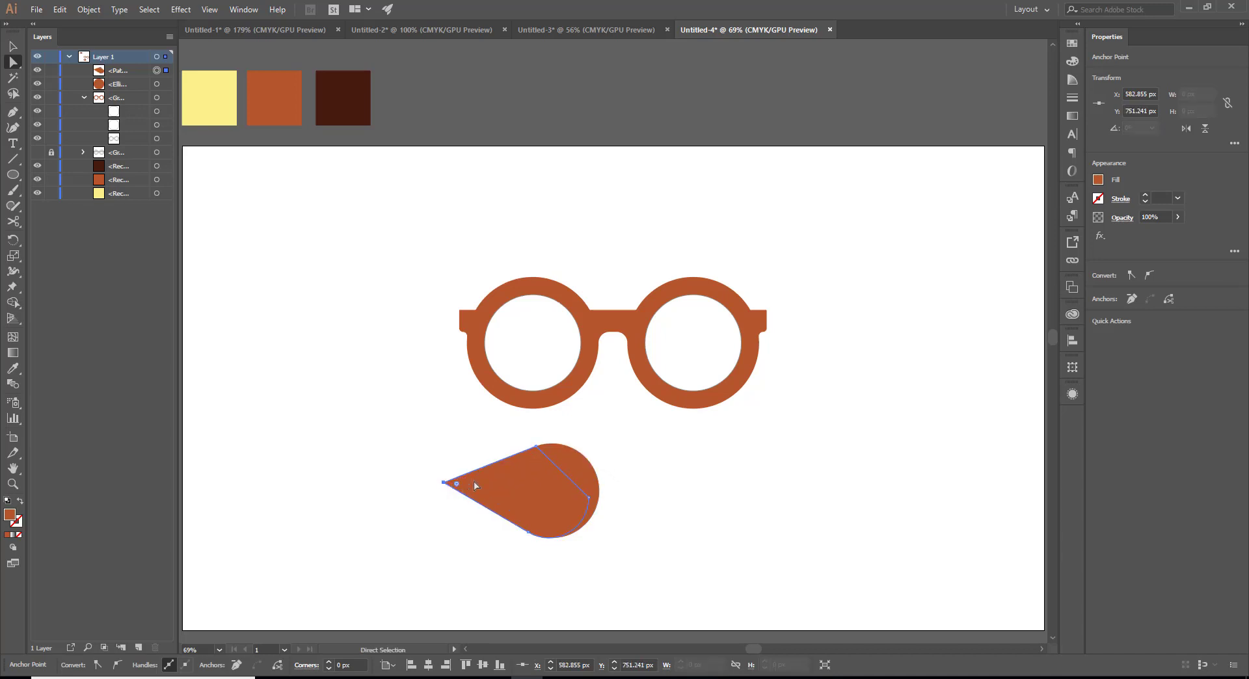
{"action": "left_click", "coordinate": [532, 455]}
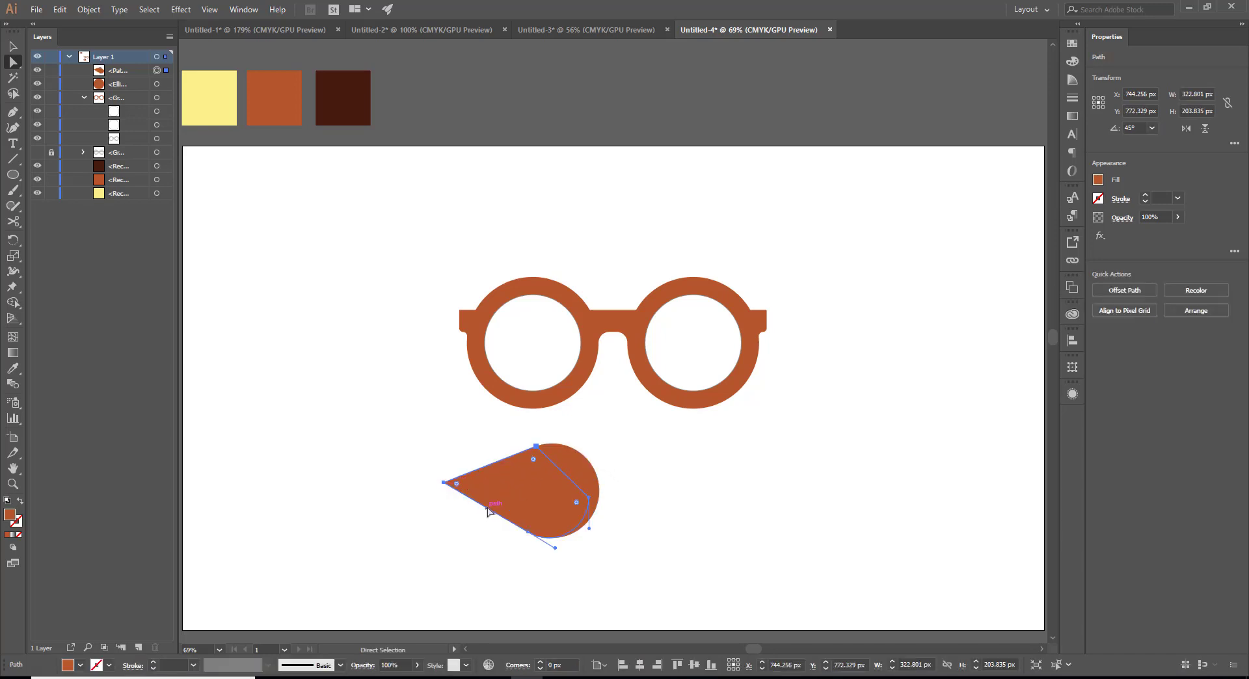
{"action": "key", "text": "Delete"}
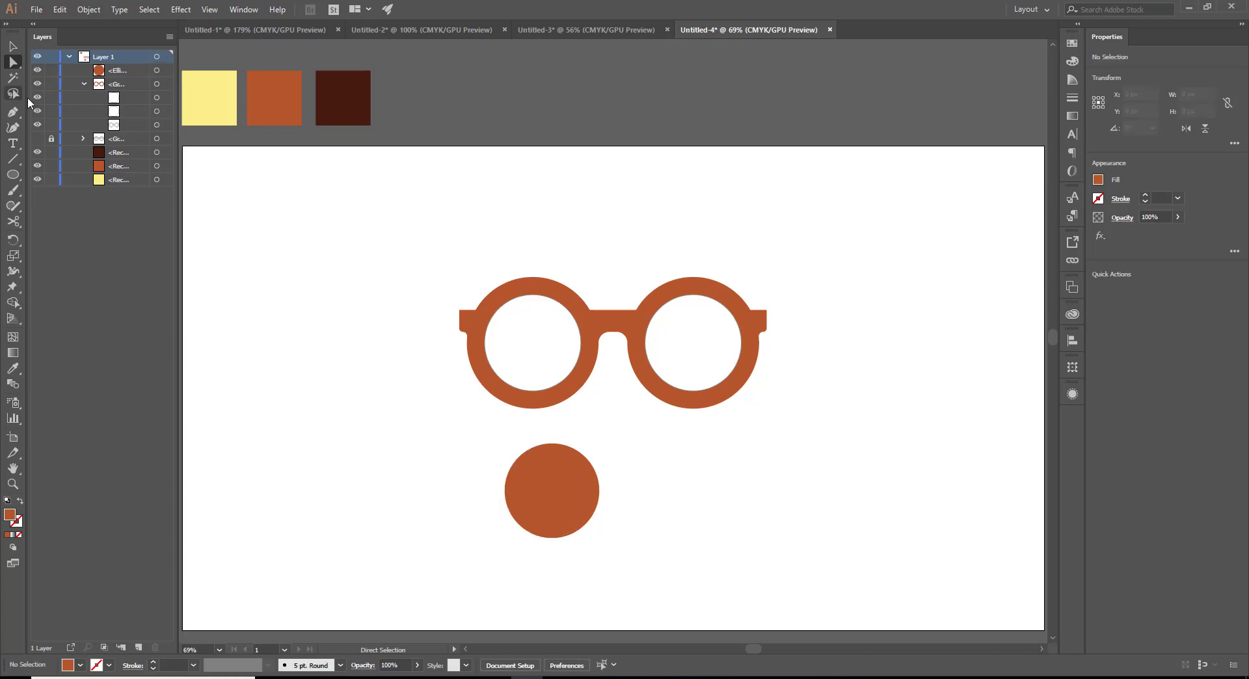
Step: Draw a curved pointed tail path from left of the orange circle to its top and bottom
{"action": "key", "text": "p"}
{"action": "left_click", "coordinate": [404, 491]}
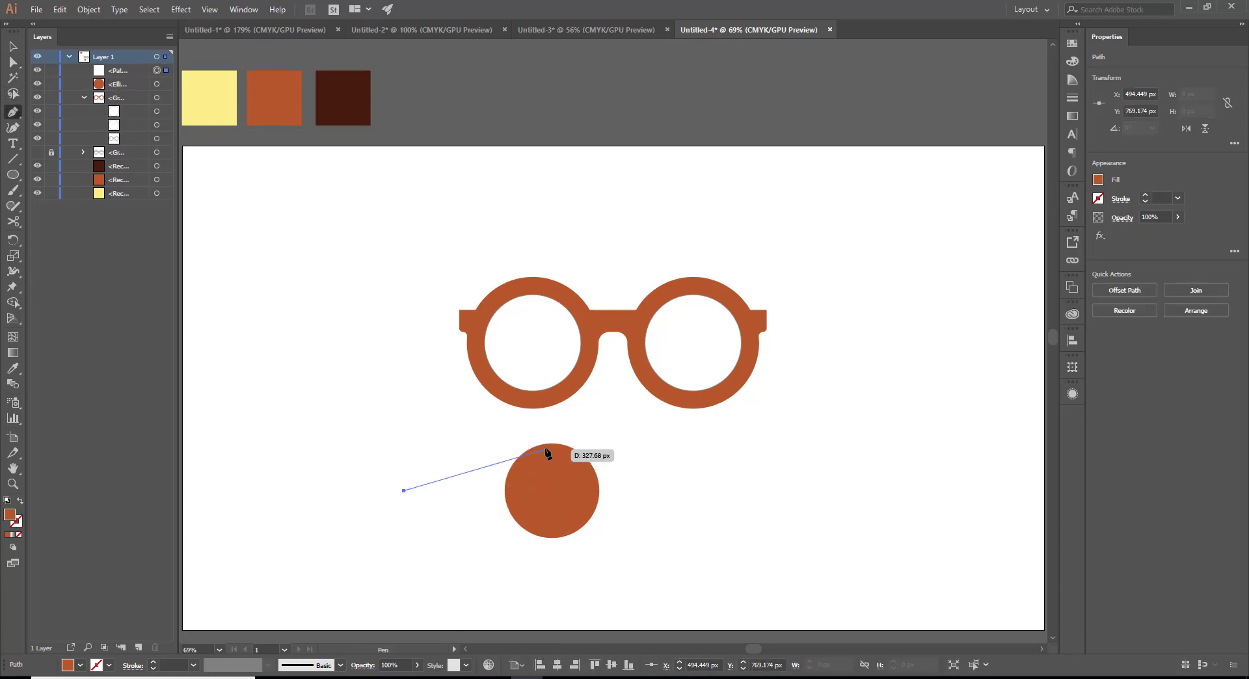
{"action": "left_click_drag", "start_coordinate": [544, 443], "coordinate": [600, 395]}
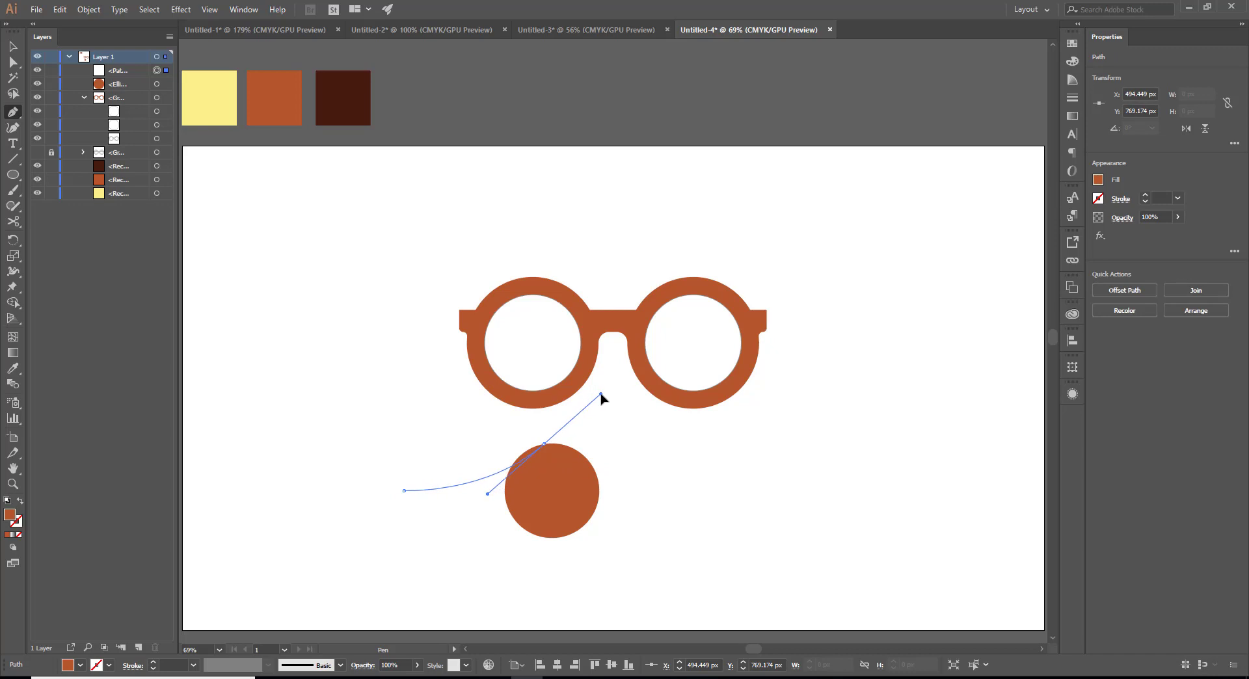
{"action": "left_click", "coordinate": [545, 444]}
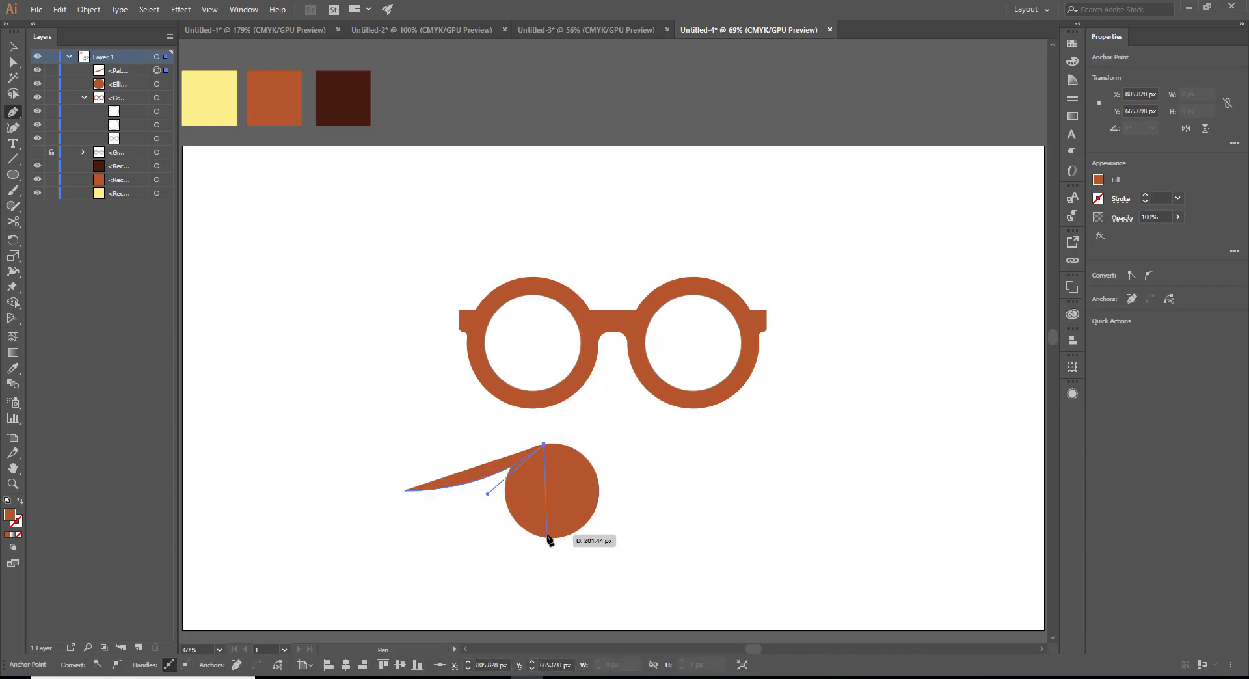
{"action": "left_click", "coordinate": [549, 537]}
{"action": "left_click_drag", "start_coordinate": [404, 490], "coordinate": [319, 443]}
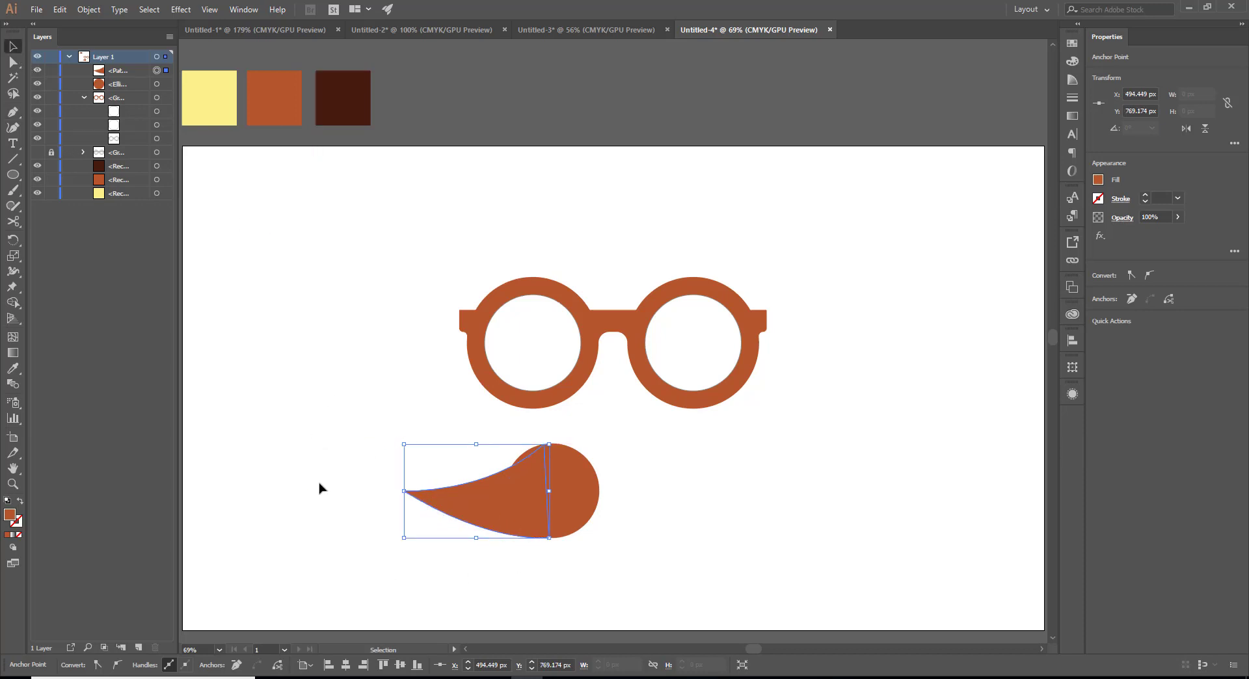
{"action": "left_click", "coordinate": [306, 488]}
Step: Nudge the tail's top anchor slightly left and down
{"action": "left_click", "coordinate": [504, 487]}
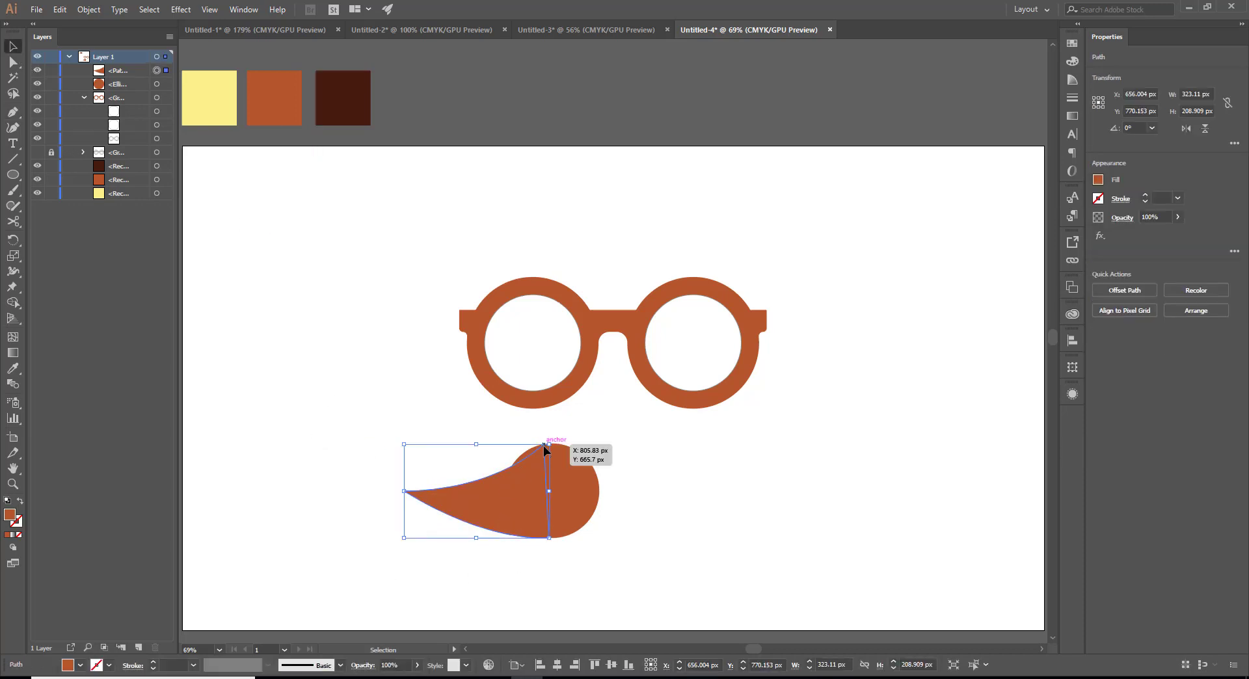
{"action": "key", "text": "a"}
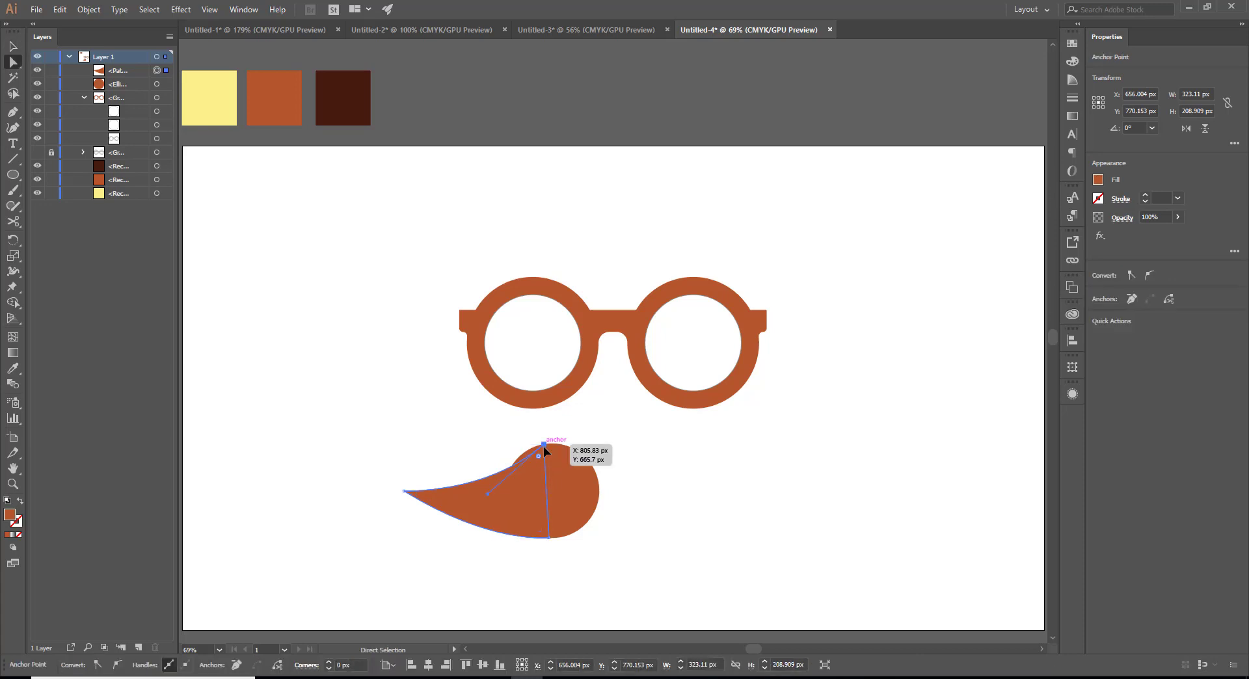
{"action": "left_click_drag", "start_coordinate": [545, 448], "coordinate": [525, 450]}
{"action": "left_click", "coordinate": [242, 498]}
Step: Unite the tail and circle into one teardrop shape with Pathfinder
{"action": "left_click_drag", "start_coordinate": [414, 460], "coordinate": [711, 574]}
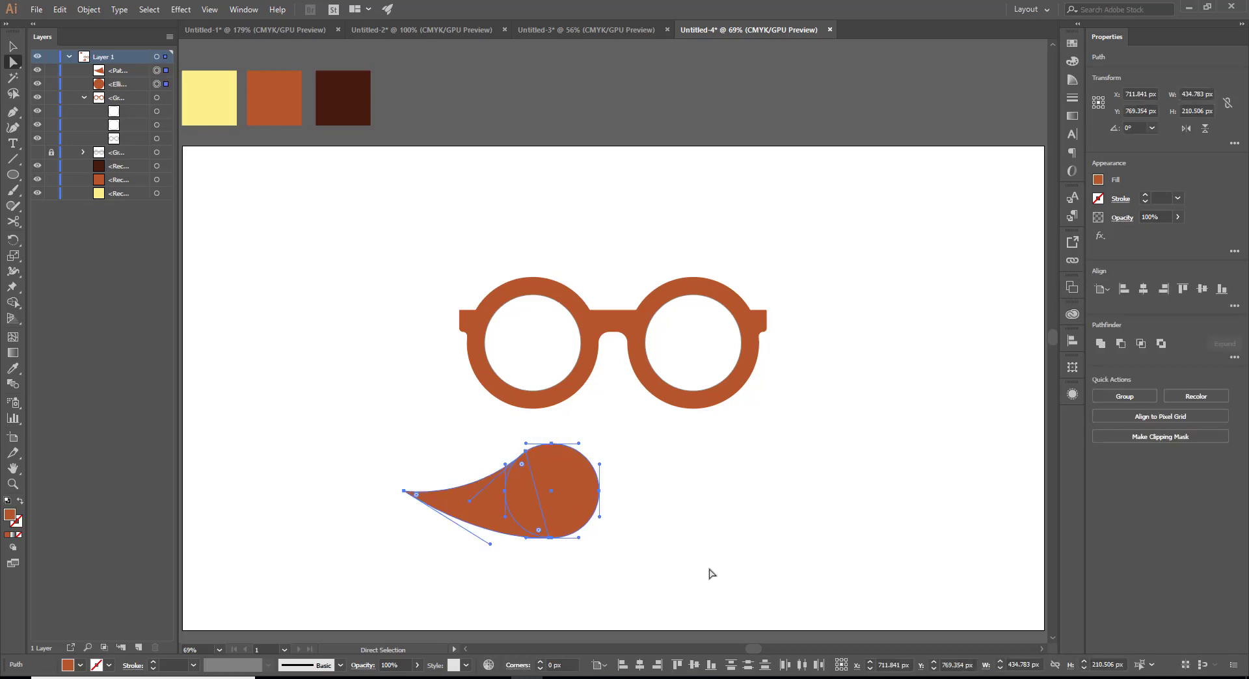
{"action": "left_click", "coordinate": [1101, 344]}
{"action": "left_click", "coordinate": [833, 558]}
{"action": "left_click", "coordinate": [505, 511]}
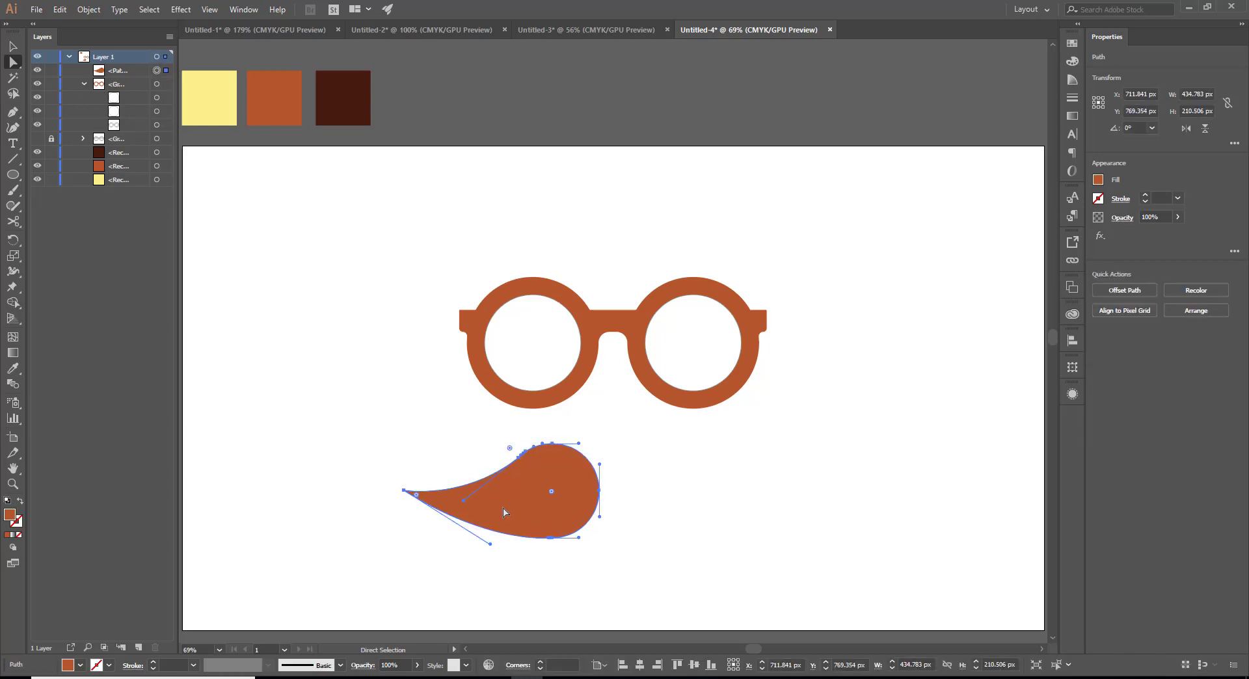
{"action": "right_click", "coordinate": [502, 507]}
{"action": "left_click", "coordinate": [334, 315]}
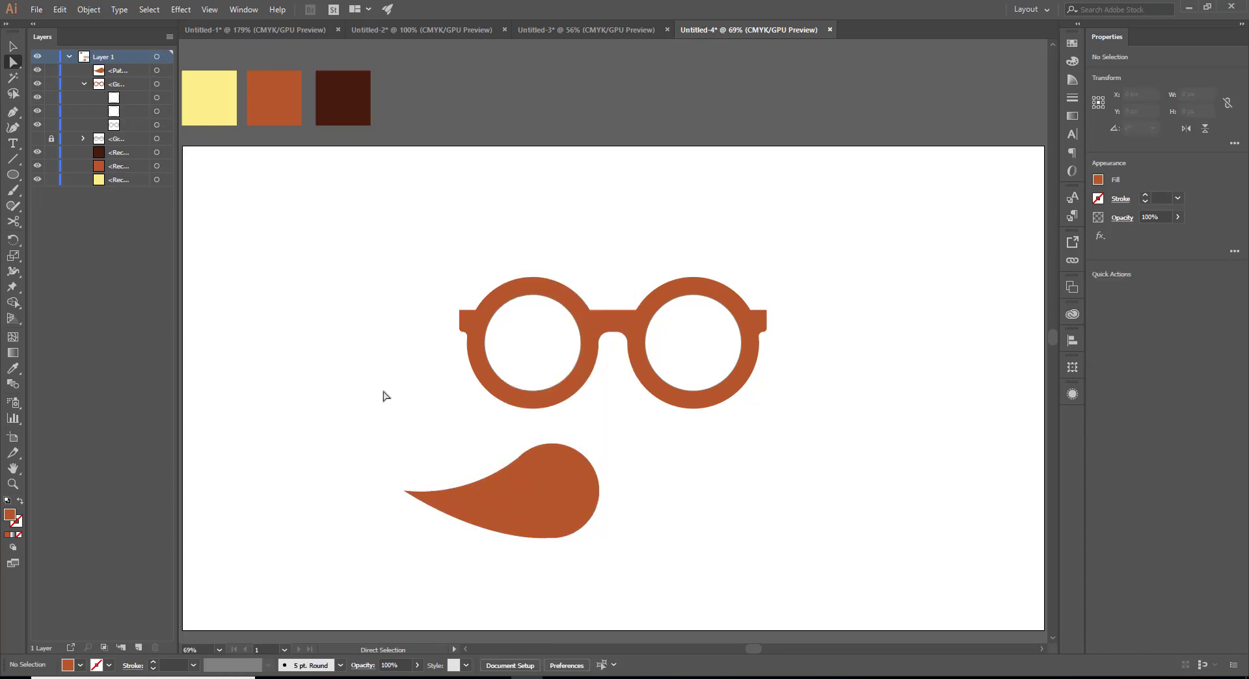
Step: Open the Move and Rotate dialogs for the teardrop, cancelling both without changes
{"action": "left_click", "coordinate": [496, 507]}
{"action": "key", "text": "v"}
{"action": "key", "text": "Return"}
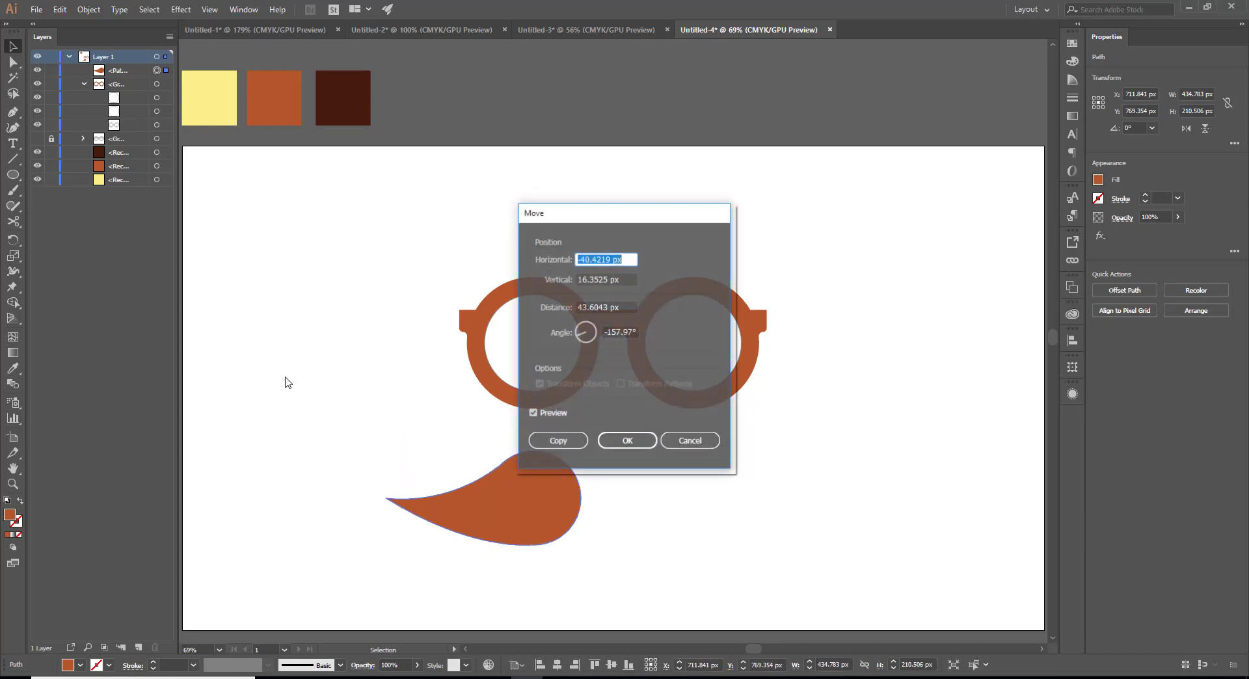
{"action": "left_click", "coordinate": [710, 447]}
{"action": "right_click", "coordinate": [538, 496]}
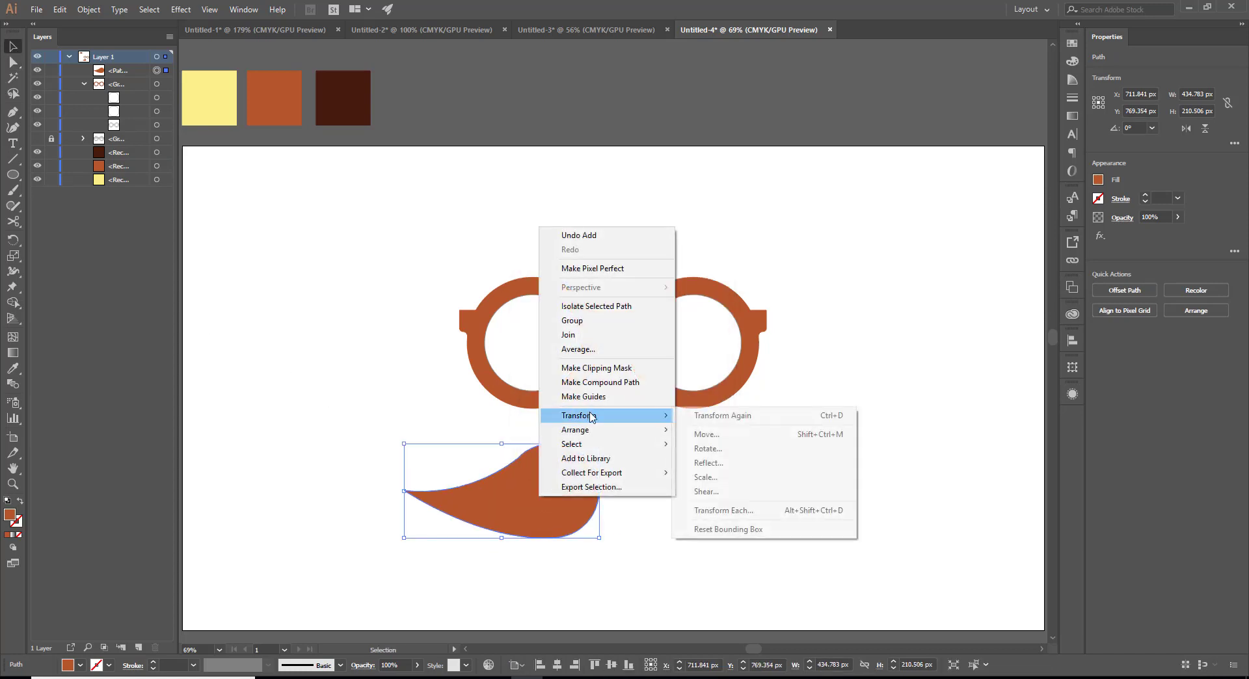
{"action": "left_click", "coordinate": [695, 449]}
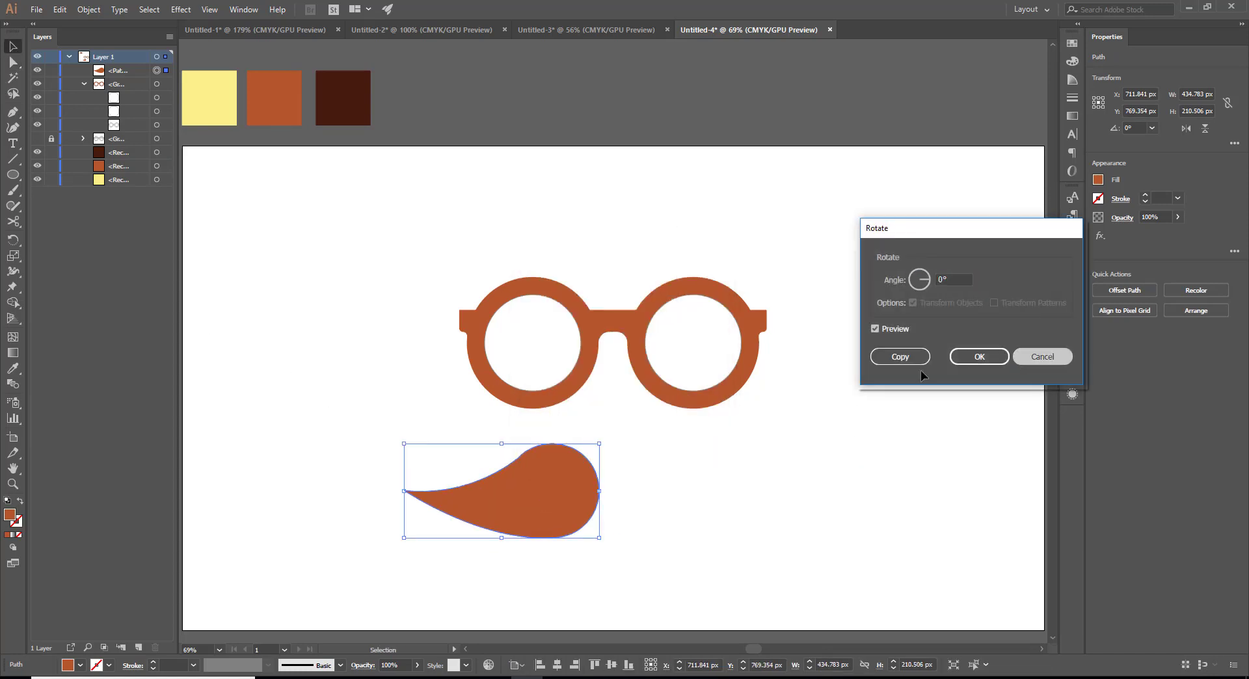
{"action": "key", "text": "Escape"}
Step: Reflect a vertical copy of the teardrop and drag it to the right side
{"action": "right_click", "coordinate": [581, 462]}
{"action": "mouse_move", "coordinate": [644, 376]}
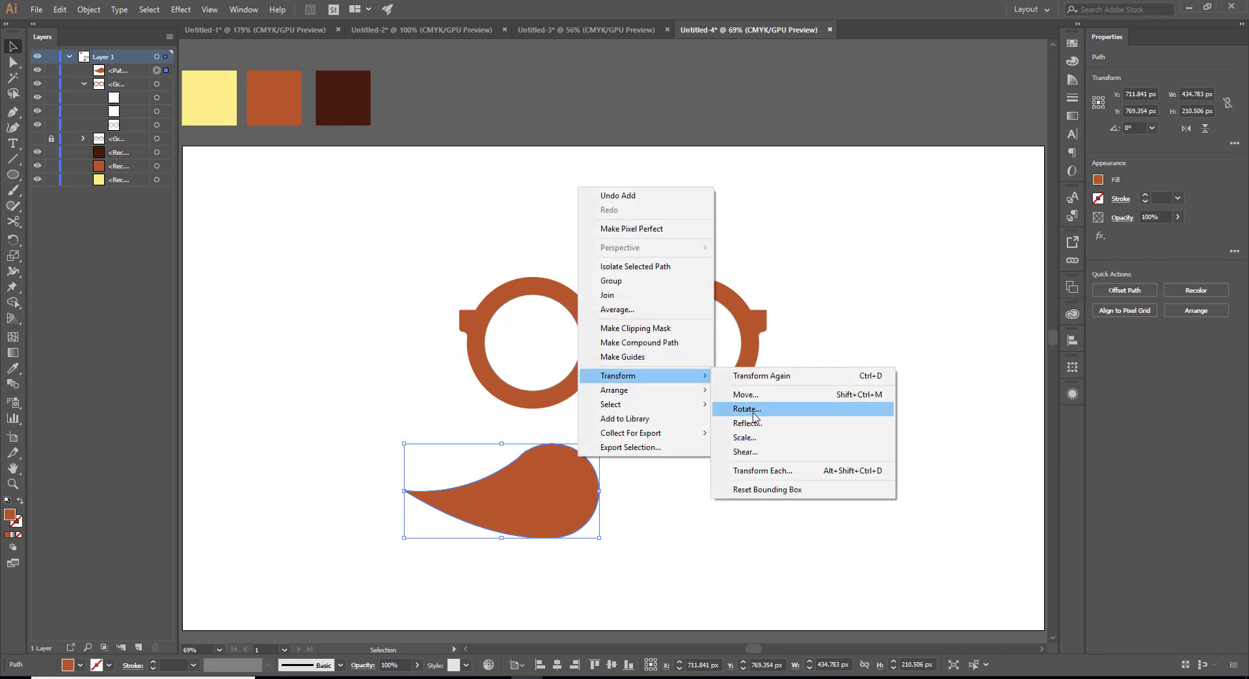
{"action": "left_click", "coordinate": [751, 424]}
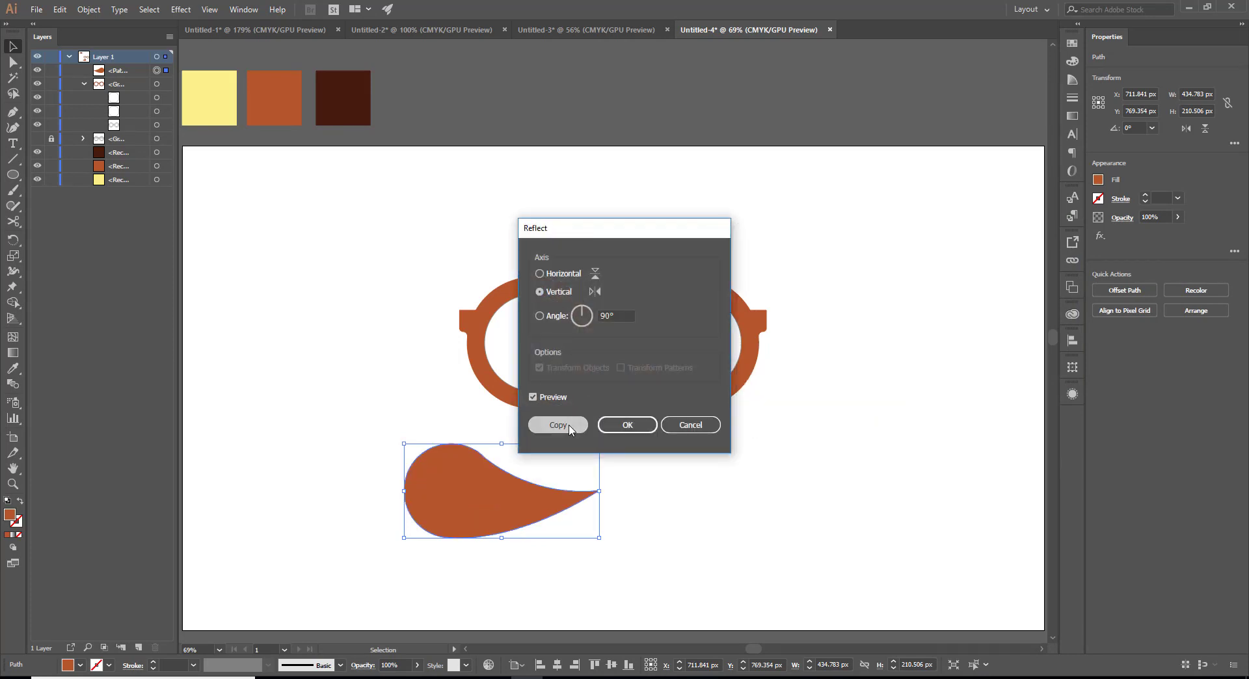
{"action": "left_click", "coordinate": [559, 425]}
{"action": "left_click", "coordinate": [630, 518]}
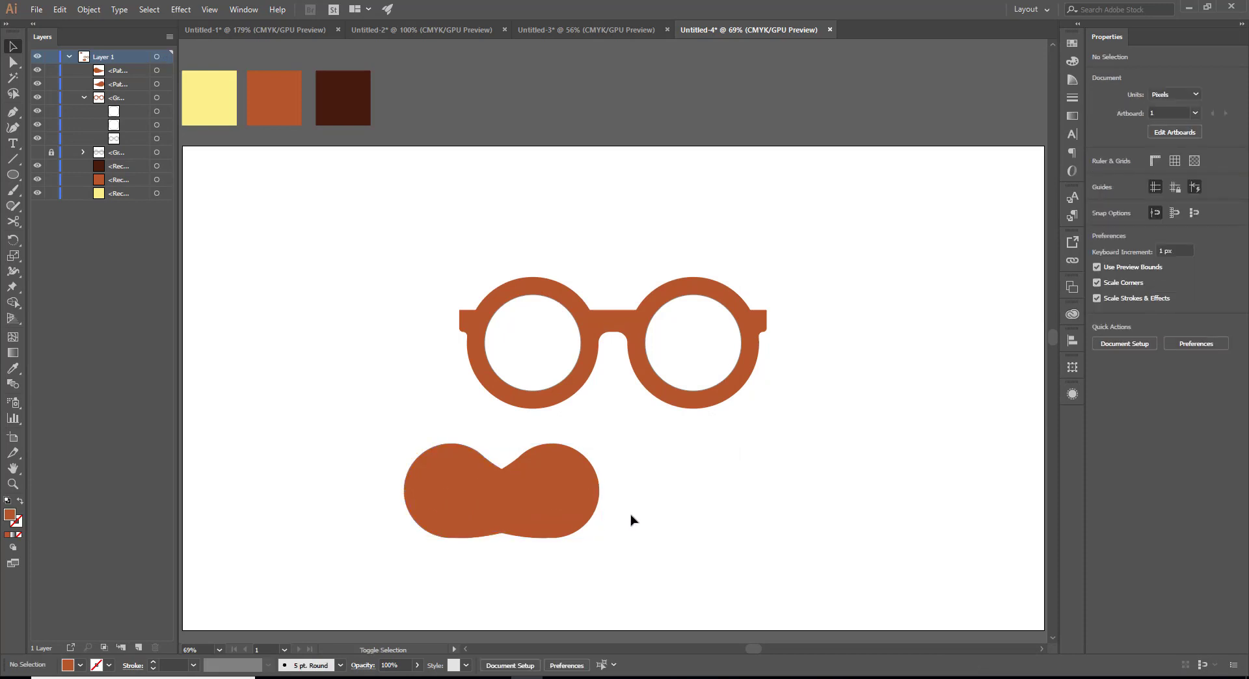
{"action": "left_click_drag", "start_coordinate": [498, 521], "coordinate": [665, 521]}
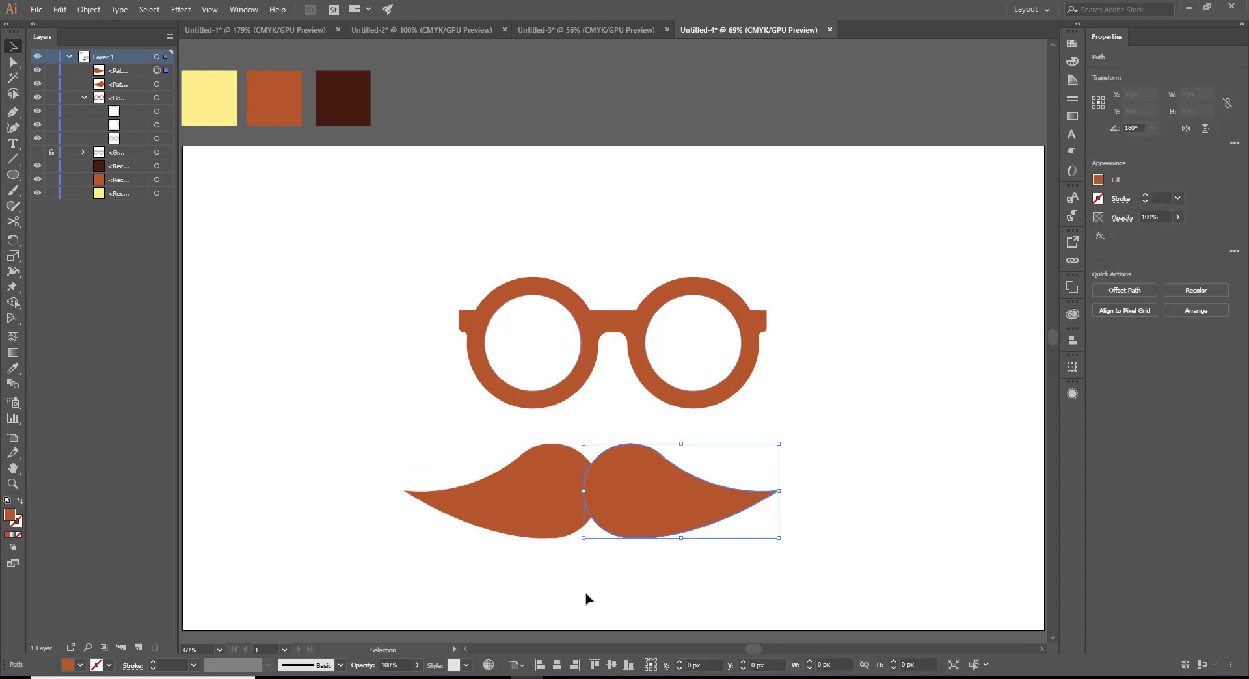
Step: Group the two mustache halves together
{"action": "left_click", "coordinate": [585, 597]}
{"action": "left_click_drag", "start_coordinate": [494, 473], "coordinate": [744, 567]}
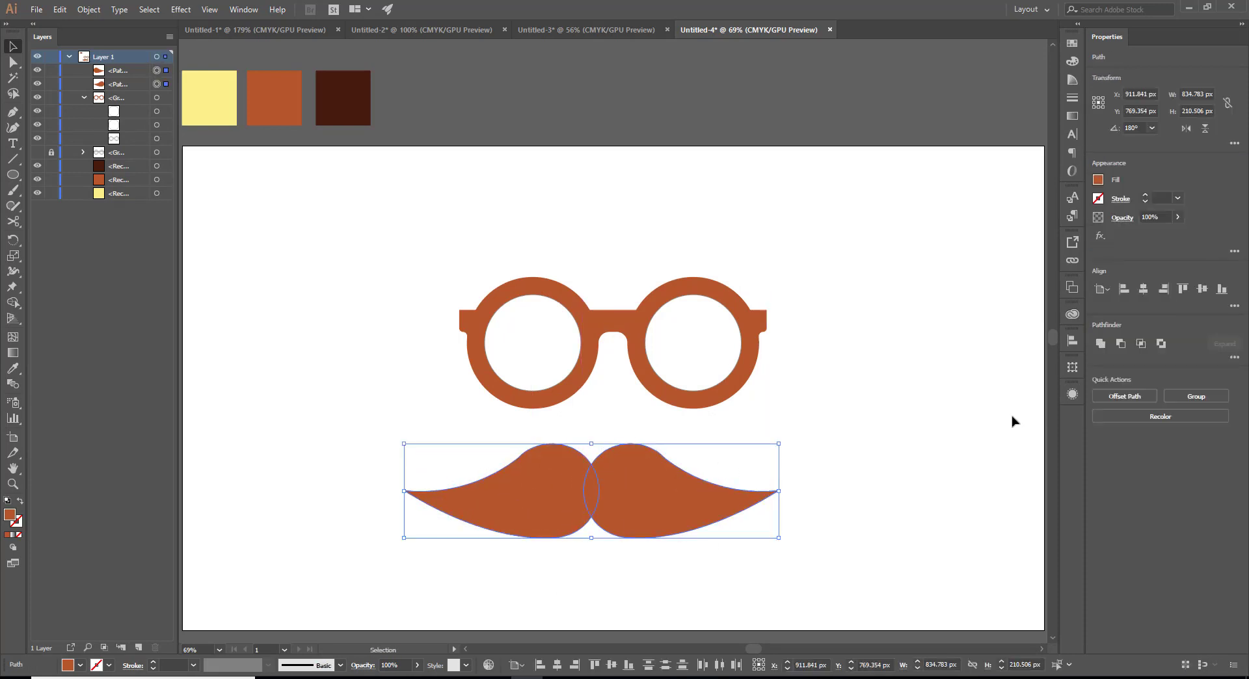
{"action": "left_click", "coordinate": [1196, 396]}
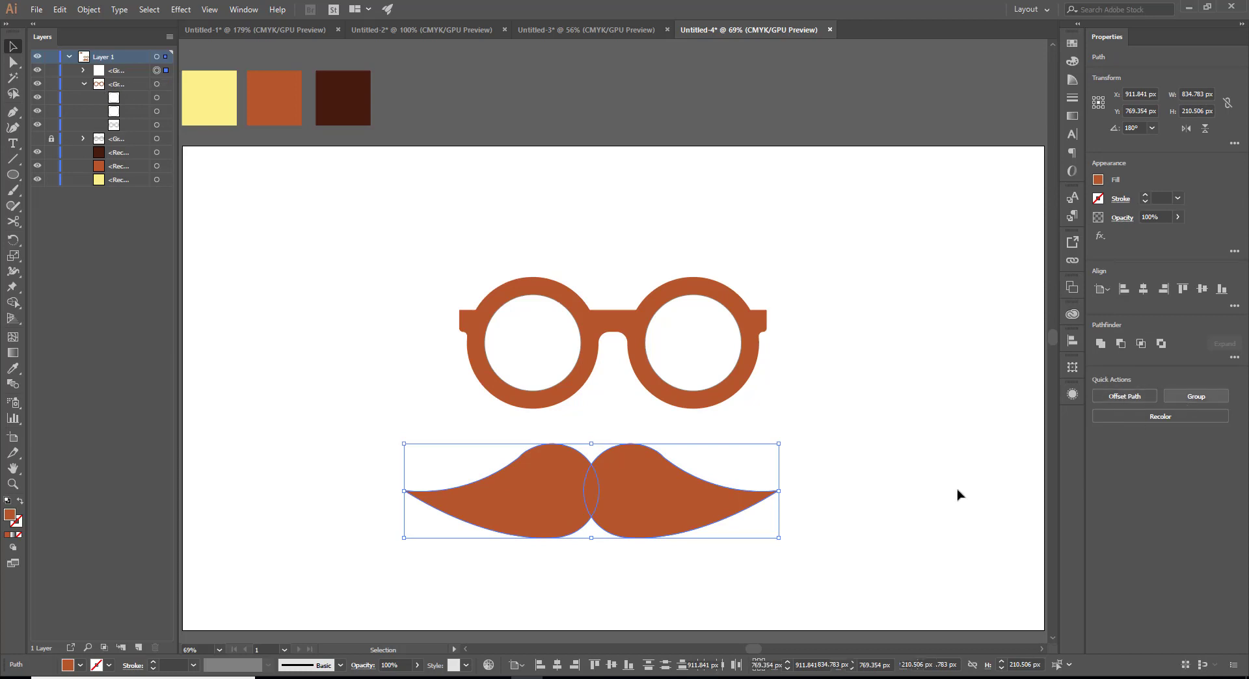
{"action": "left_click", "coordinate": [879, 496]}
{"action": "left_click", "coordinate": [510, 492]}
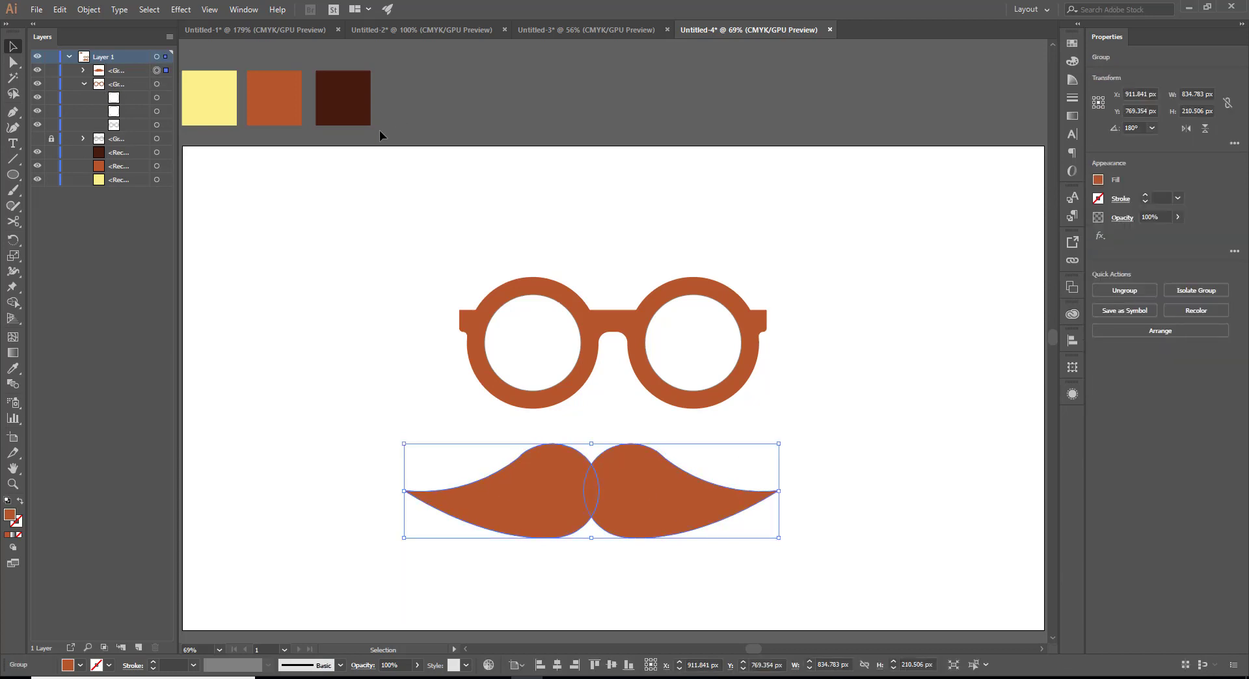
Step: Colour the mustache group with the dark brown swatch
{"action": "left_click", "coordinate": [13, 368]}
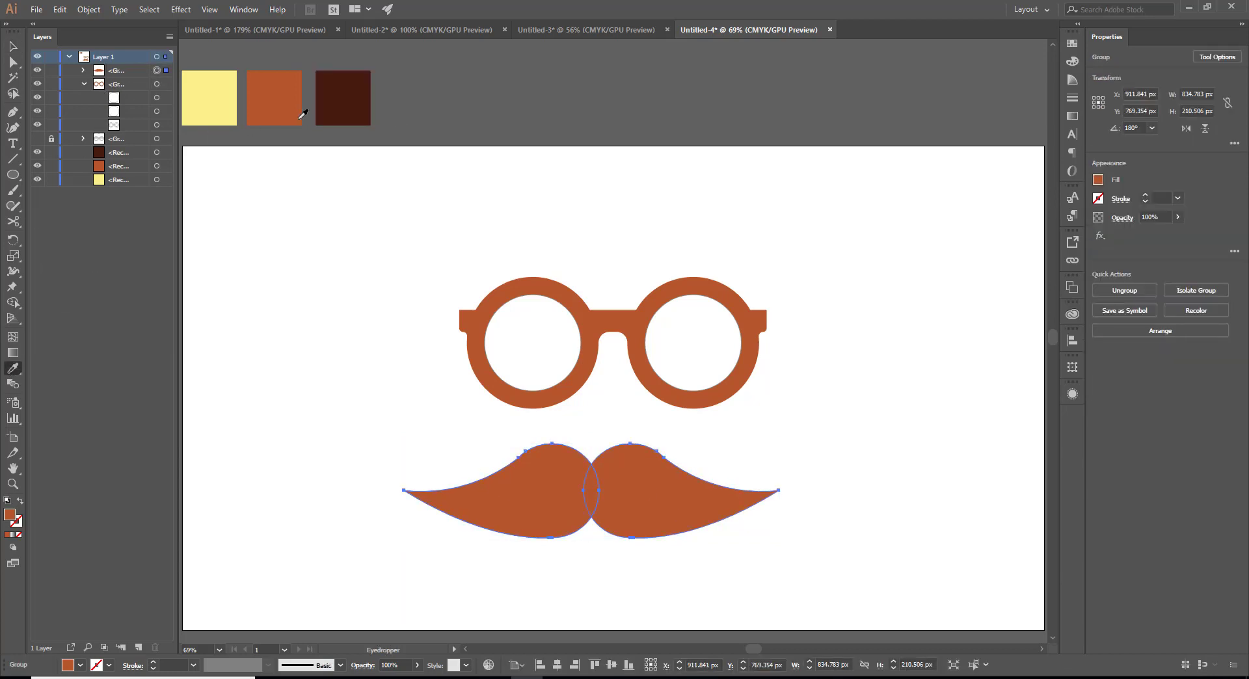
{"action": "left_click", "coordinate": [339, 101]}
{"action": "key", "text": "v"}
{"action": "left_click", "coordinate": [540, 548]}
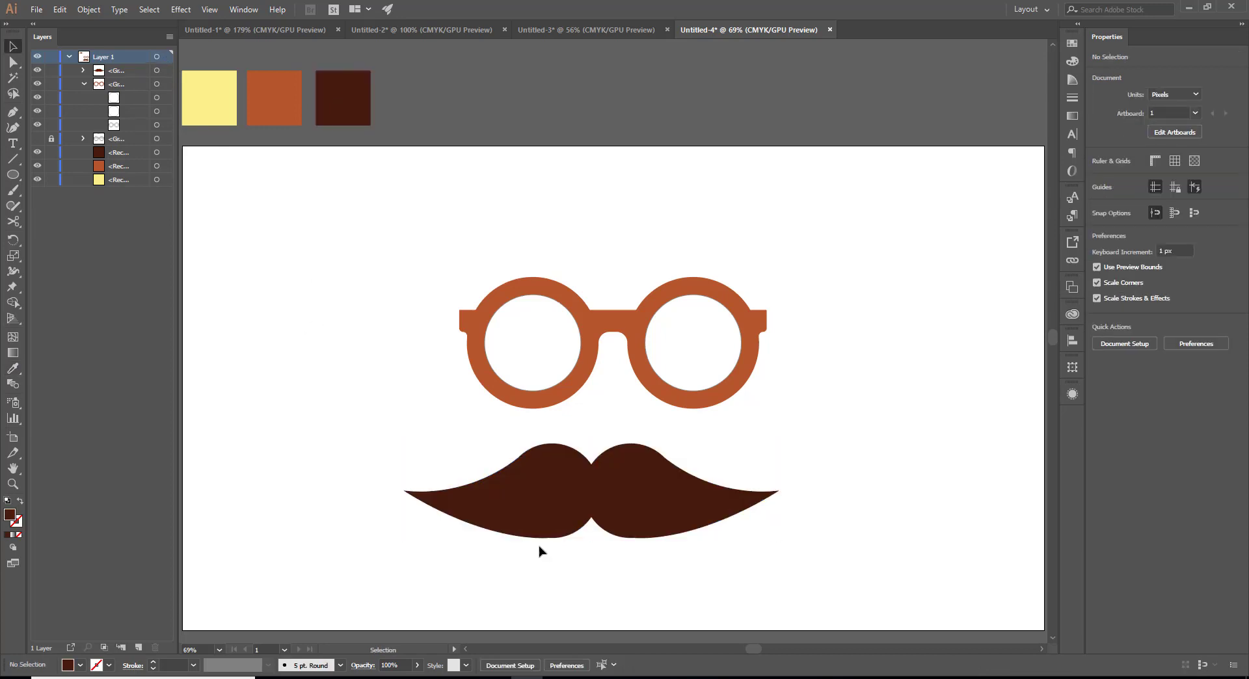
{"action": "left_click", "coordinate": [534, 514]}
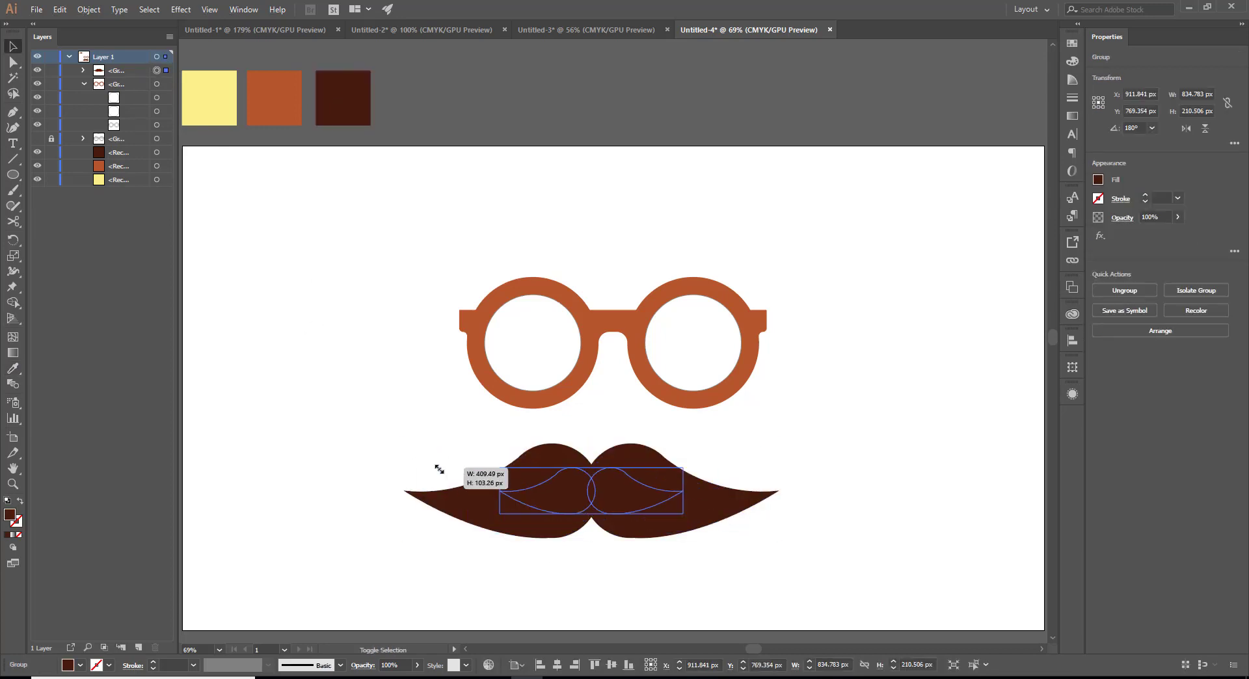
Step: Shrink the mustache and centre it horizontally on the artboard
{"action": "left_click_drag", "start_coordinate": [404, 446], "coordinate": [499, 468]}
{"action": "left_click_drag", "start_coordinate": [400, 275], "coordinate": [770, 388]}
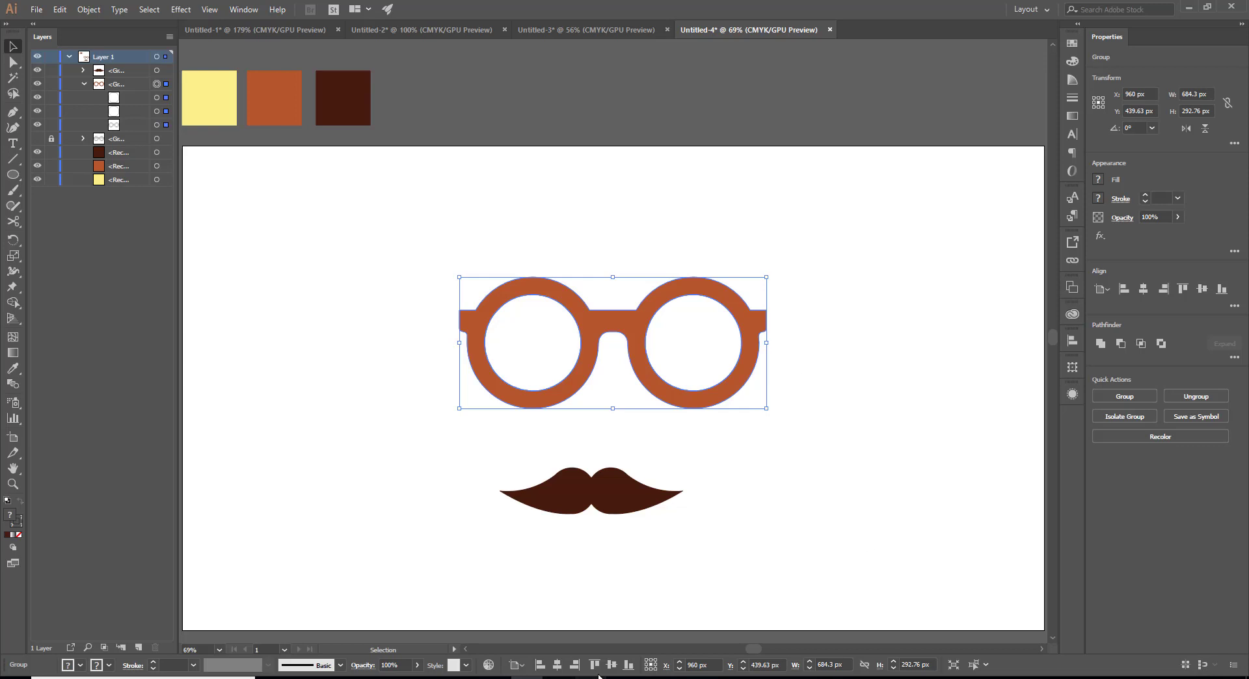
{"action": "left_click", "coordinate": [497, 505]}
{"action": "left_click", "coordinate": [602, 492]}
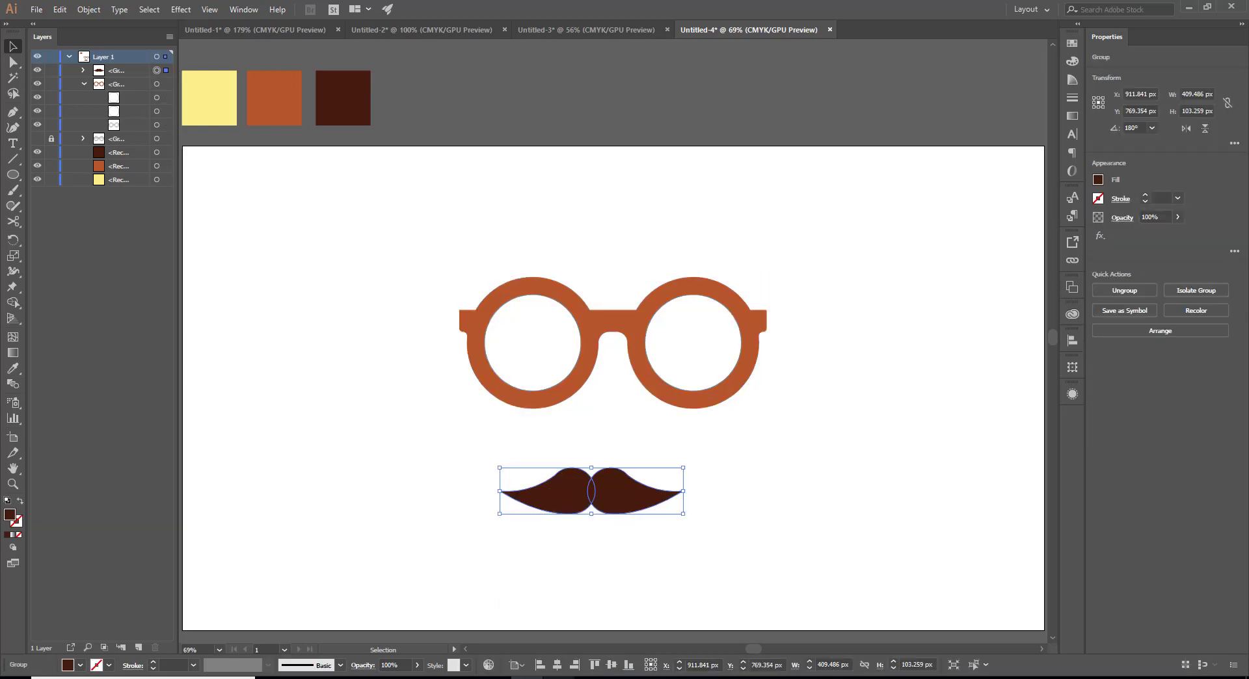
{"action": "left_click", "coordinate": [557, 665]}
{"action": "left_click", "coordinate": [488, 576]}
Step: Scale the mustache up proportionally to about 620 px wide
{"action": "left_click", "coordinate": [680, 498]}
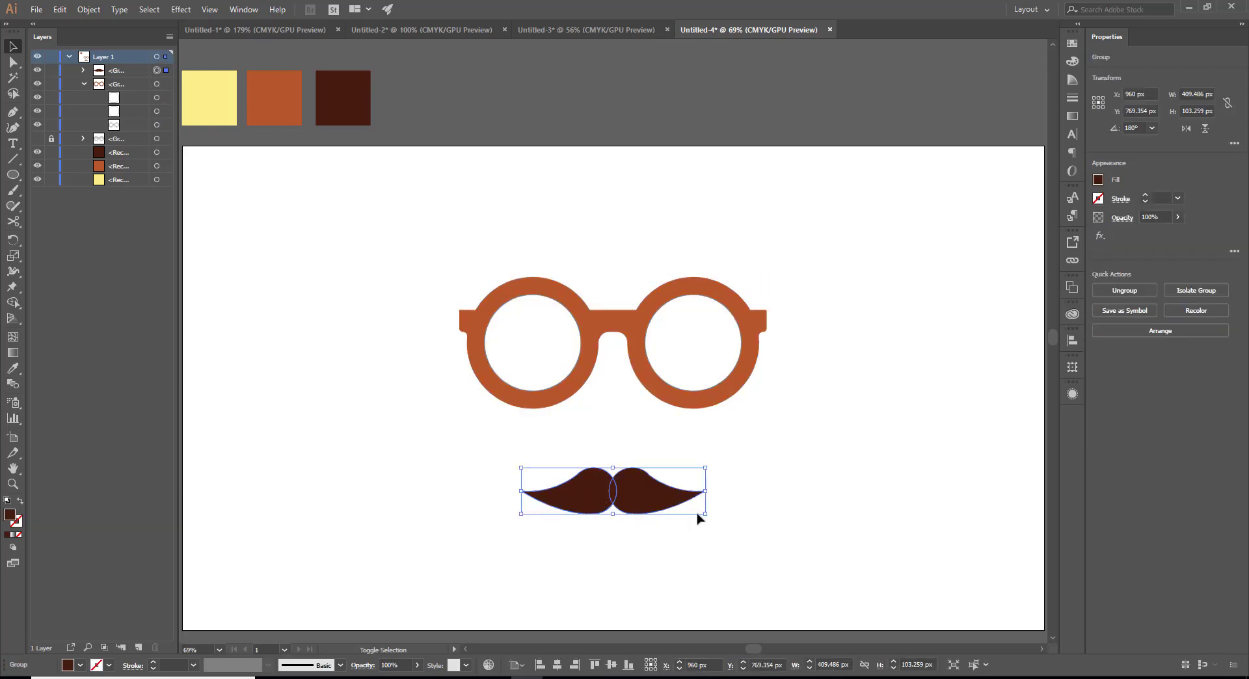
{"action": "left_click_drag", "start_coordinate": [706, 516], "coordinate": [752, 529]}
{"action": "left_click", "coordinate": [631, 597]}
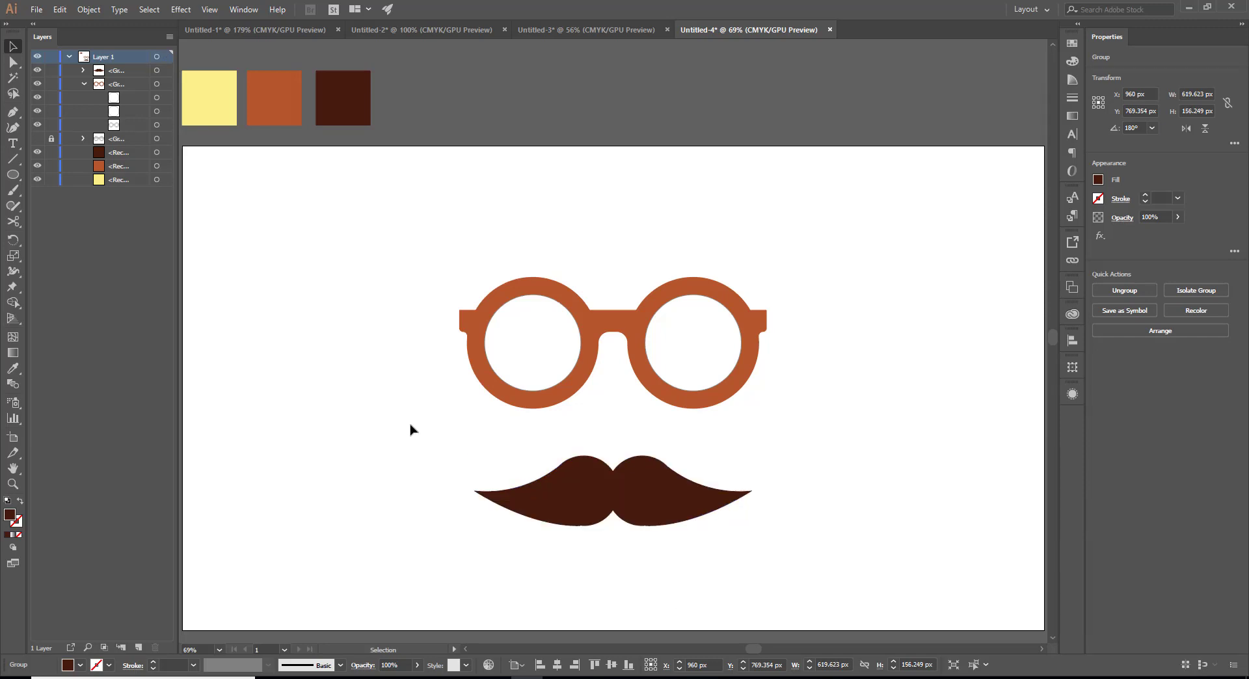
{"action": "scroll", "coordinate": [430, 323], "scroll_direction": "down", "scroll_amount": 1}
{"action": "scroll", "coordinate": [429, 318], "scroll_direction": "down", "scroll_amount": 1}
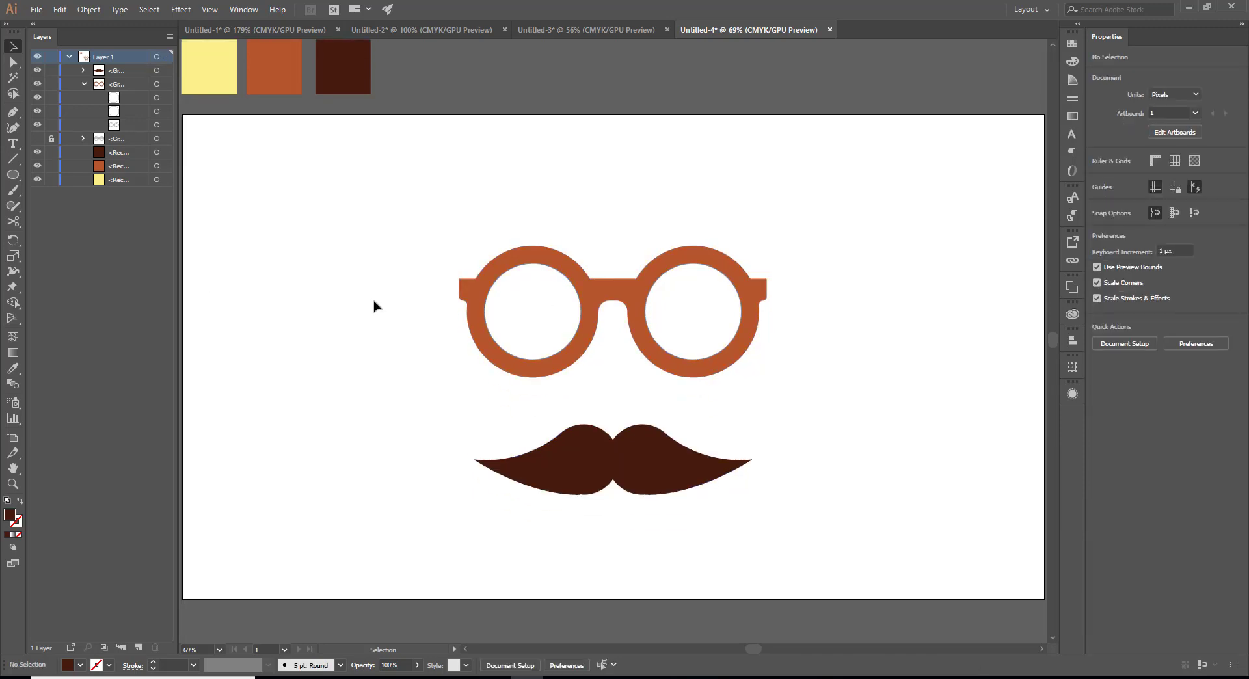
Step: Draw a dark circle to the left of the glasses
{"action": "left_click", "coordinate": [12, 174]}
{"action": "mouse_move", "coordinate": [309, 231]}
{"action": "left_mouse_down"}
{"action": "mouse_move", "coordinate": [416, 358]}
{"action": "mouse_move", "coordinate": [437, 359]}
{"action": "left_mouse_up"}
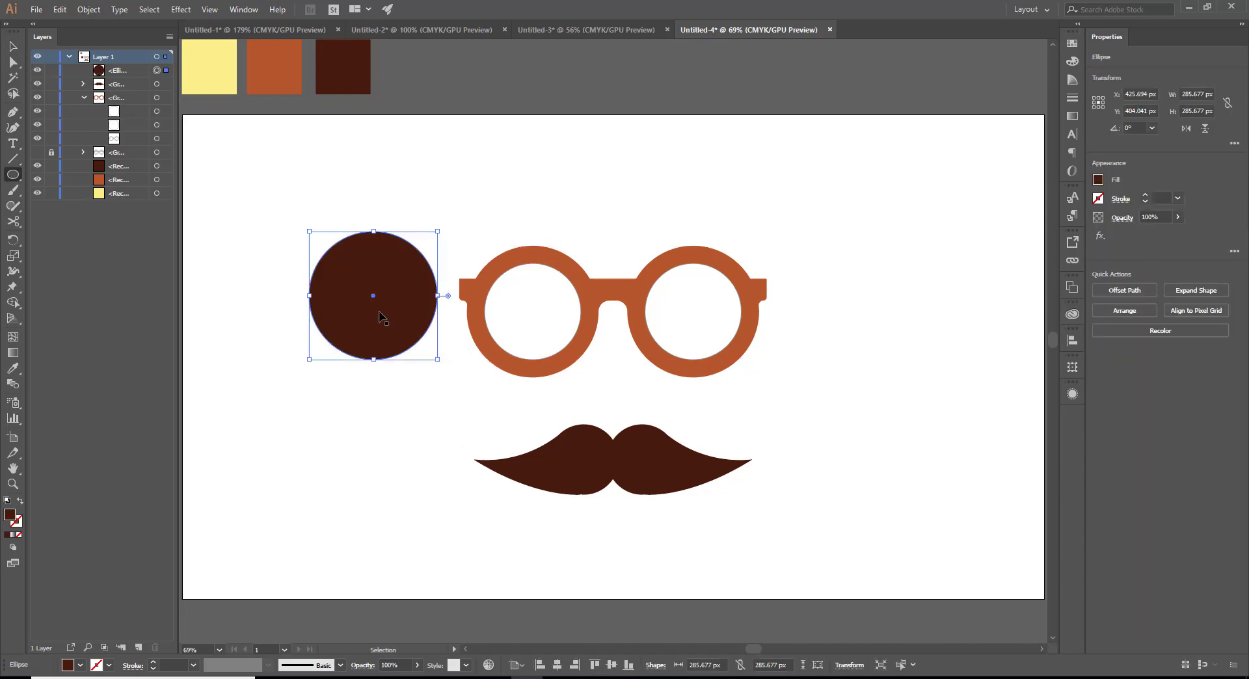
{"action": "key", "text": "ctrl+c"}
{"action": "key", "text": "ctrl+v"}
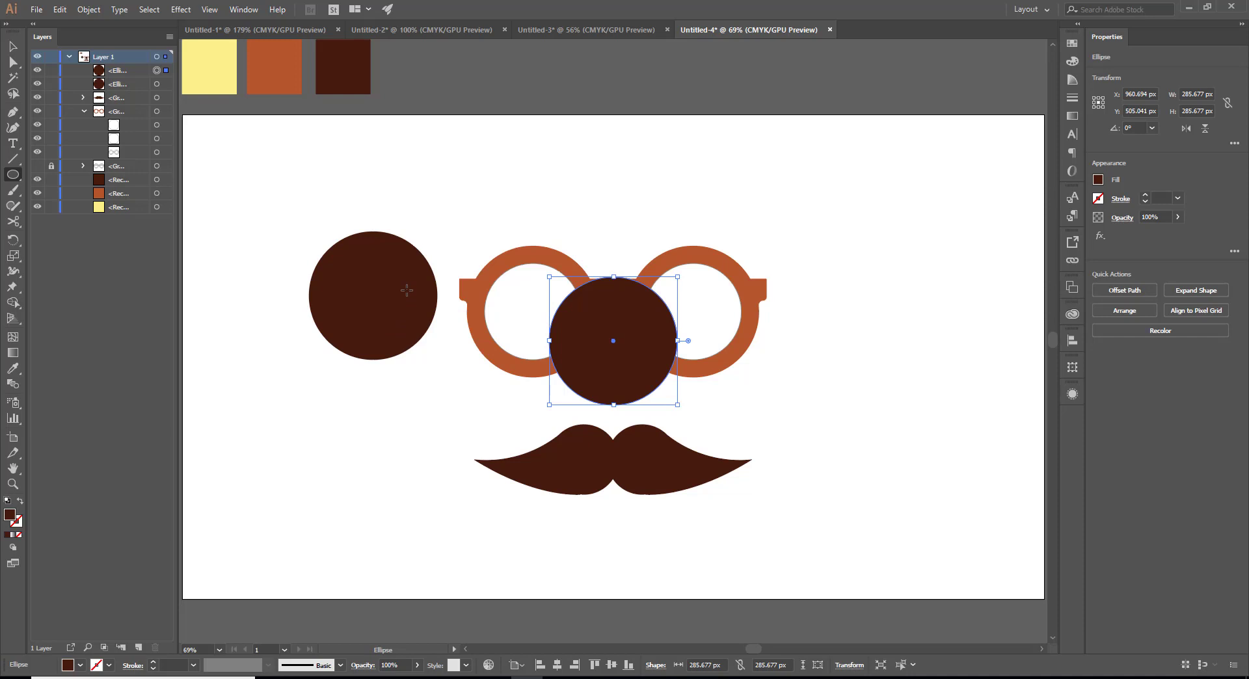
{"action": "key", "text": "ctrl+z"}
Step: Paste a copy in front, enlarge it, shift it down, and select both circles
{"action": "key", "text": "v"}
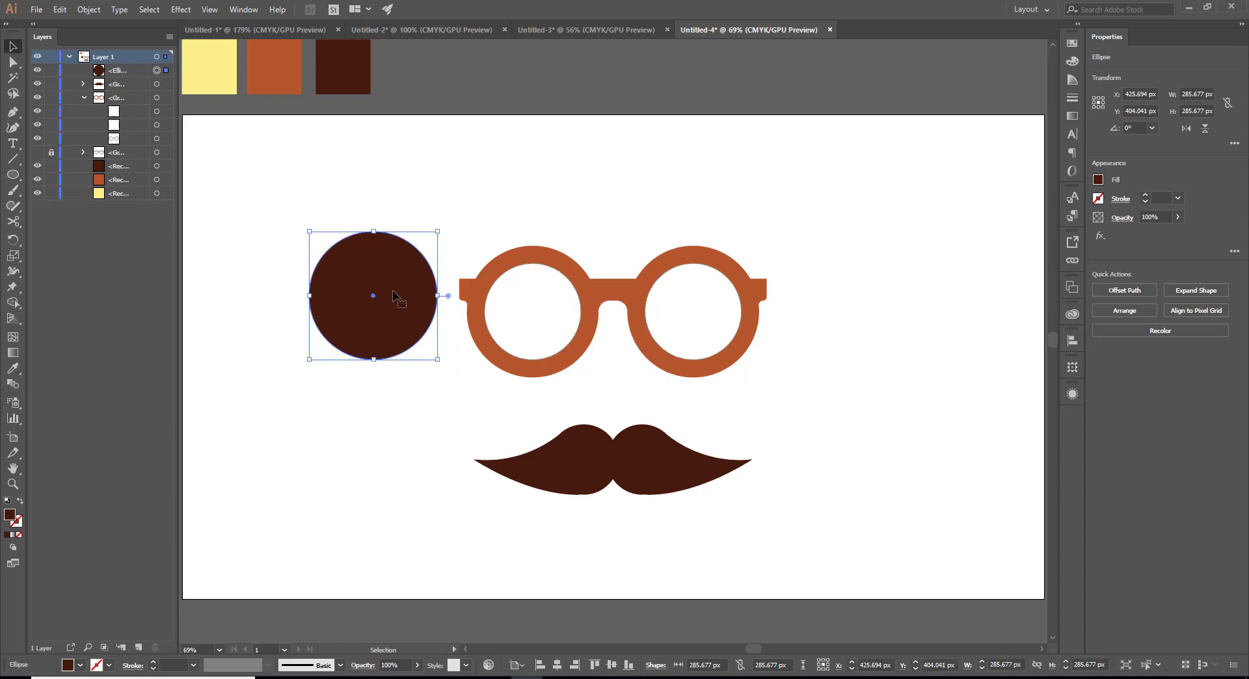
{"action": "key", "text": "ctrl+f"}
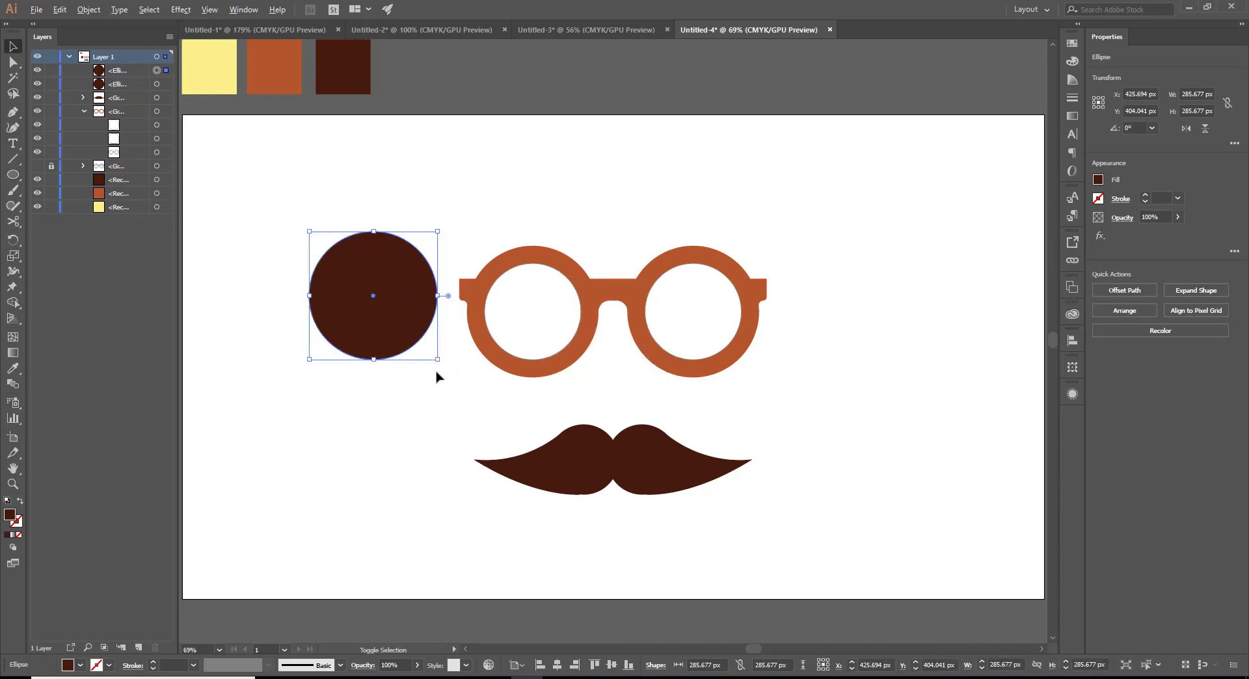
{"action": "left_click_drag", "start_coordinate": [438, 361], "coordinate": [455, 377]}
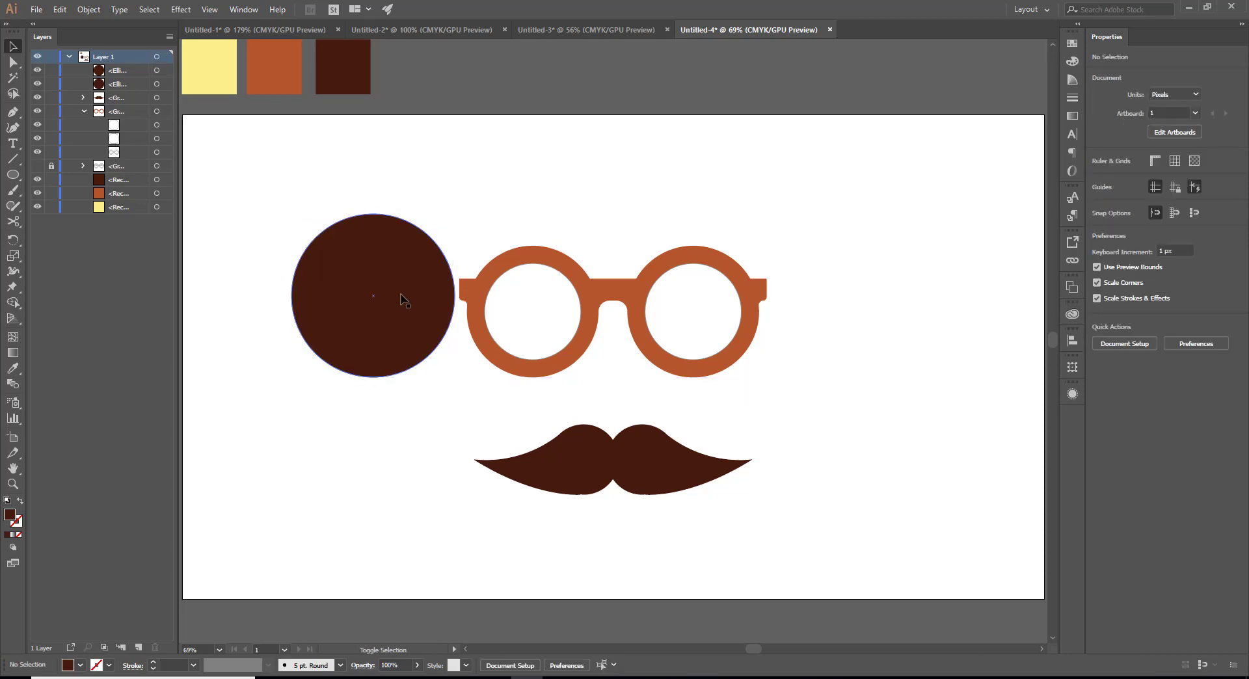
{"action": "left_click_drag", "start_coordinate": [404, 292], "coordinate": [404, 340]}
{"action": "left_click", "coordinate": [288, 246]}
{"action": "left_click_drag", "start_coordinate": [288, 245], "coordinate": [378, 332]}
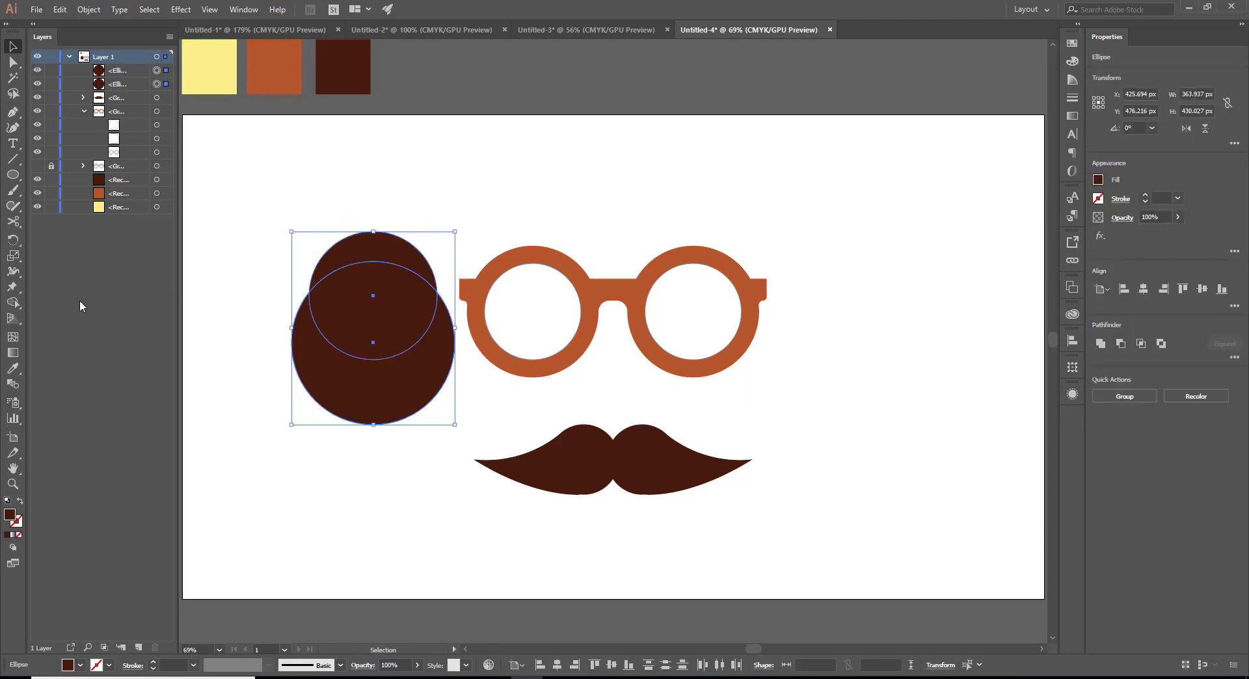
Step: Split off the top crescent with Shape Builder and delete the lower circle
{"action": "left_click", "coordinate": [13, 301]}
{"action": "left_click_drag", "start_coordinate": [373, 313], "coordinate": [390, 390]}
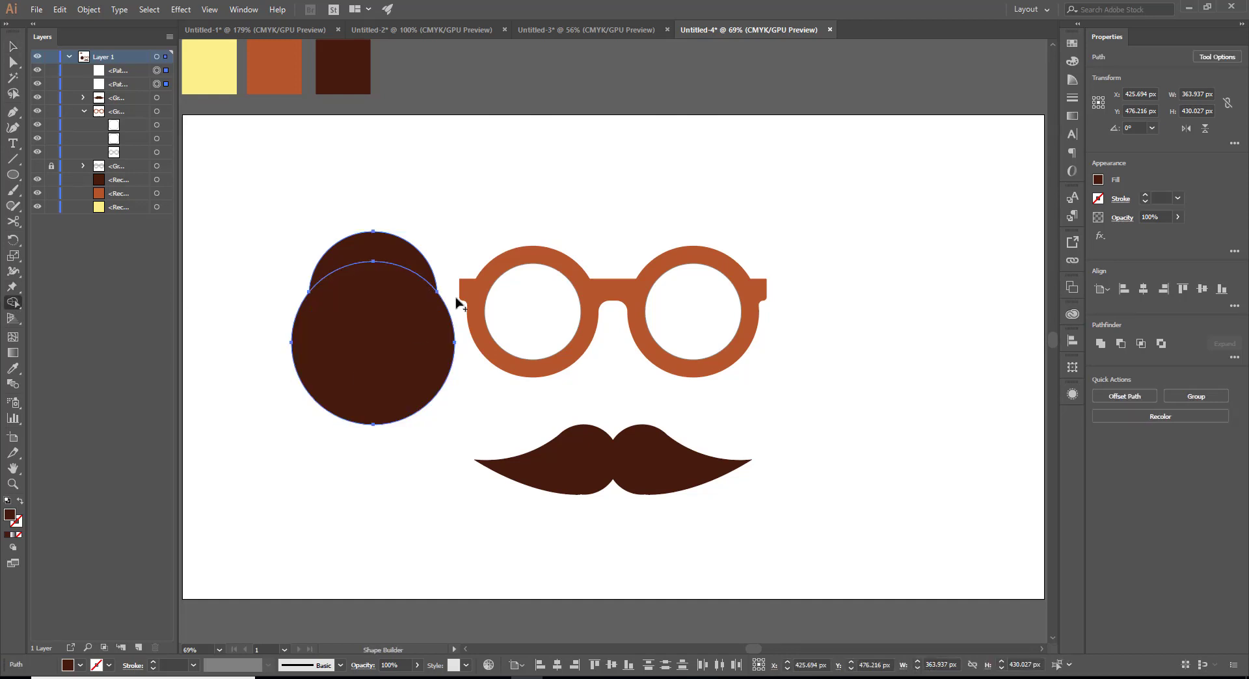
{"action": "key", "text": "v"}
{"action": "left_click", "coordinate": [260, 192]}
{"action": "left_click", "coordinate": [303, 351]}
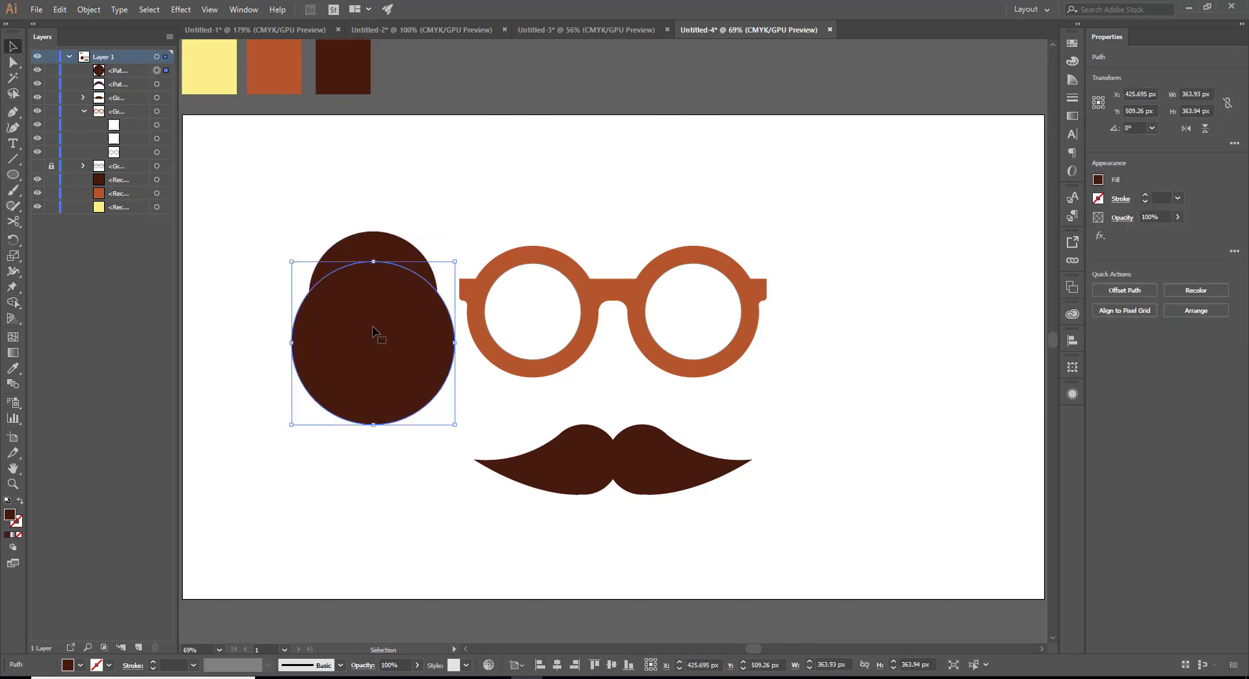
{"action": "key", "text": "Delete"}
Step: Scale the crescent into the left lens and duplicate it into the right lens
{"action": "left_click", "coordinate": [342, 255]}
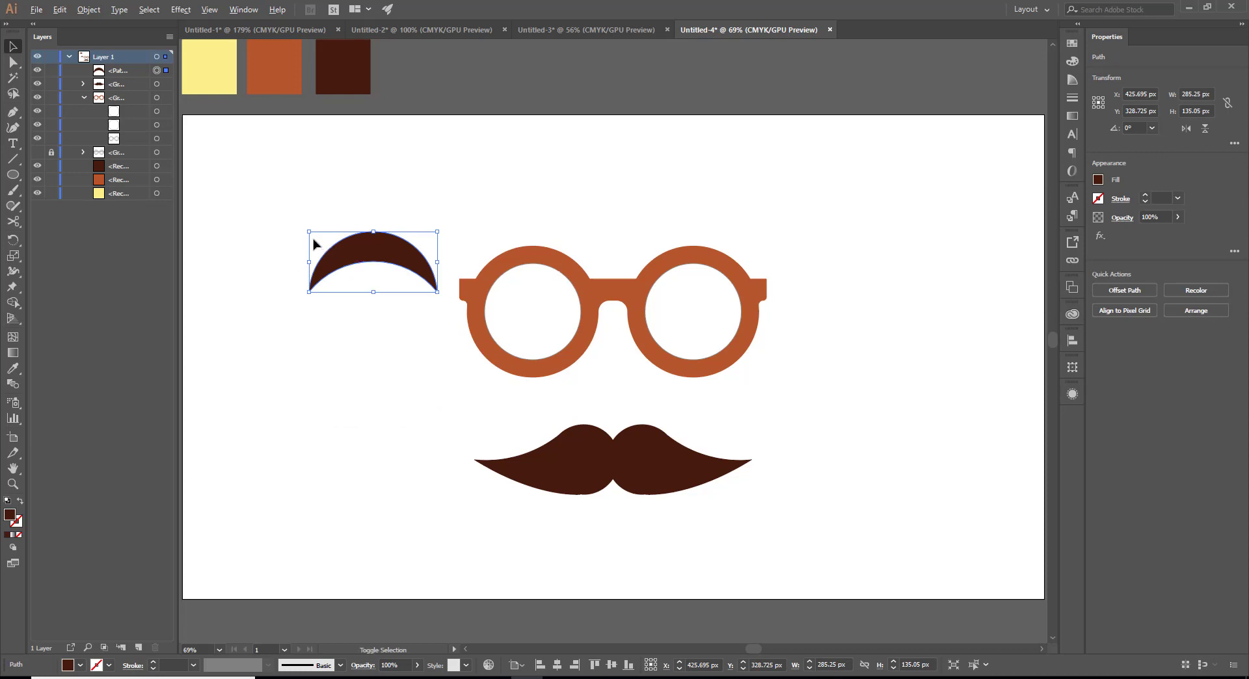
{"action": "left_click_drag", "start_coordinate": [310, 232], "coordinate": [531, 288]}
{"action": "left_click", "coordinate": [391, 332]}
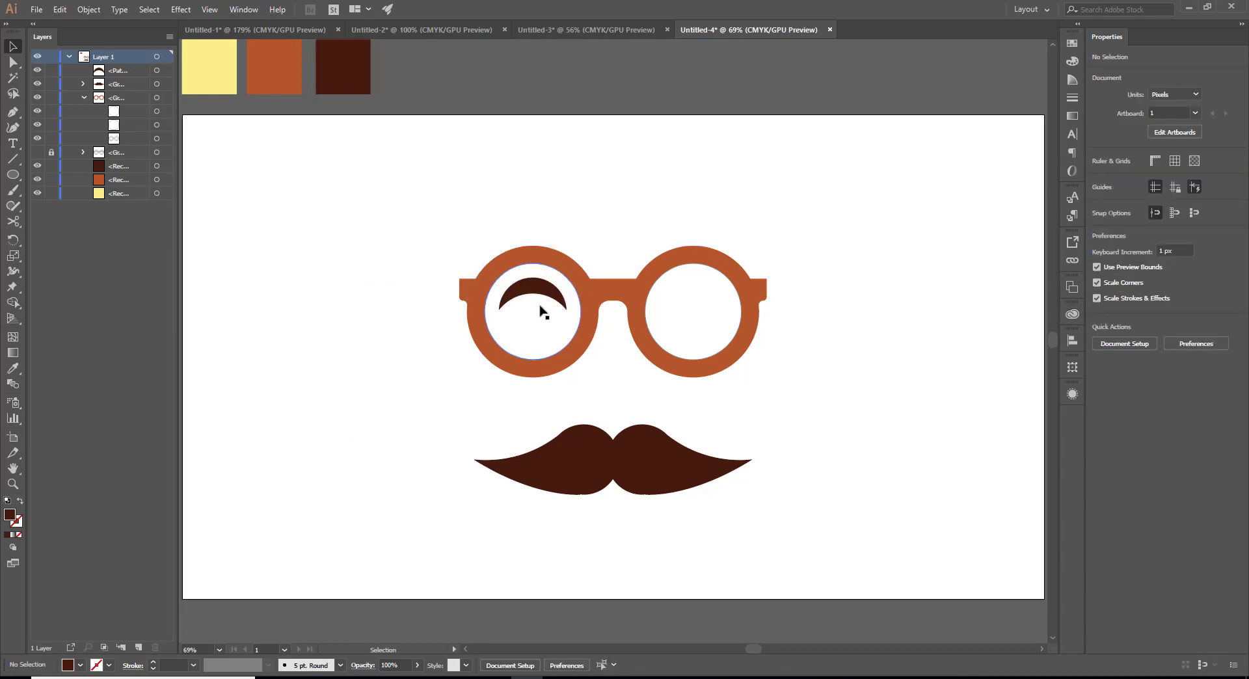
{"action": "left_click", "coordinate": [527, 286]}
{"action": "key", "text": "a"}
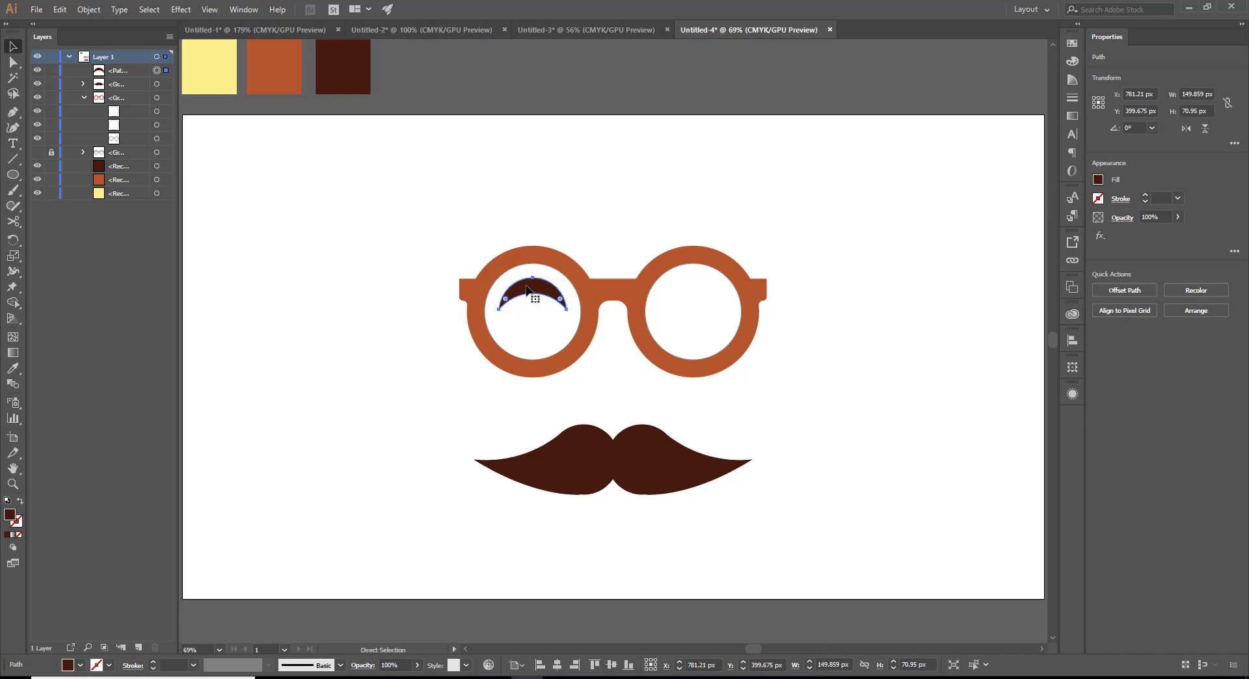
{"action": "left_click_drag", "start_coordinate": [527, 290], "coordinate": [690, 297]}
{"action": "left_click", "coordinate": [592, 366]}
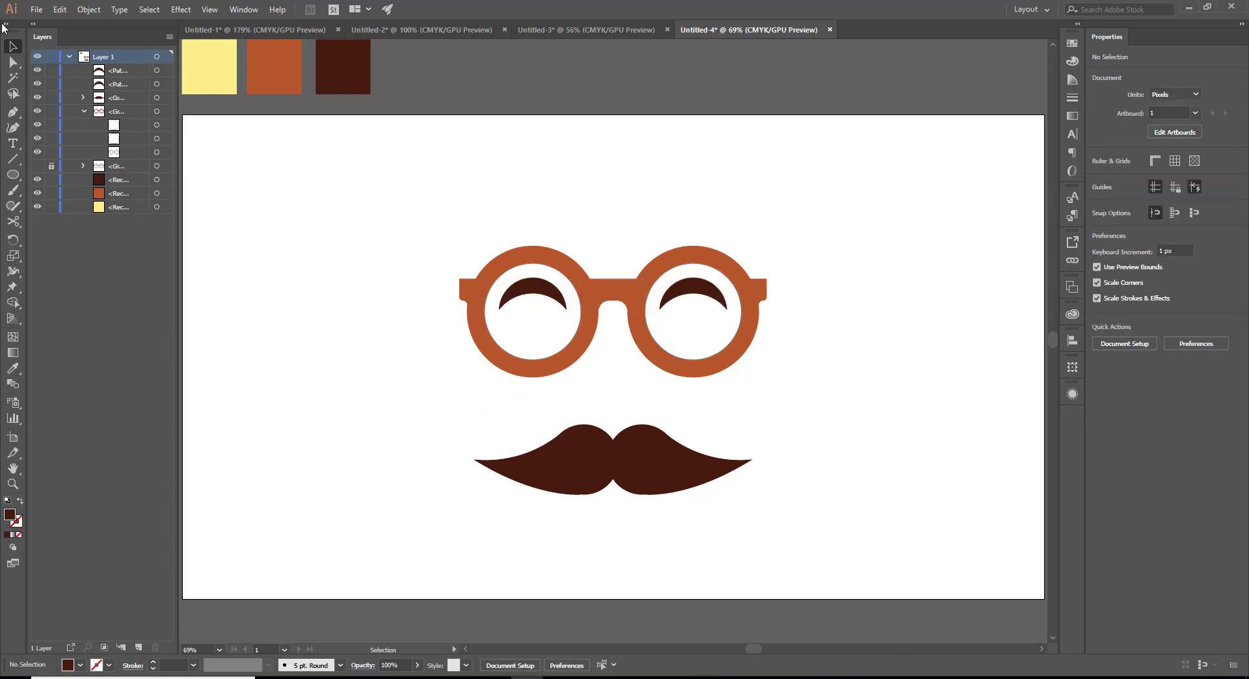
Step: Create a 1920 × 1080 px rectangle
{"action": "left_click", "coordinate": [13, 175]}
{"action": "left_click", "coordinate": [276, 192]}
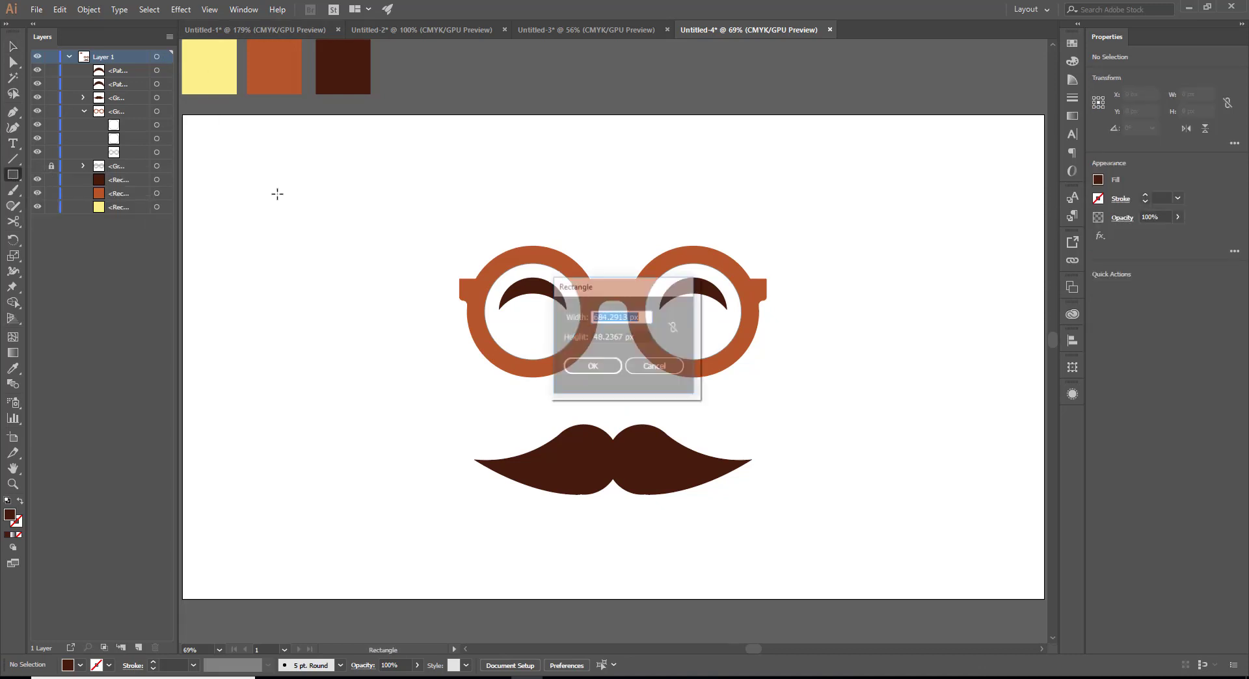
{"action": "type", "text": "1920"}
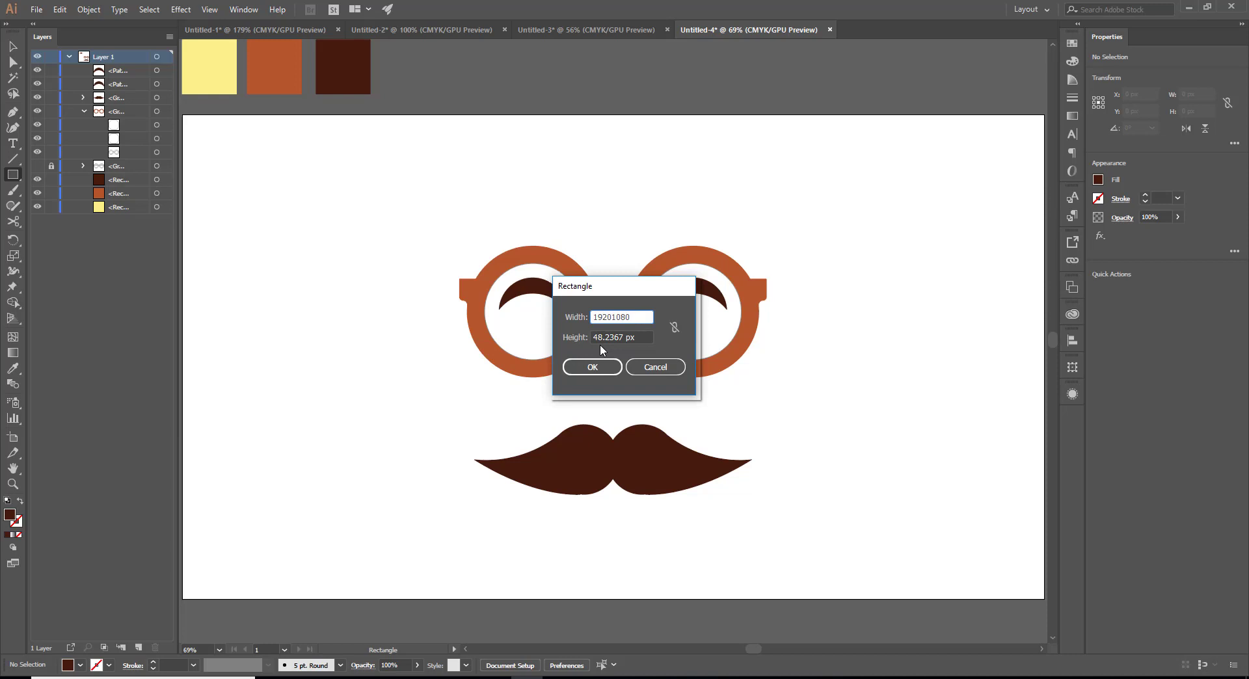
{"action": "key", "text": "Tab"}
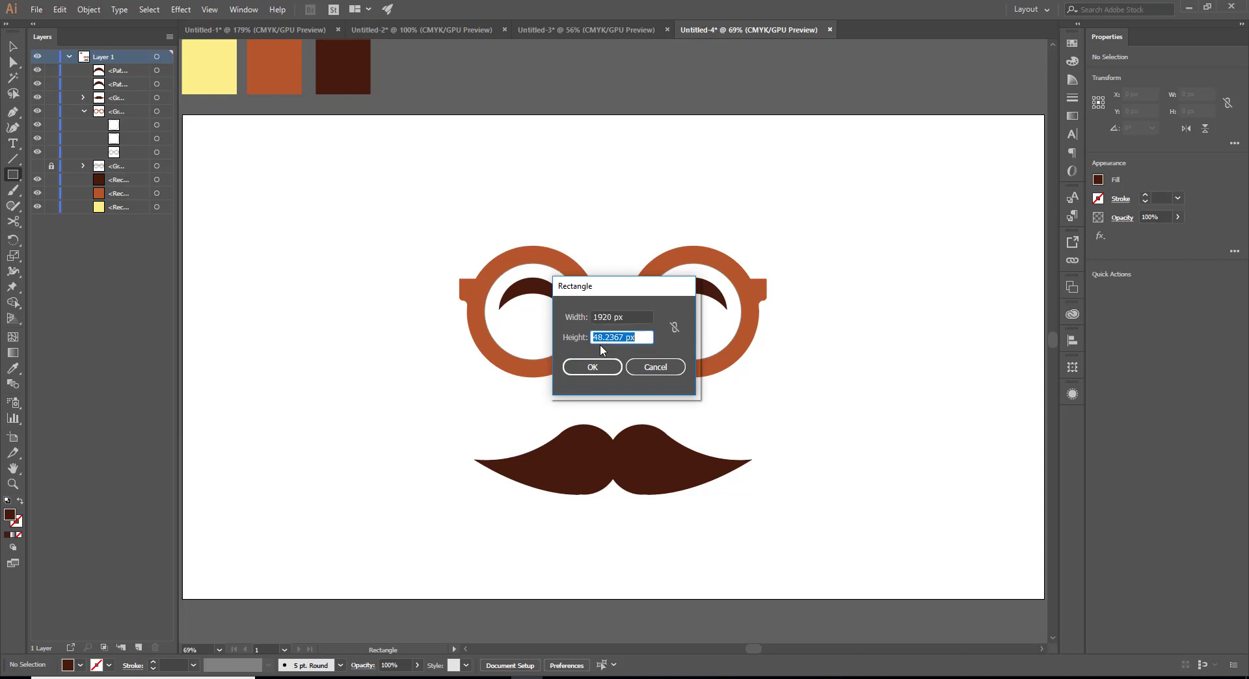
{"action": "type", "text": "1080"}
{"action": "key", "text": "Return"}
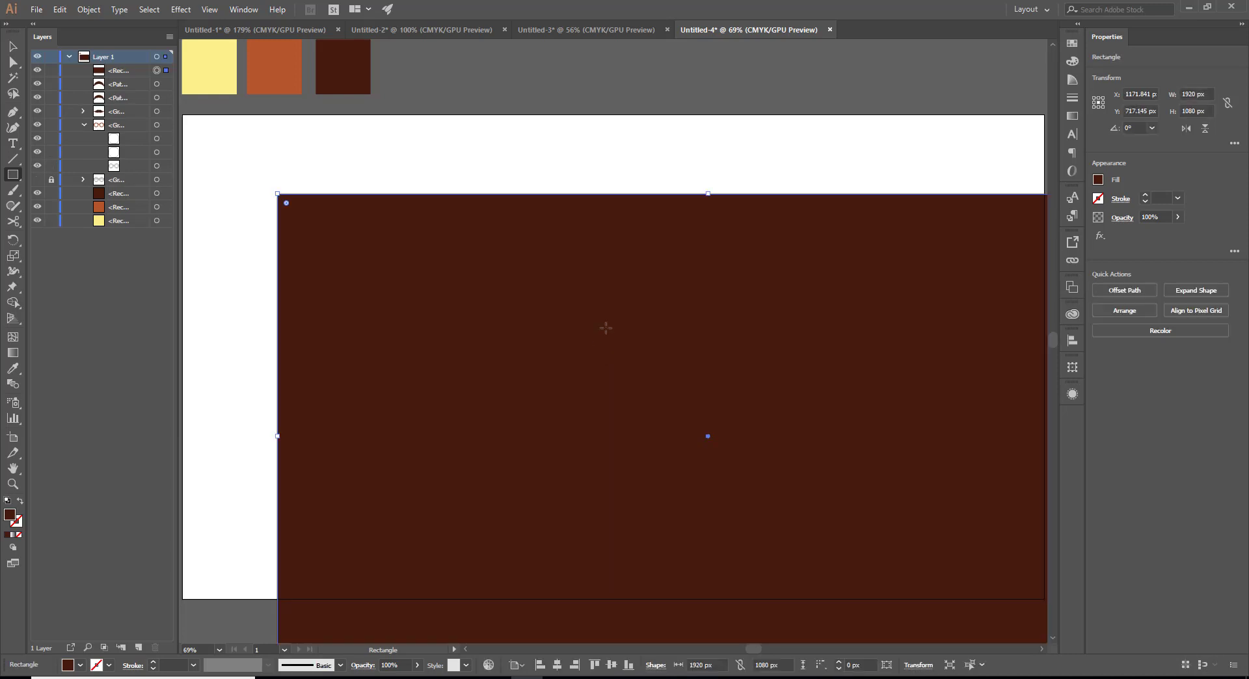
Step: Centre the rectangle on the artboard, move it down in Layers, and fill it pale yellow
{"action": "left_click", "coordinate": [557, 665]}
{"action": "left_click", "coordinate": [612, 665]}
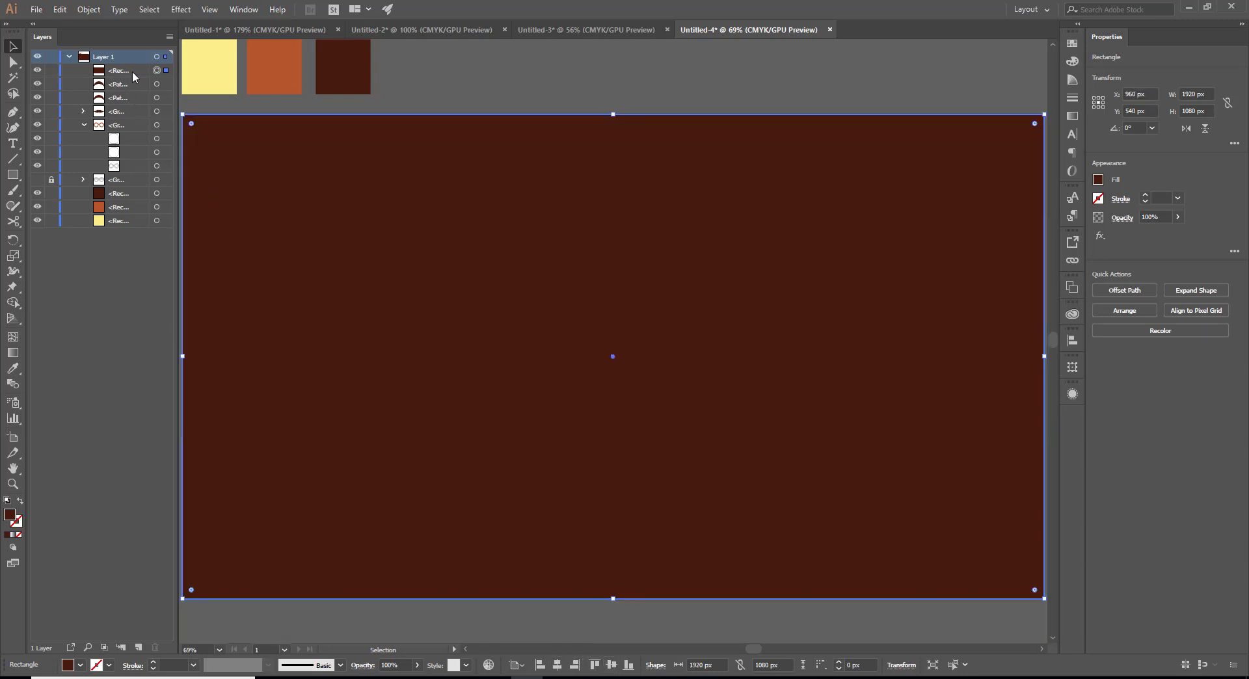
{"action": "left_click_drag", "start_coordinate": [134, 77], "coordinate": [106, 173]}
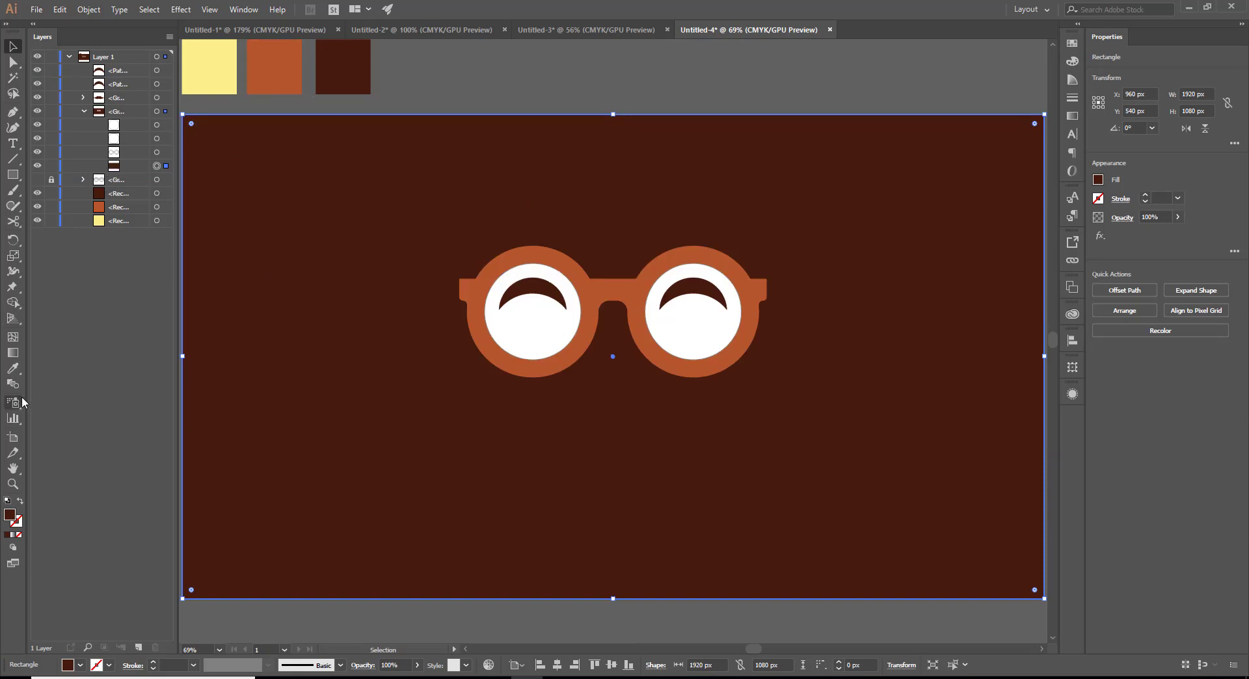
{"action": "key", "text": "i"}
{"action": "left_click", "coordinate": [200, 89]}
Step: Lock the yellow background and place it behind the glasses and mustache
{"action": "left_click", "coordinate": [13, 47]}
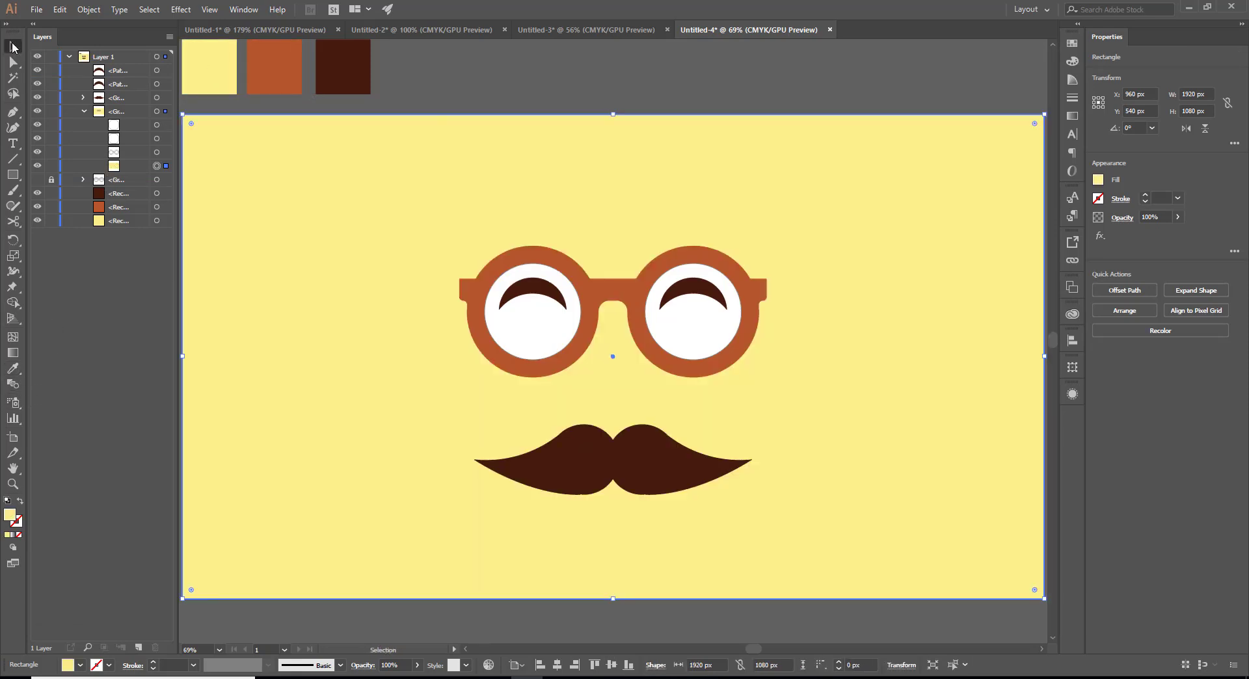
{"action": "key", "text": "ctrl+shift+a"}
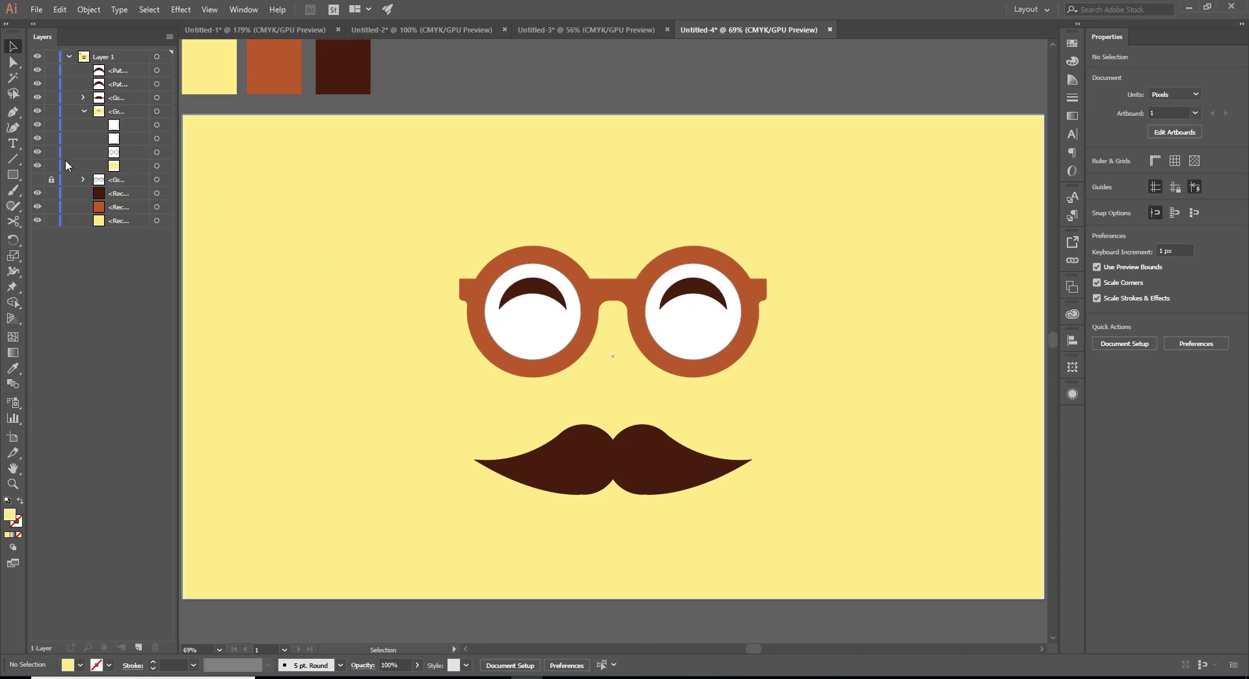
{"action": "left_click", "coordinate": [52, 167]}
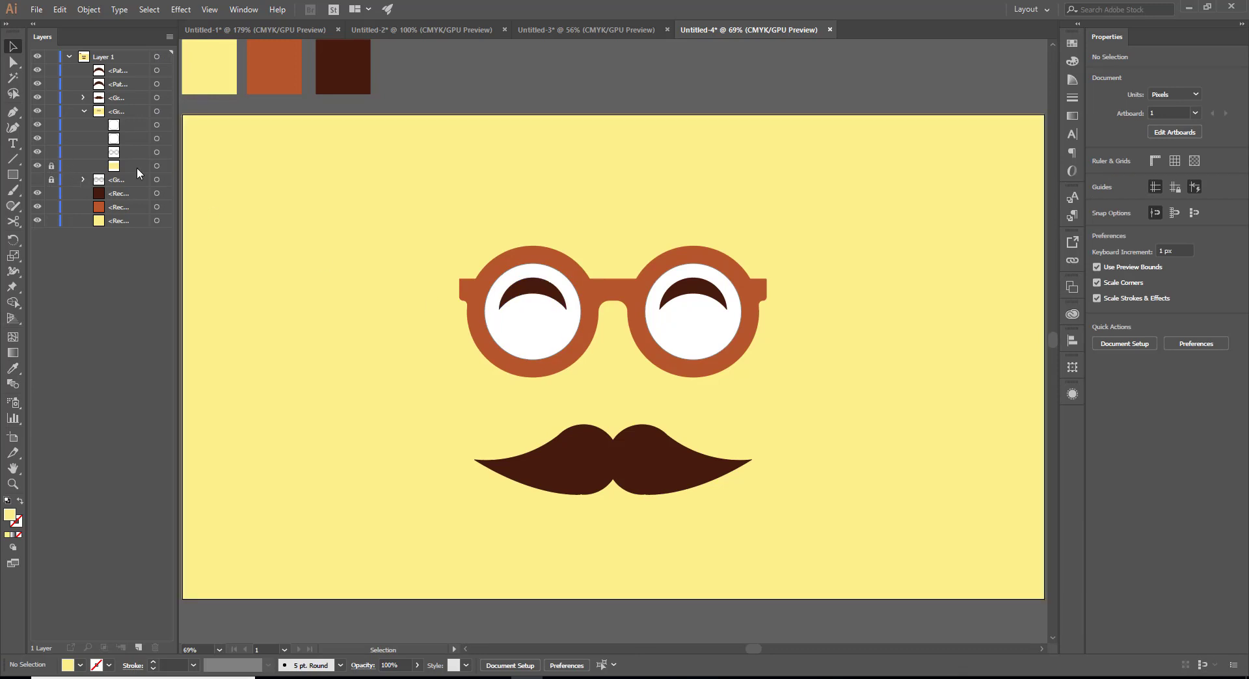
{"action": "mouse_move", "coordinate": [136, 168]}
{"action": "left_mouse_down"}
{"action": "mouse_move", "coordinate": [114, 112]}
{"action": "mouse_move", "coordinate": [121, 132]}
{"action": "left_mouse_up"}
Step: Group glasses and mustache, centre them vertically at 960 × 540, and view in Full Screen Mode
{"action": "left_click_drag", "start_coordinate": [426, 192], "coordinate": [850, 521]}
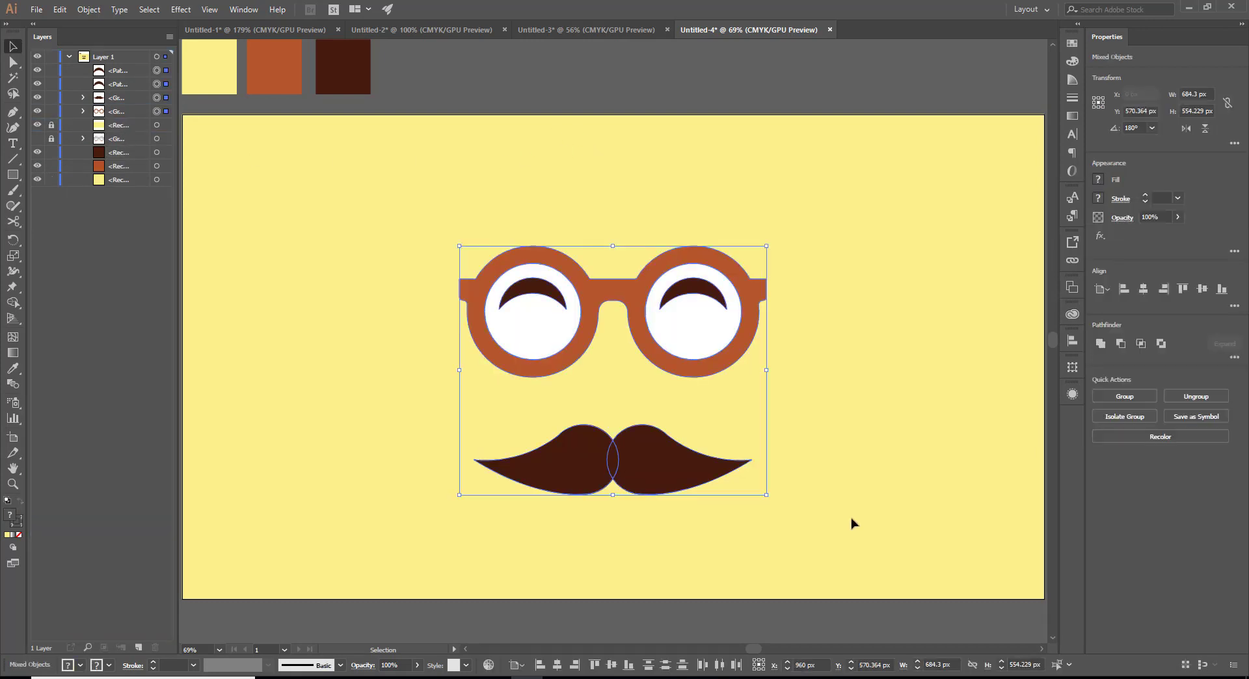
{"action": "key", "text": "ctrl+g"}
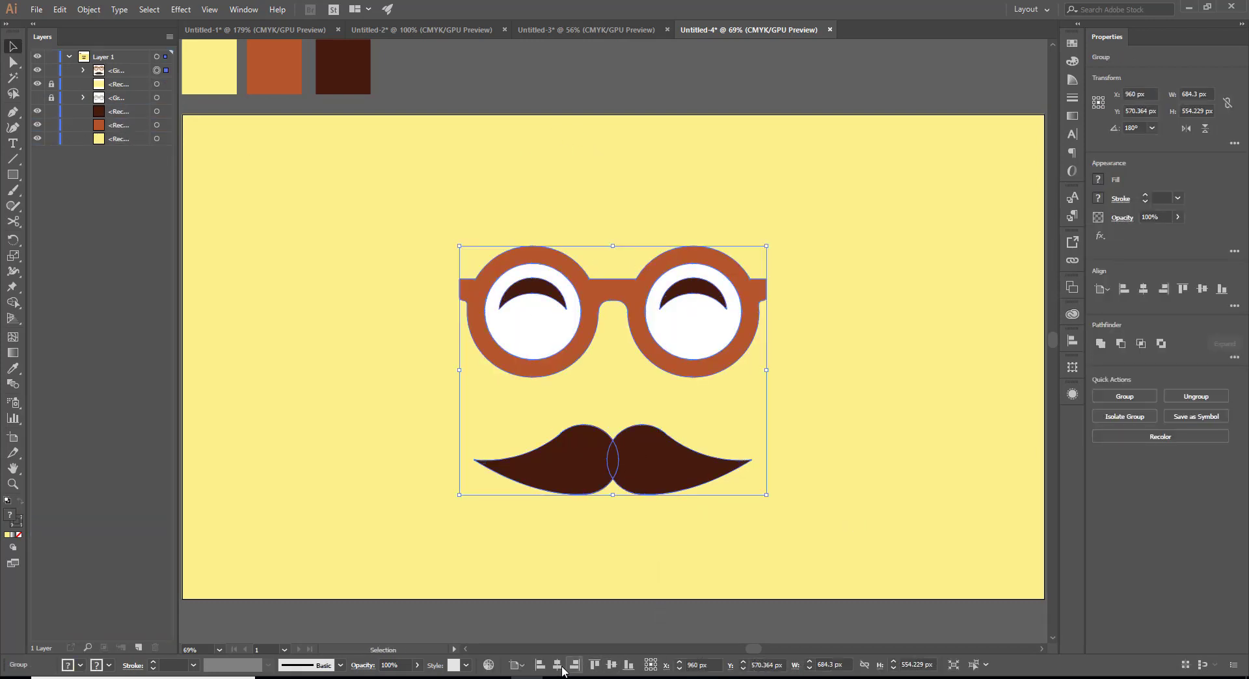
{"action": "left_click", "coordinate": [611, 664]}
{"action": "left_click", "coordinate": [579, 618]}
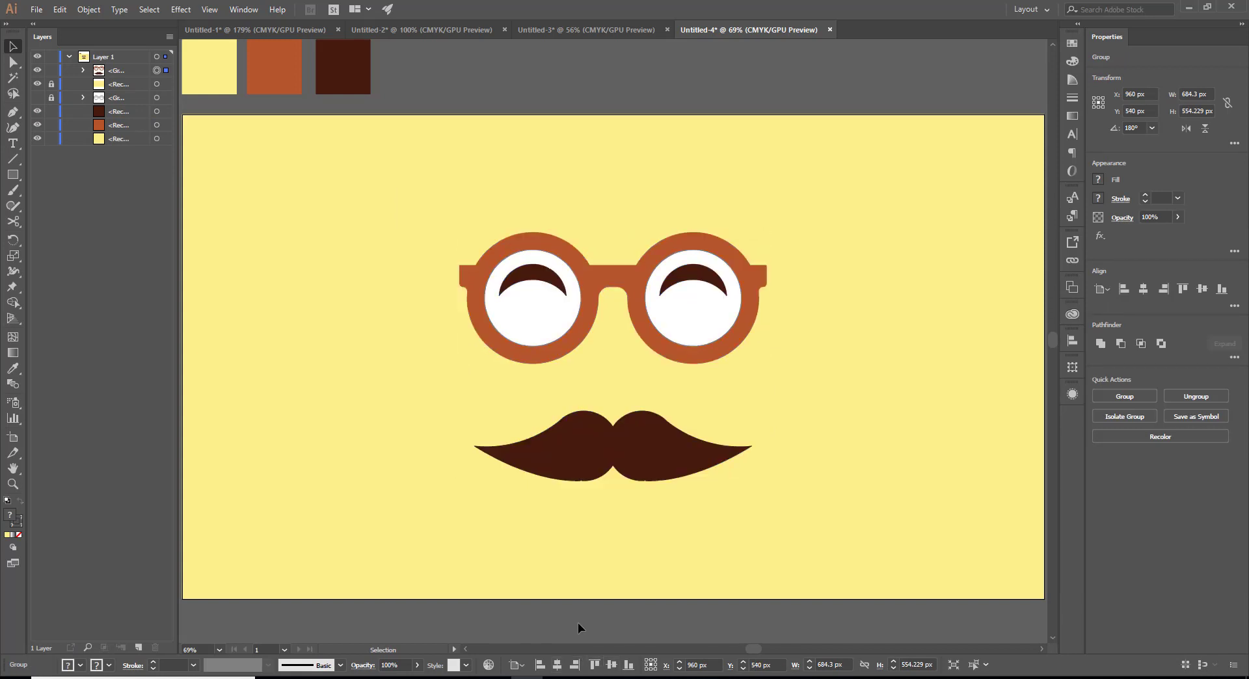
{"action": "key", "text": "f"}
{"action": "key", "text": "f"}
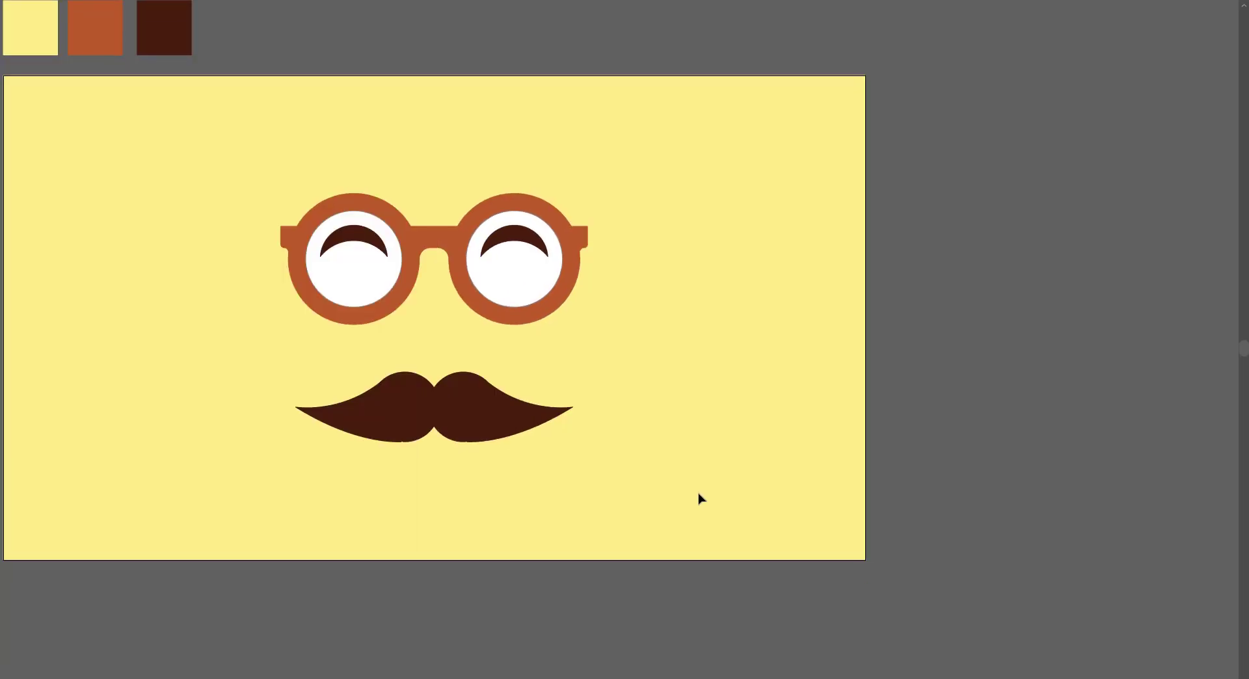